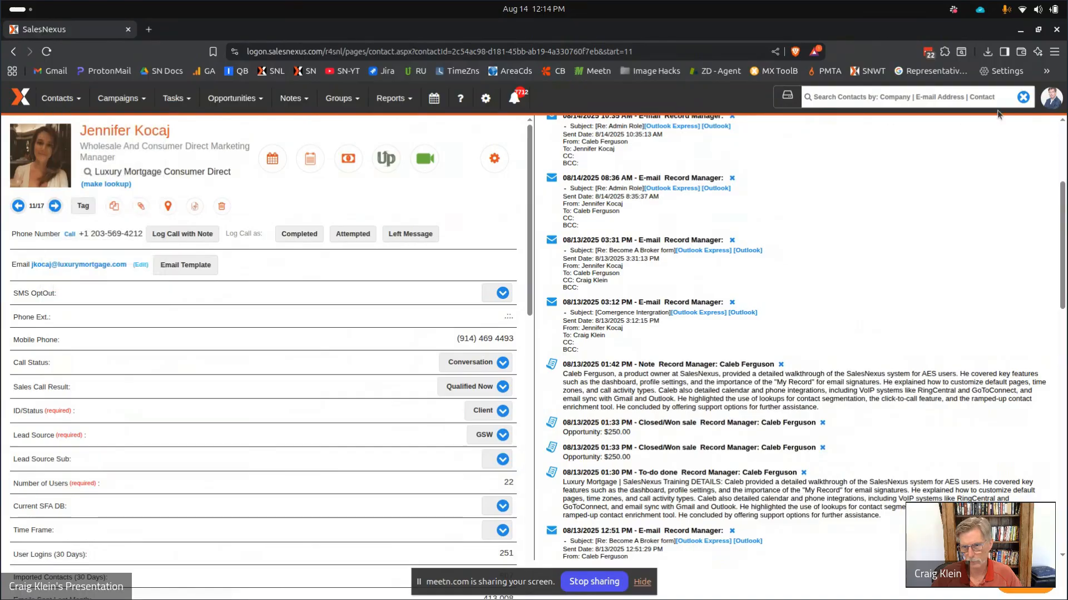
# Log out of the current account and attempt to sign in with the new user's credentials.
pyautogui.moveTo(1047, 102)
pyautogui.click(1023, 215)
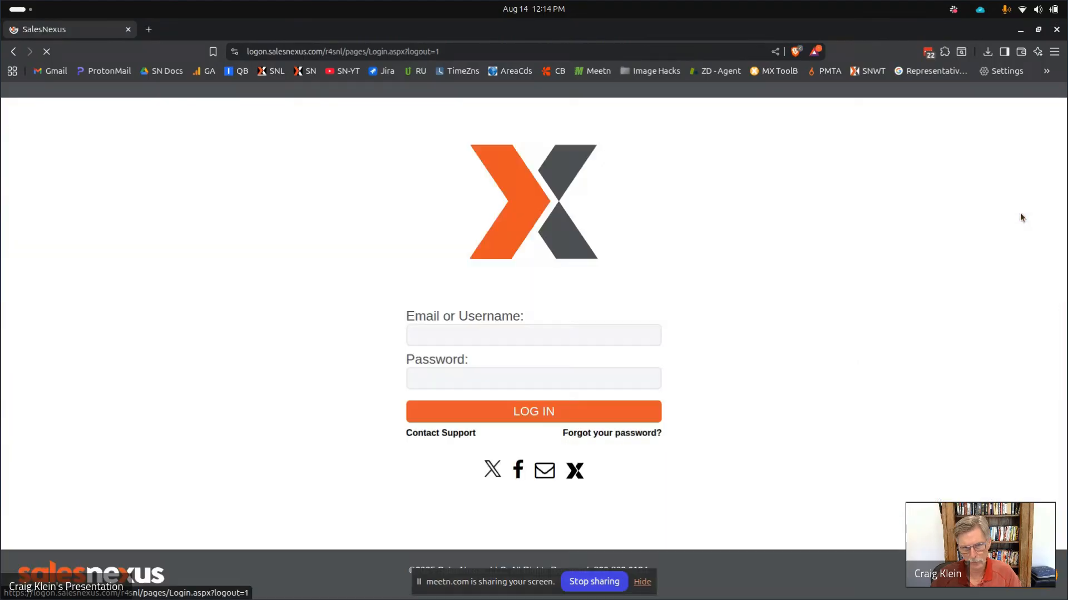
pyautogui.click(509, 337)
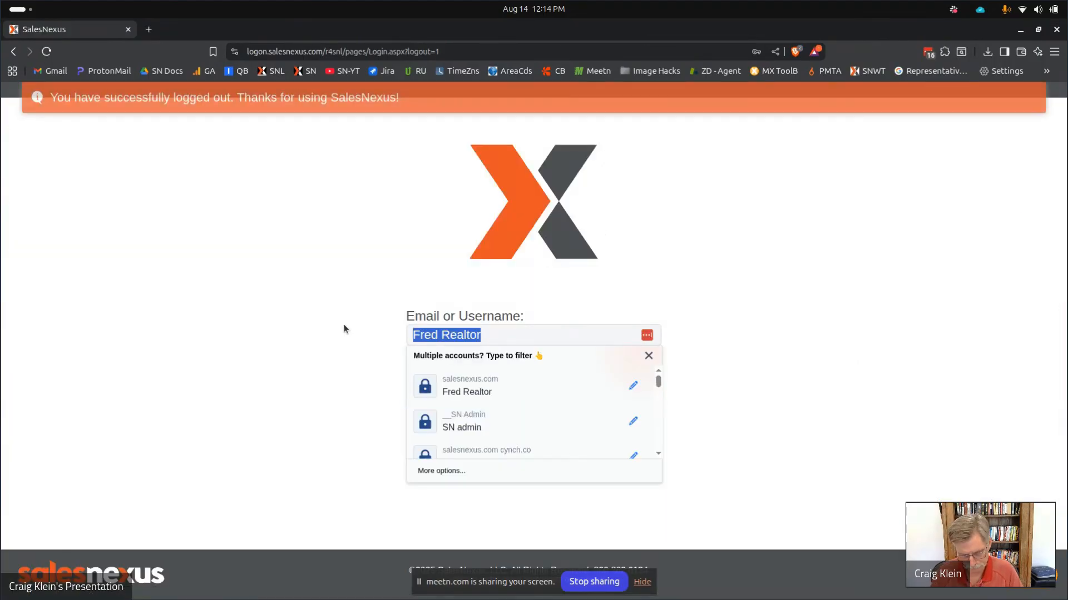
pyautogui.write('matt marke')
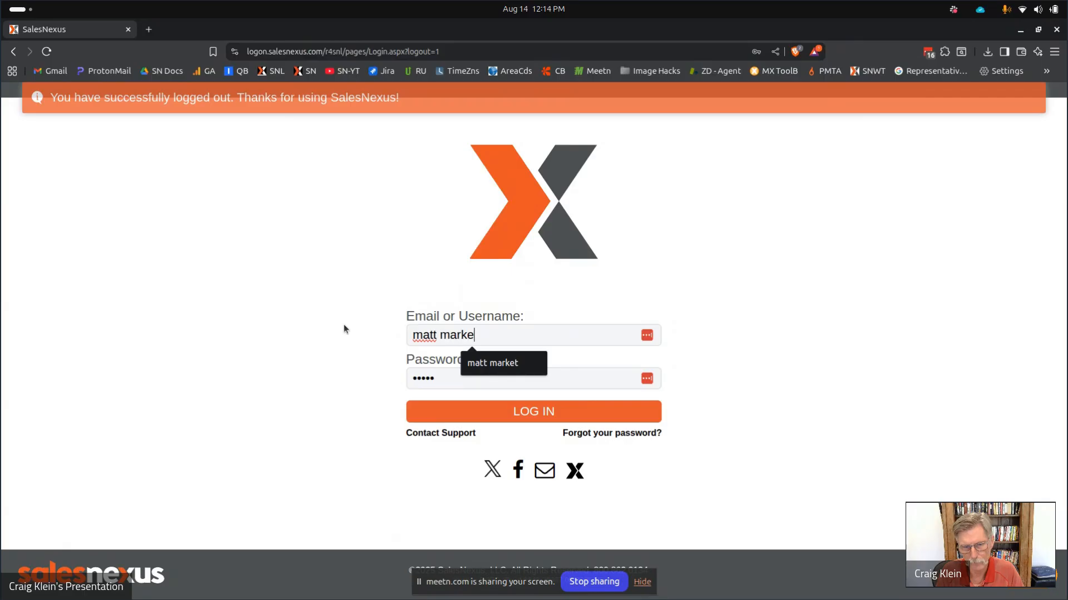
pyautogui.write('t')
pyautogui.press('Tab')
pyautogui.write('***')
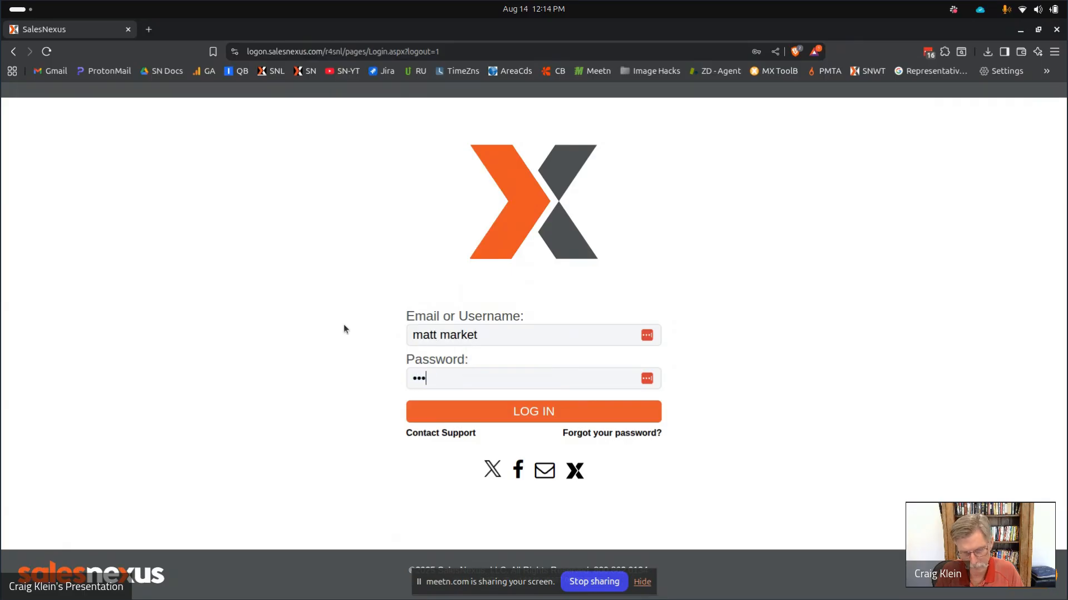
pyautogui.write('**')
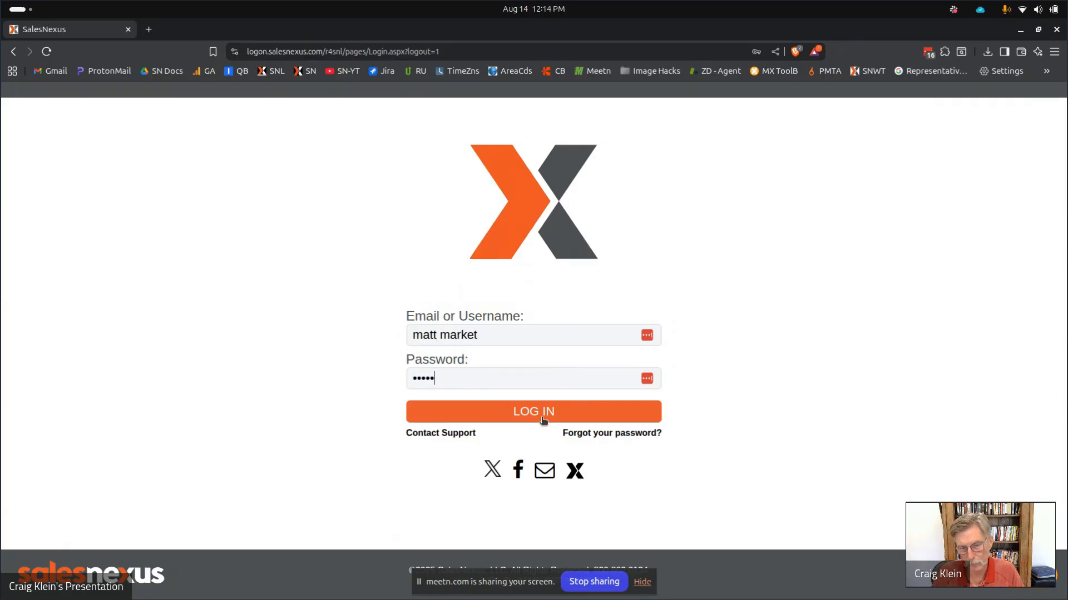
pyautogui.click(540, 418)
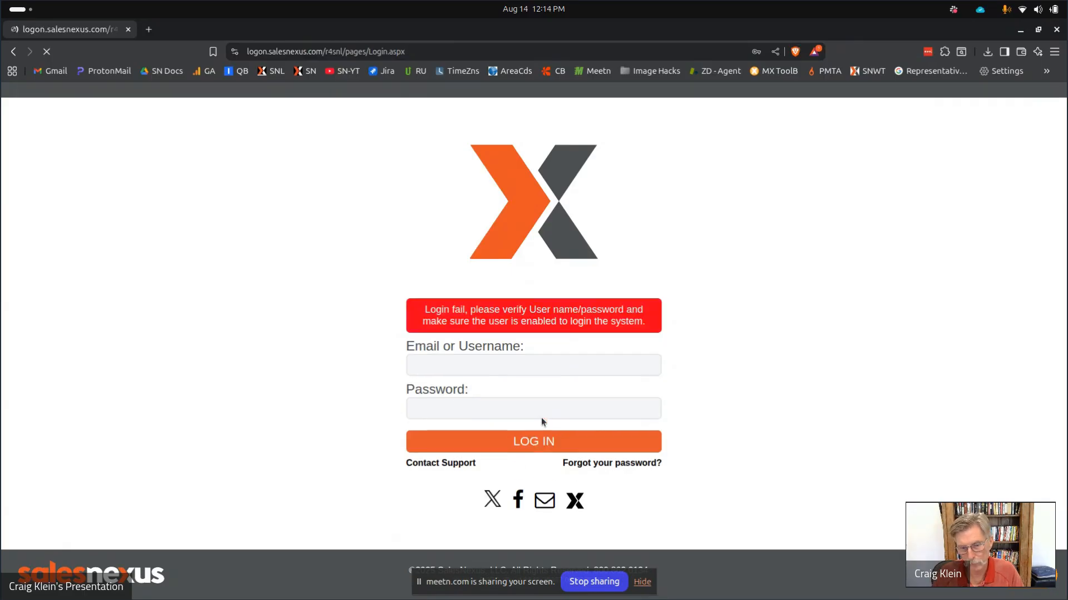
# Change the URL path to /demo, sign in there as the new user, and decline LastPass.
pyautogui.click(334, 54)
pyautogui.click(332, 53)
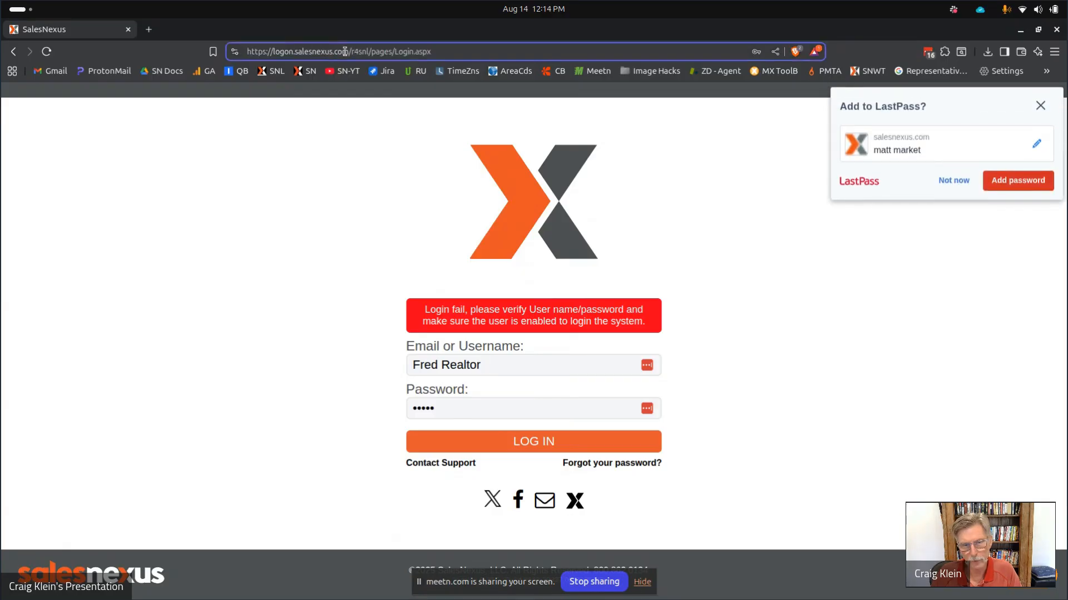
pyautogui.moveTo(351, 52); pyautogui.dragTo(492, 54)
pyautogui.write('demo')
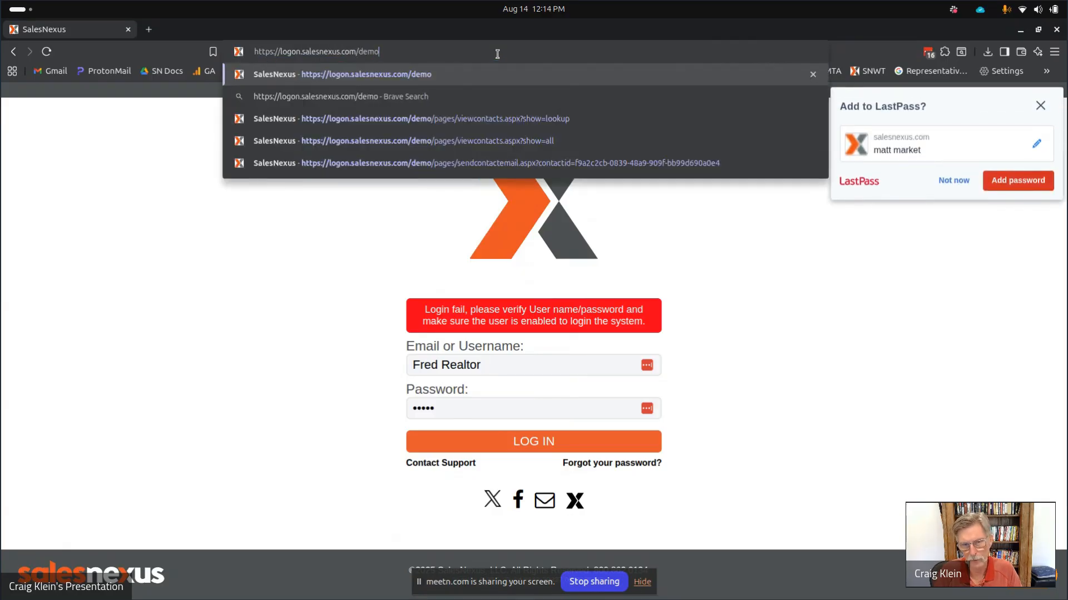
pyautogui.press('Return')
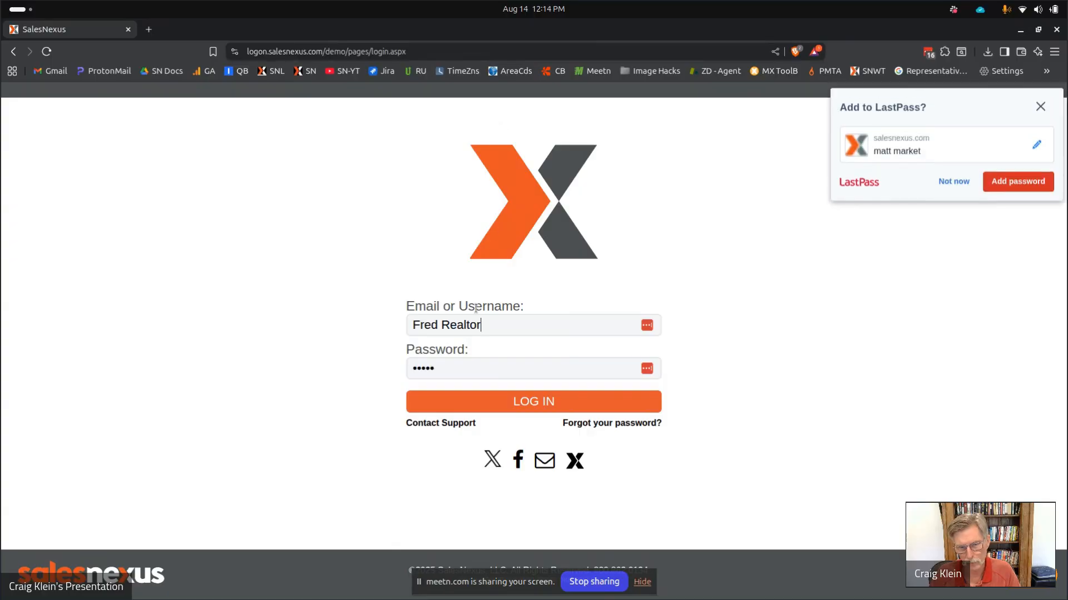
pyautogui.write('m')
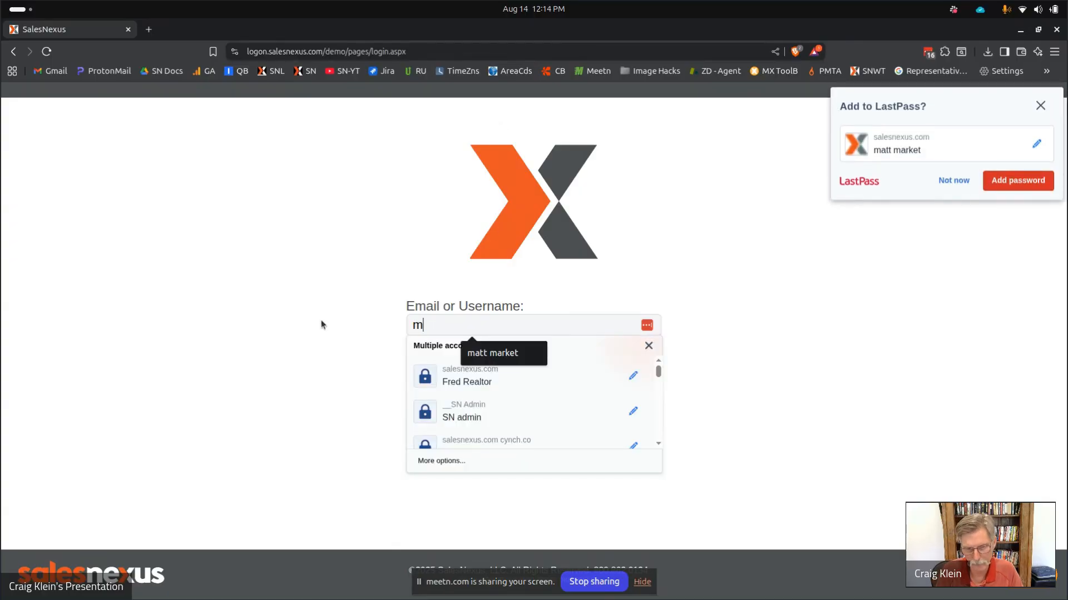
pyautogui.write('att market')
pyautogui.press('Tab')
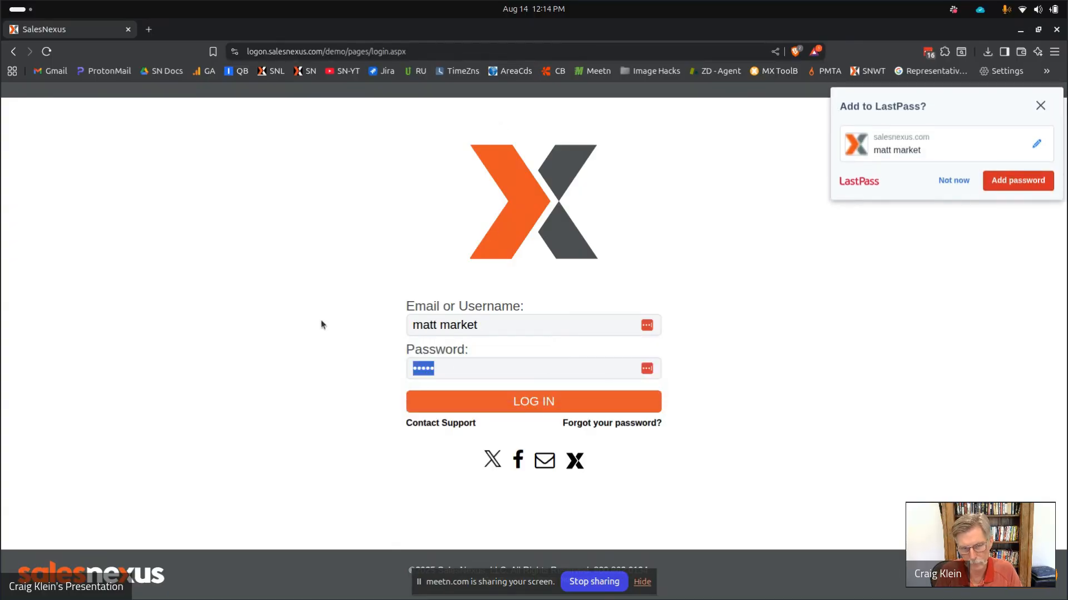
pyautogui.write('demo1')
pyautogui.click(533, 406)
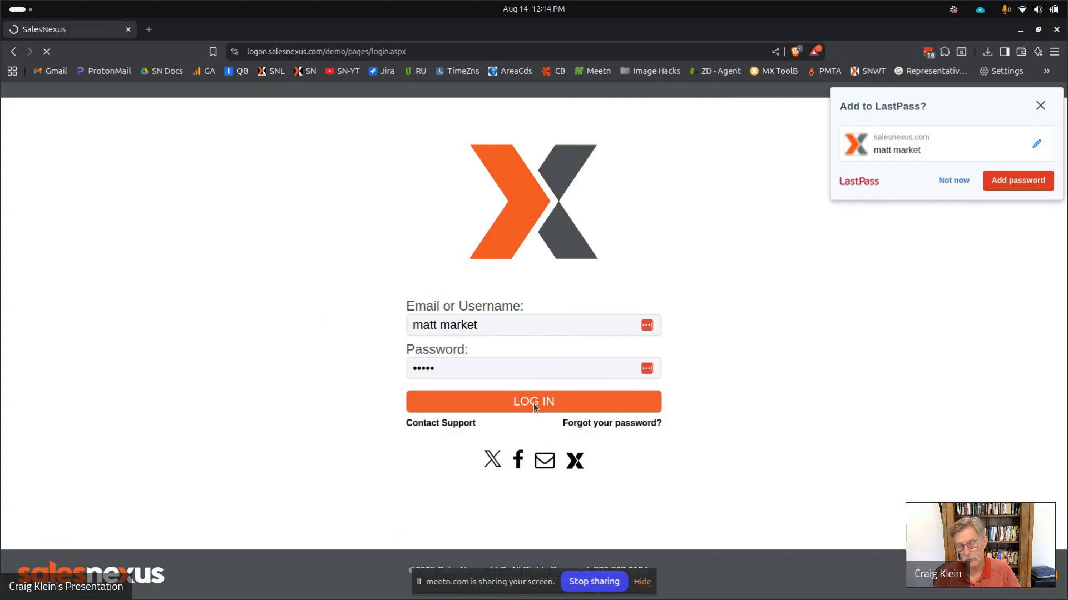
pyautogui.click(938, 182)
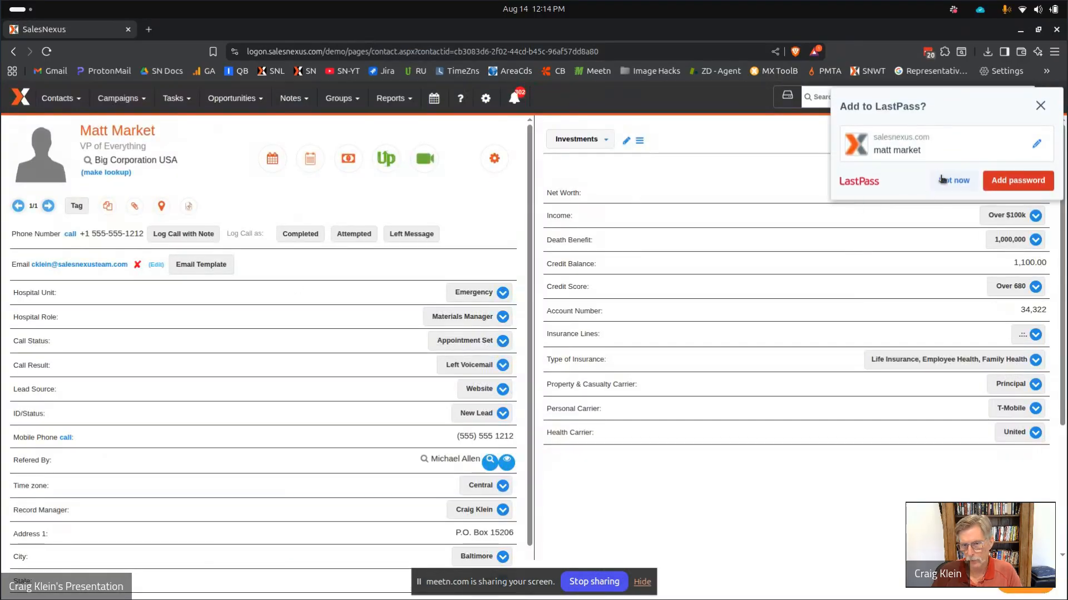
# Show all 4099 contacts and filter them to the National Retailers - RU Demo group.
pyautogui.click(45, 104)
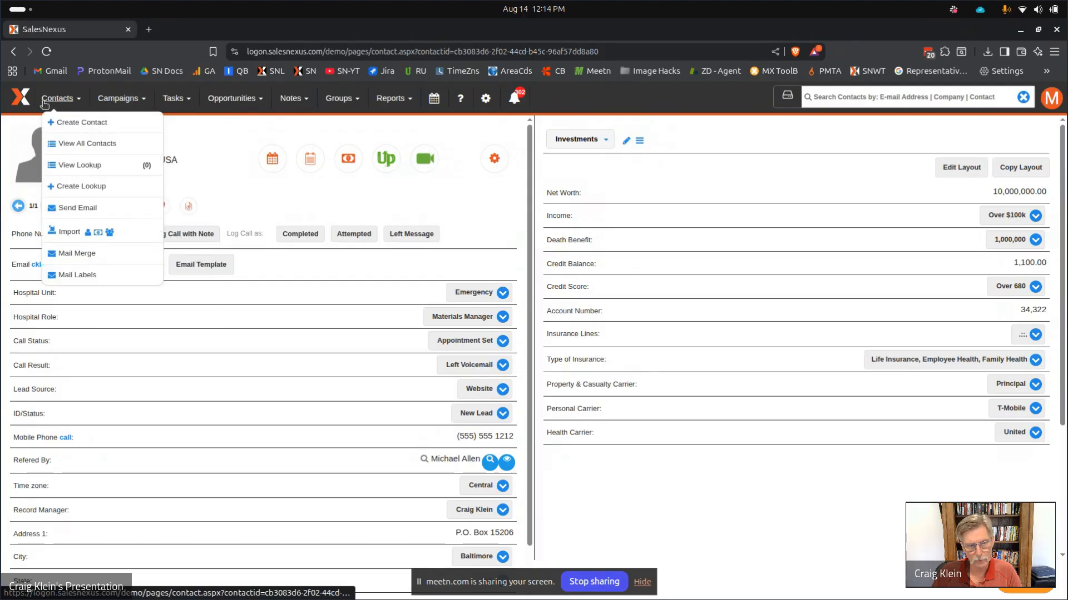
pyautogui.click(70, 145)
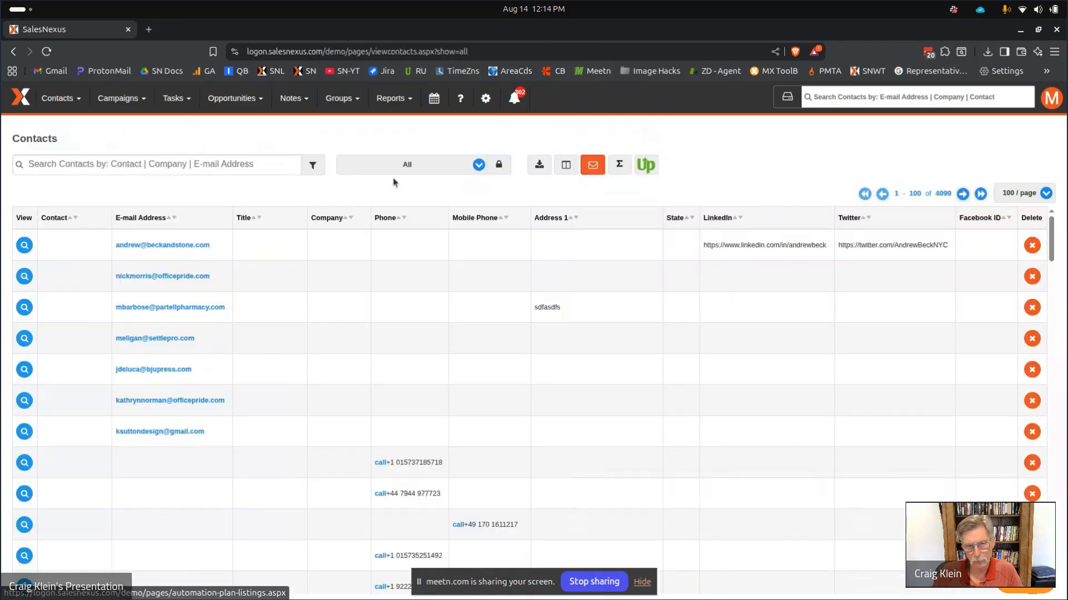
pyautogui.click(412, 165)
pyautogui.scroll(-5, 412, 288)
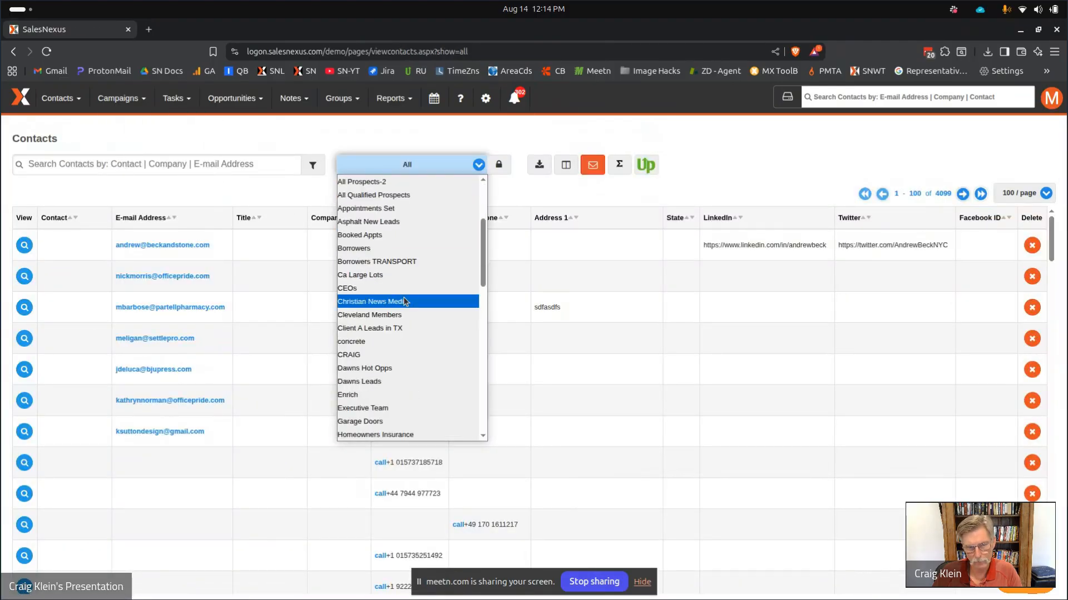
pyautogui.scroll(3, 413, 291)
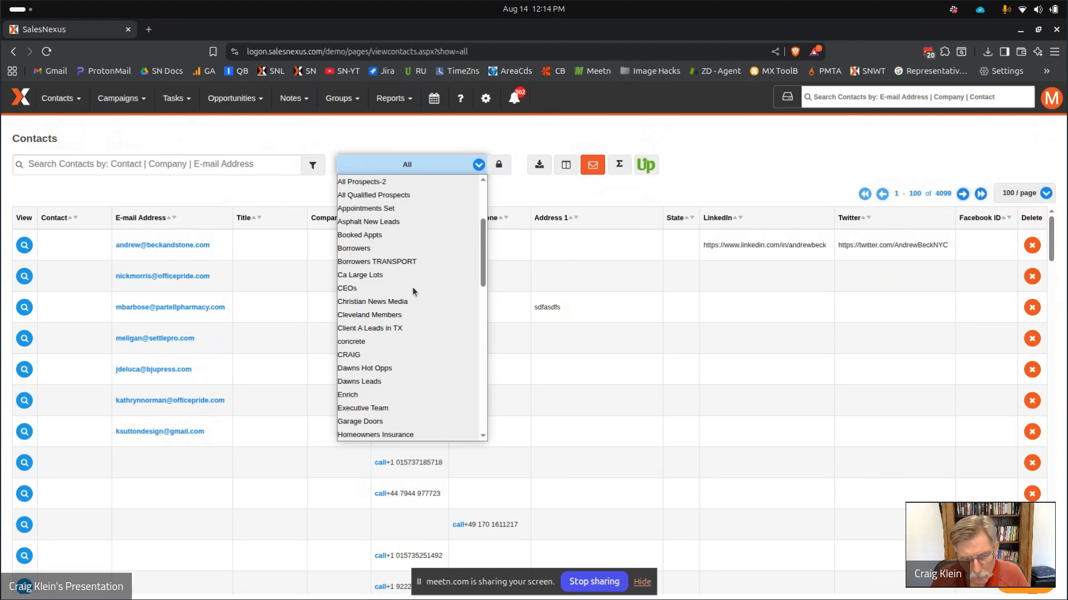
pyautogui.scroll(-4, 412, 287)
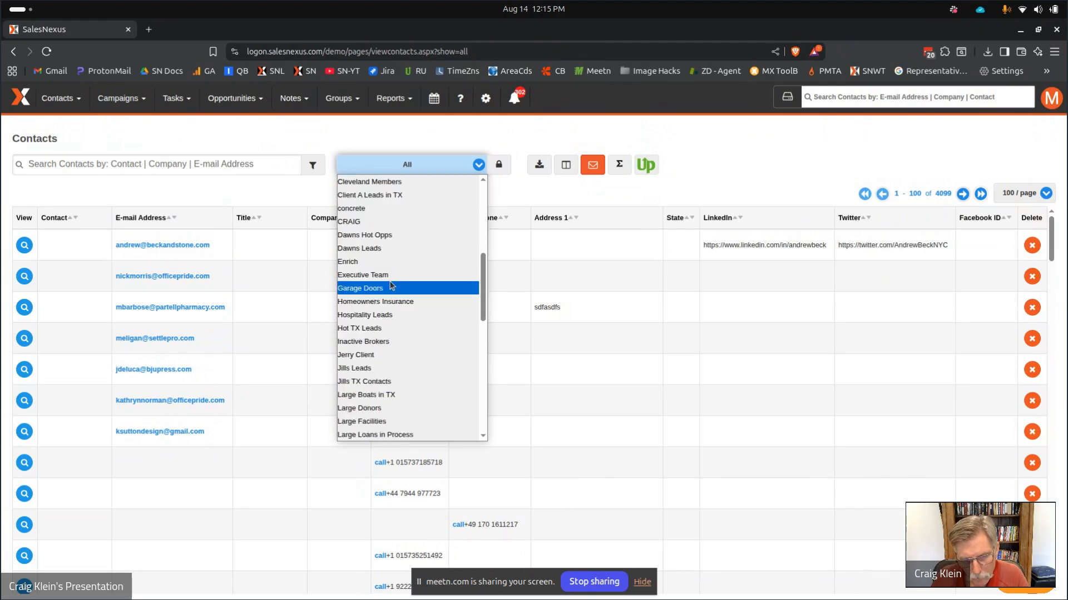
pyautogui.scroll(-3, 393, 295)
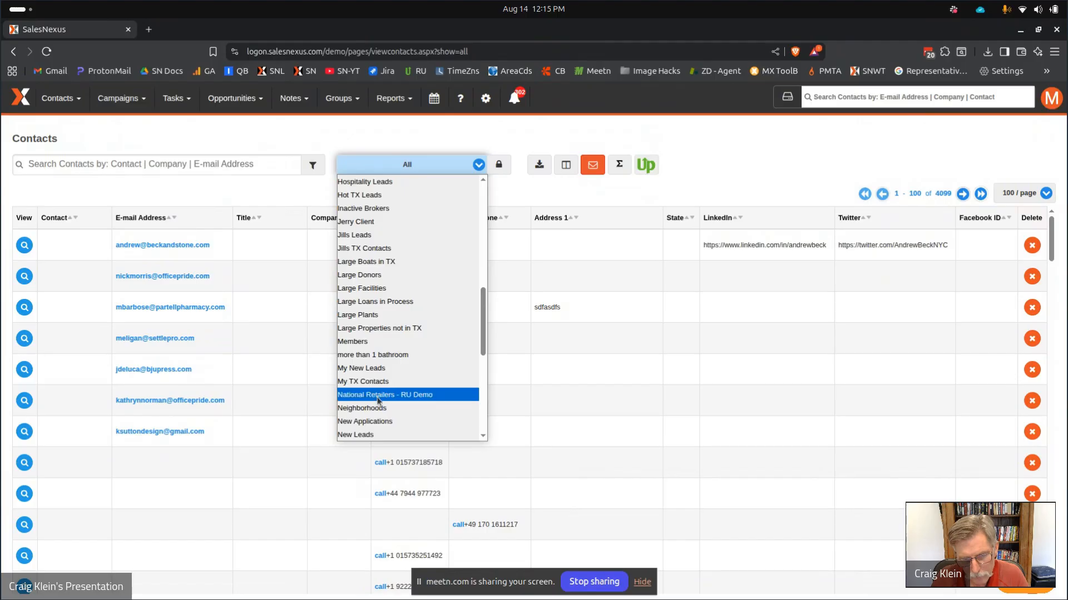
pyautogui.click(380, 396)
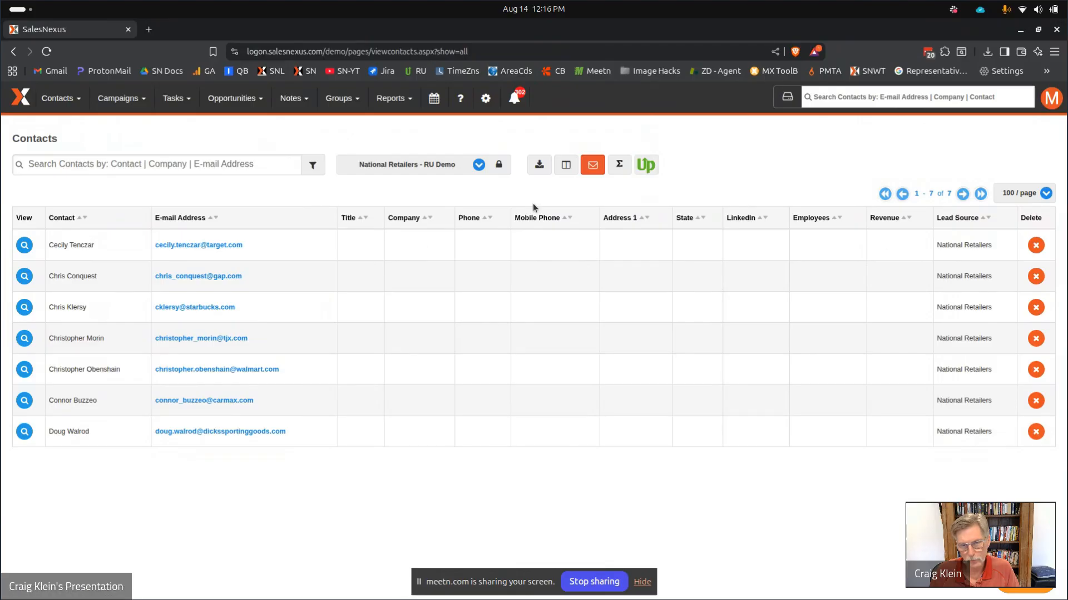
# Sync the seven group contacts from RampedUp, confirming the credit use and the success message.
pyautogui.click(646, 168)
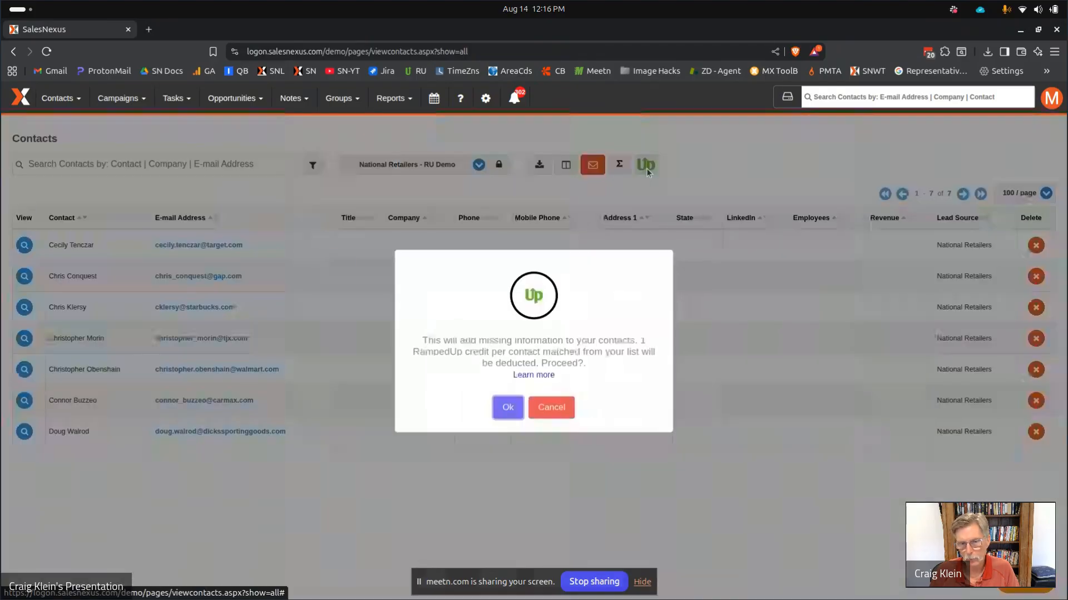
pyautogui.click(510, 409)
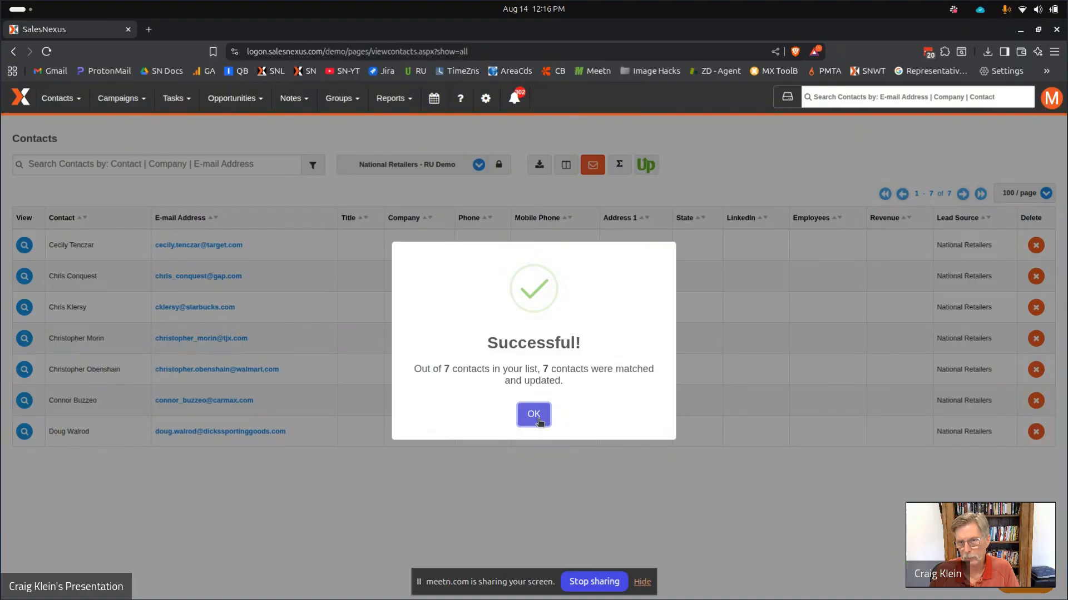
pyautogui.click(534, 414)
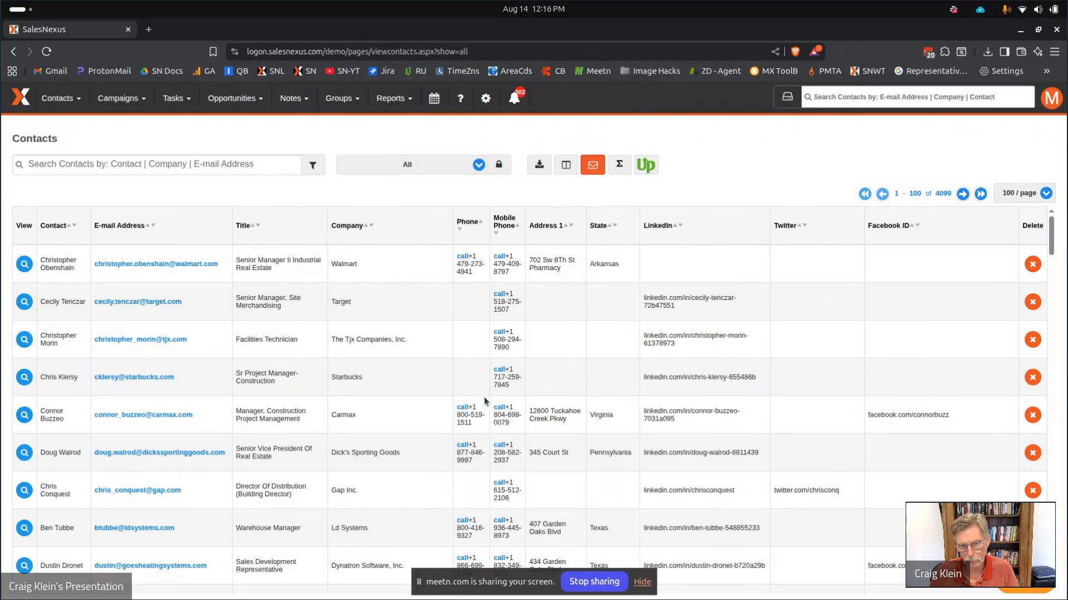
# Review the enriched contact list, then switch to the Google Slides window's Enrichment Techniques slide.
pyautogui.scroll(-3, 506, 371)
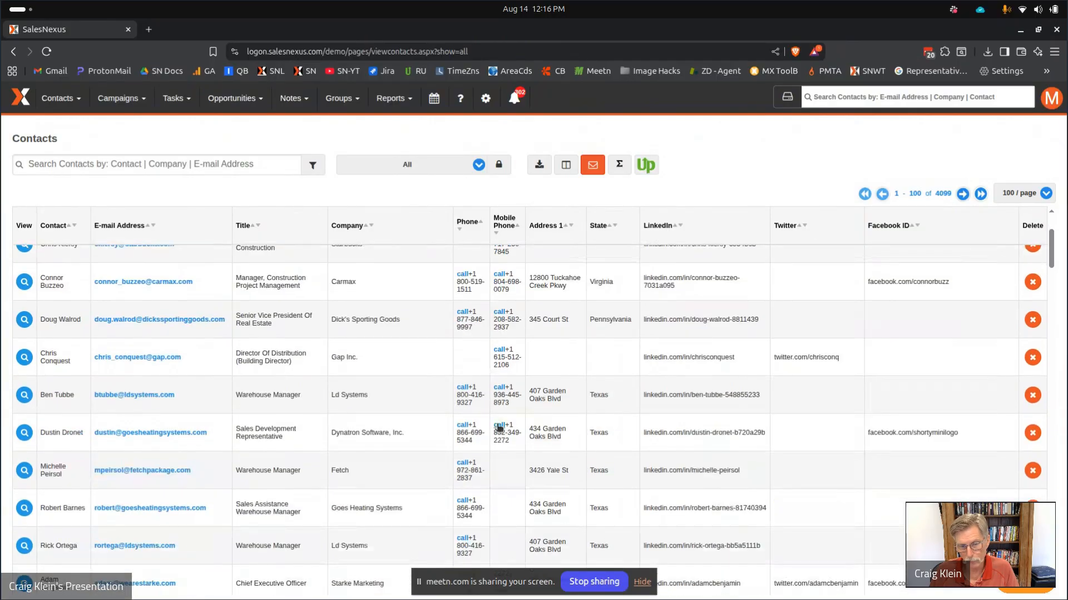
pyautogui.scroll(3, 499, 421)
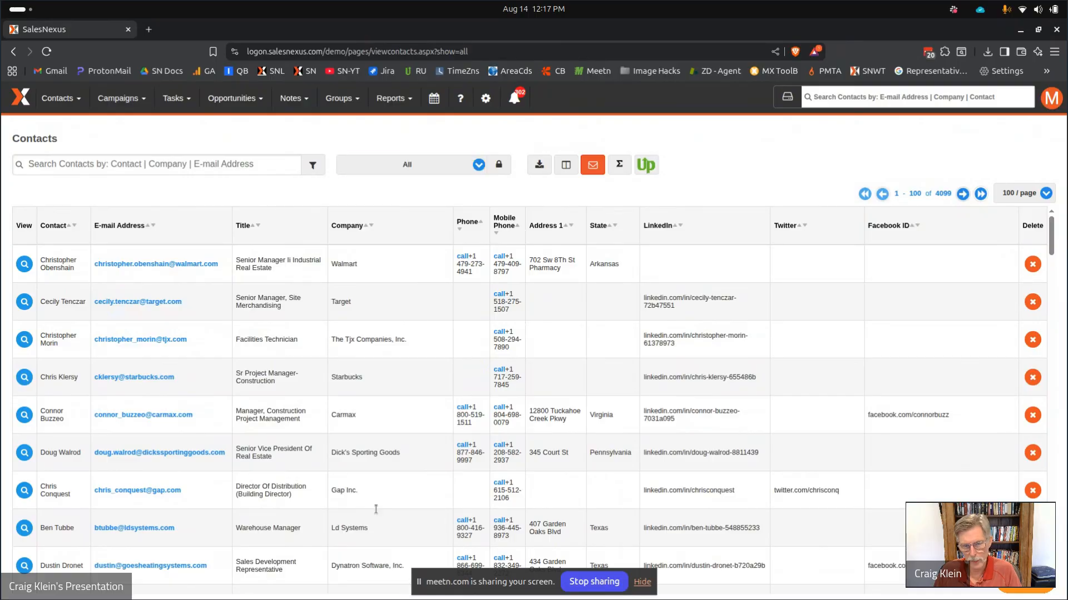
pyautogui.moveTo(389, 596)
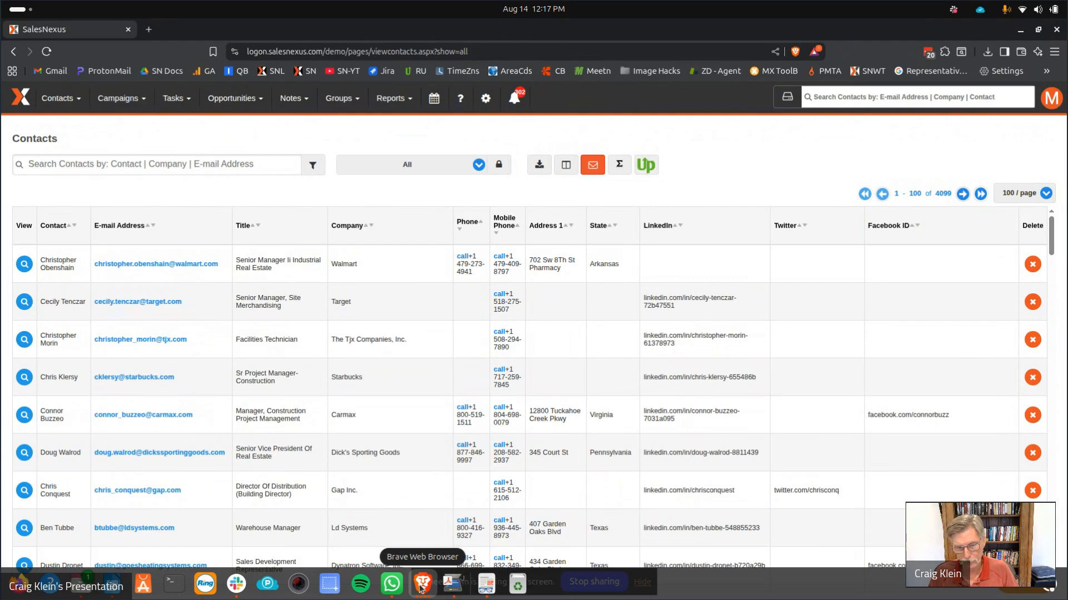
pyautogui.click(420, 589)
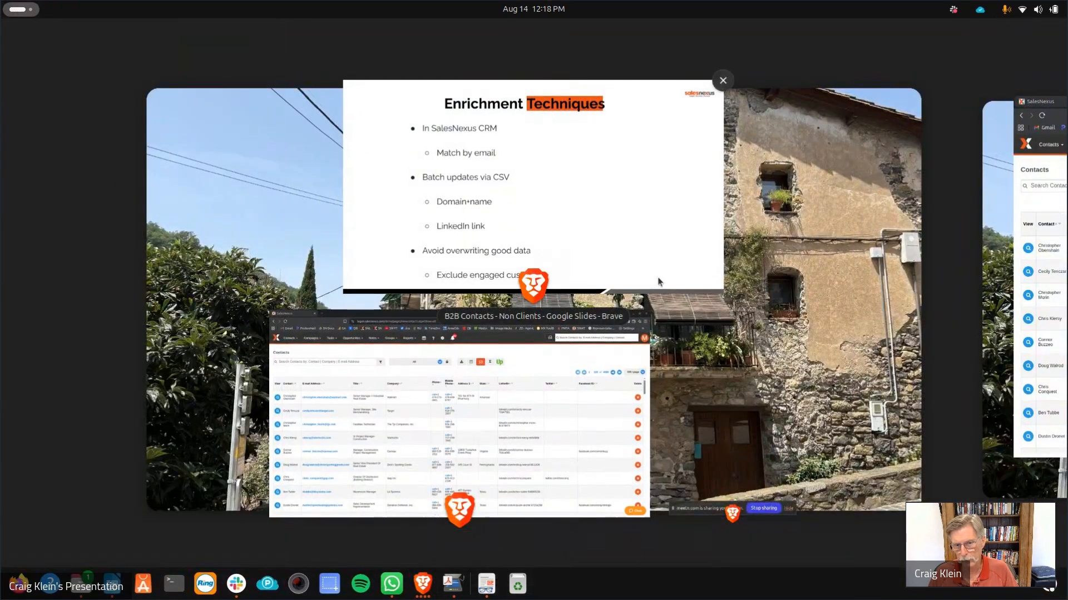
pyautogui.click(657, 209)
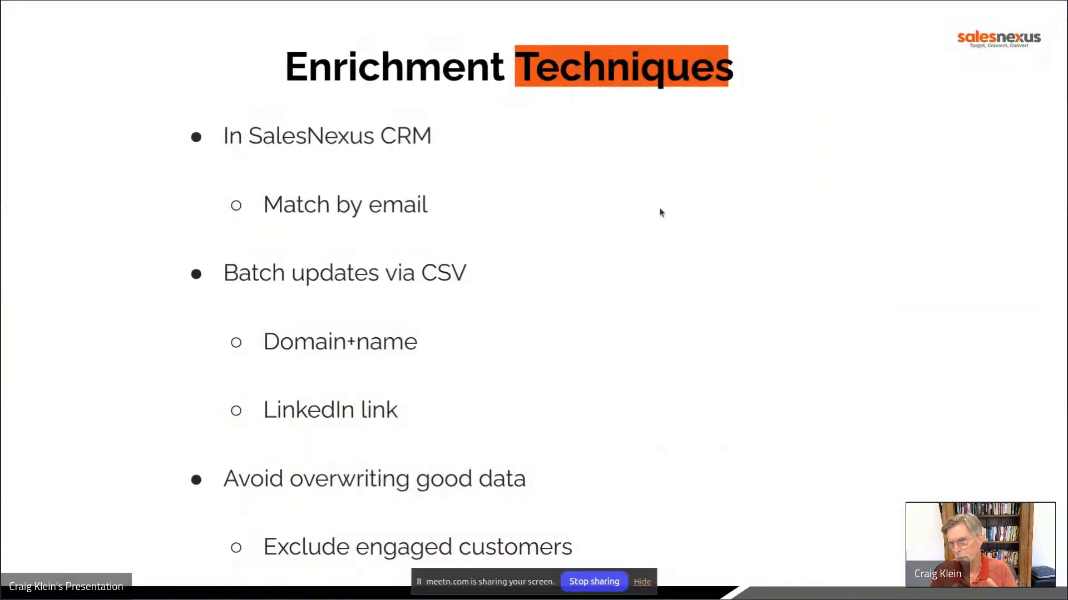
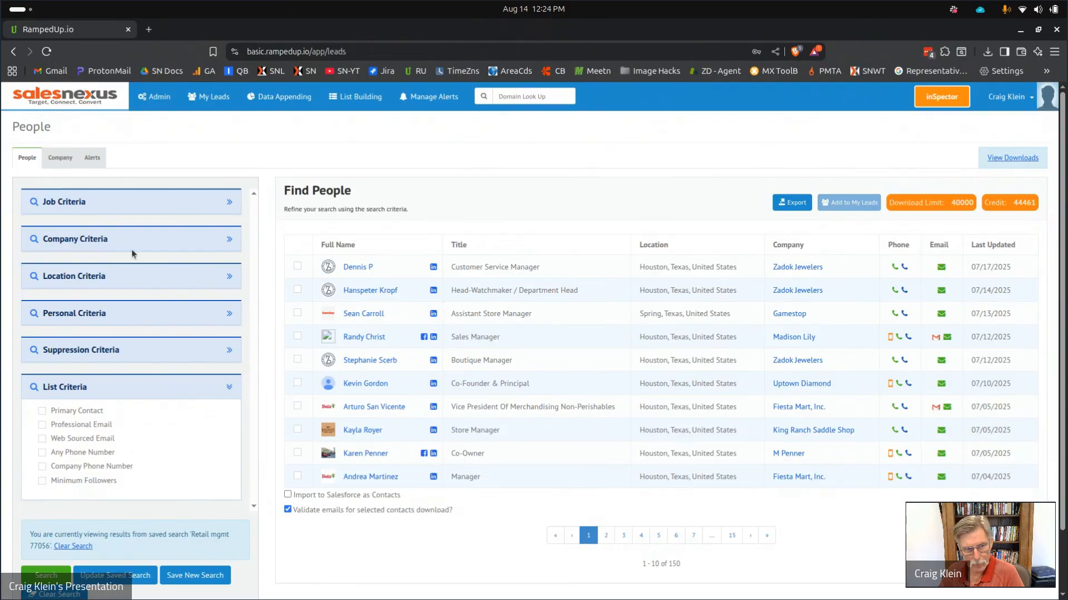
# Expand Job Criteria and review the saved search's job levels, zooming the page in twice.
pyautogui.click(229, 203)
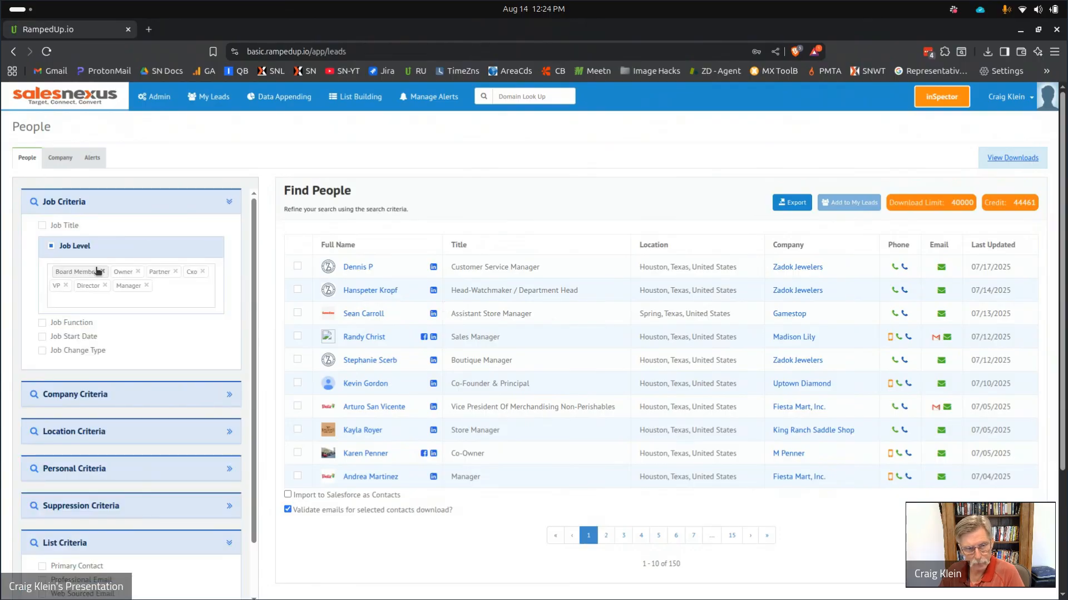
pyautogui.click(51, 246)
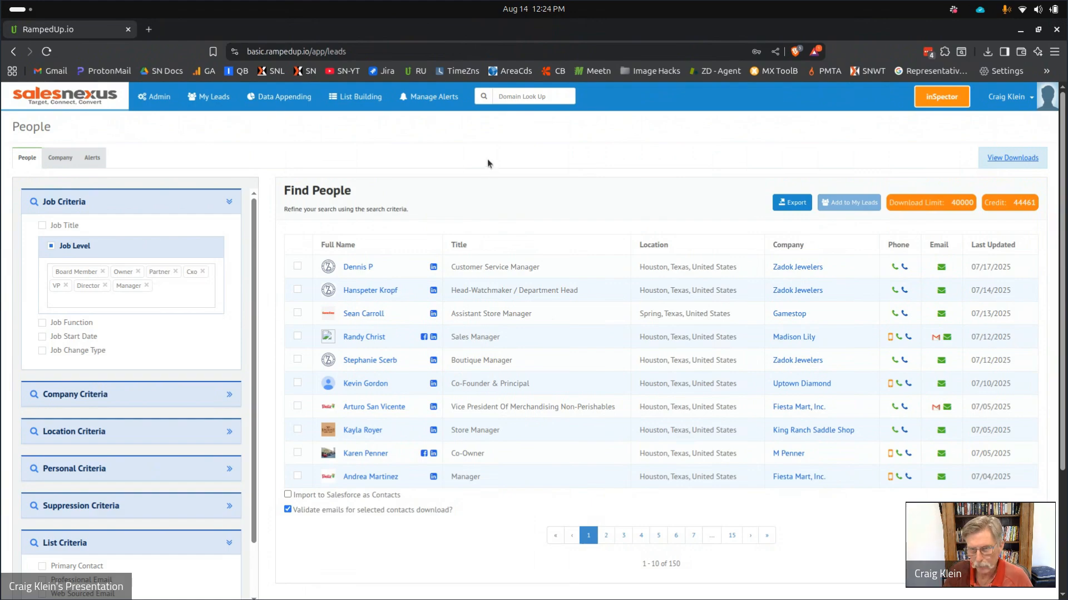
pyautogui.hotkey('ctrl', '+')
pyautogui.hotkey('ctrl', '+')
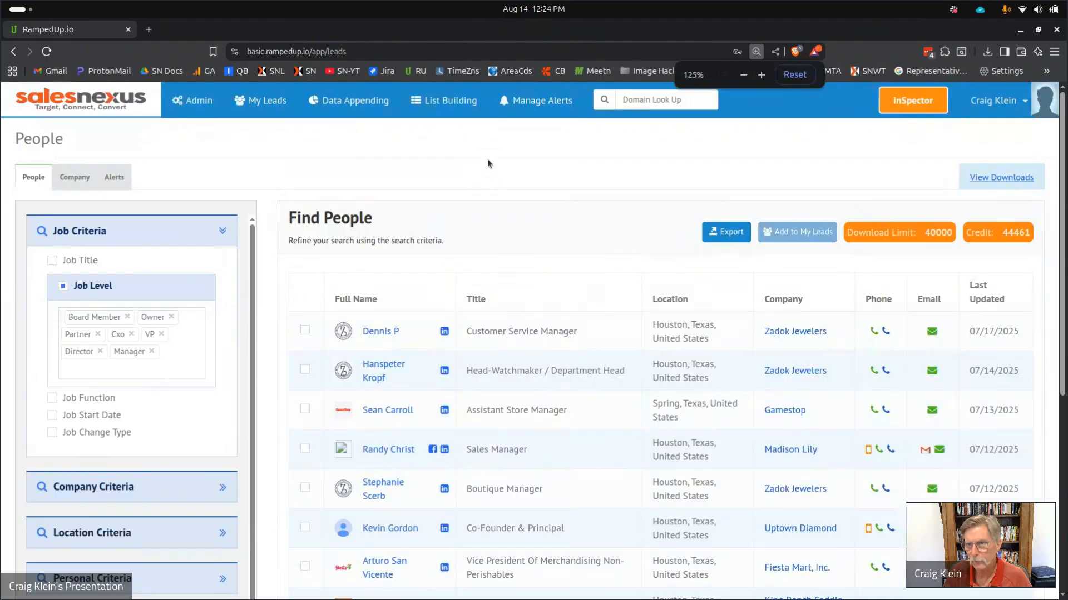
pyautogui.hotkey('ctrl', '+')
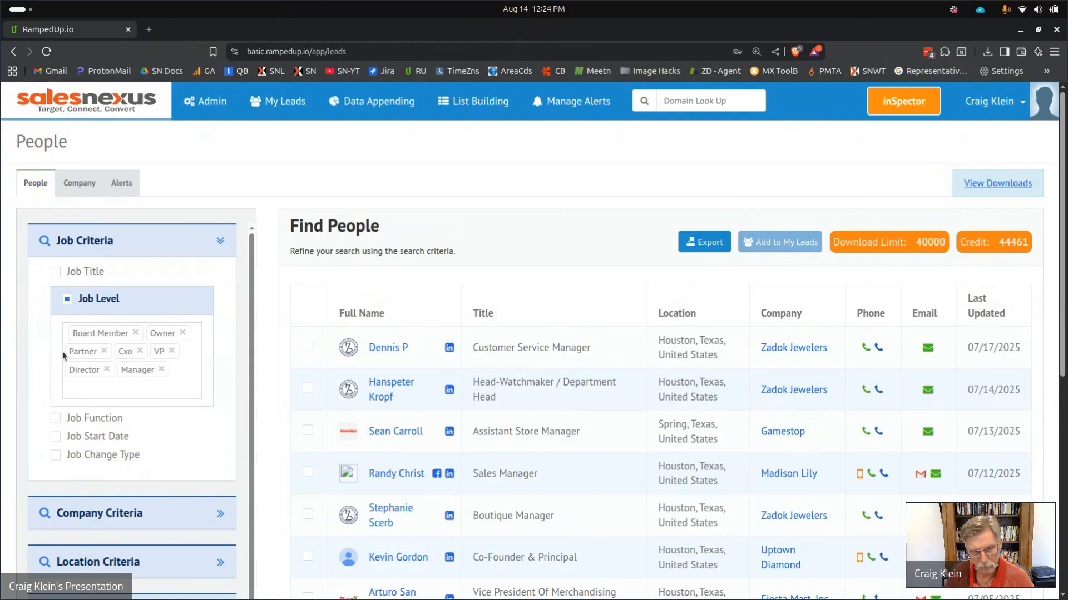
pyautogui.click(86, 387)
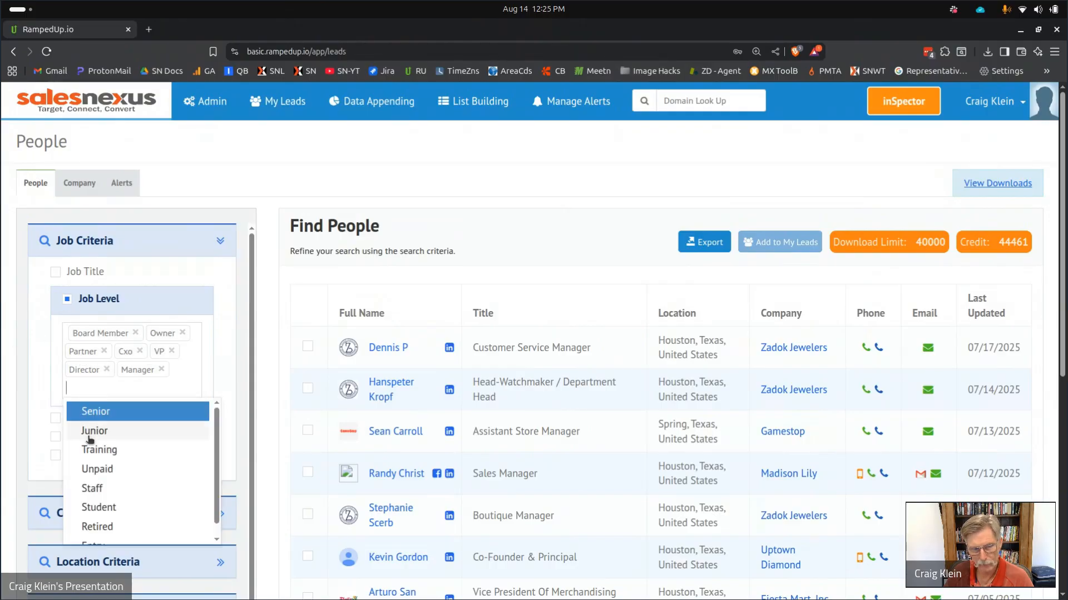
pyautogui.scroll(-1, 88, 436)
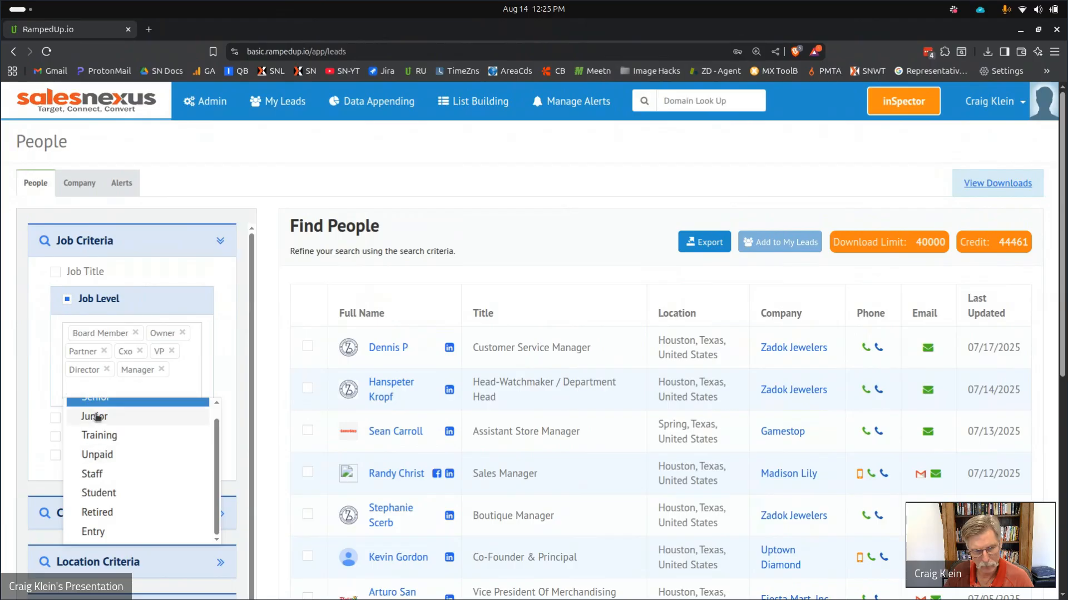
pyautogui.click(220, 367)
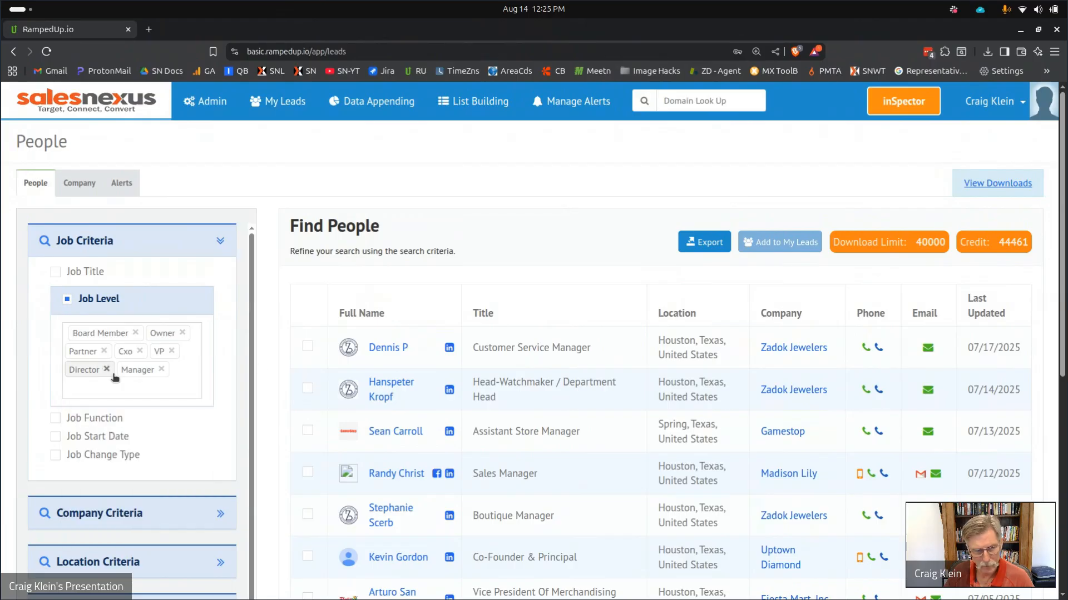
pyautogui.scroll(-4, 111, 373)
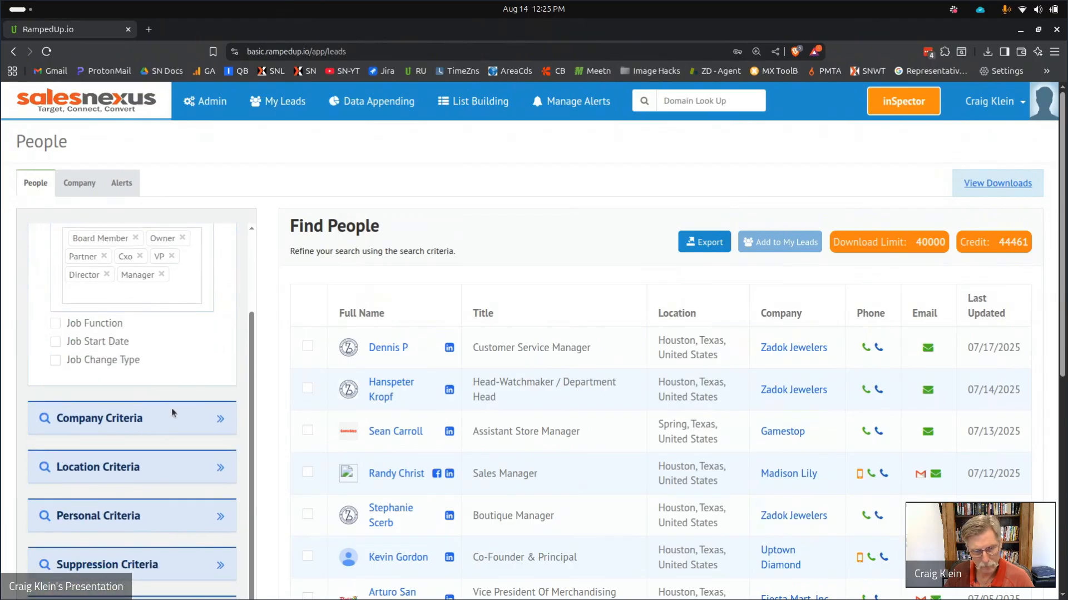
# Expand Company and Location Criteria to see the retail industries and 77056 postal code.
pyautogui.click(216, 417)
pyautogui.scroll(-5, 189, 399)
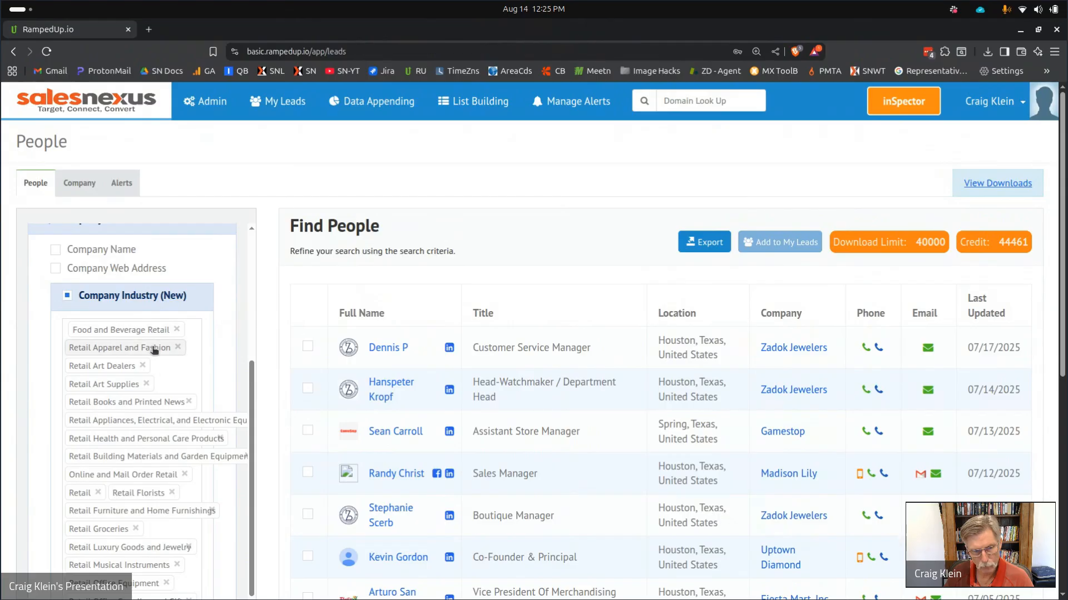
pyautogui.scroll(-12, 147, 367)
pyautogui.scroll(12, 142, 373)
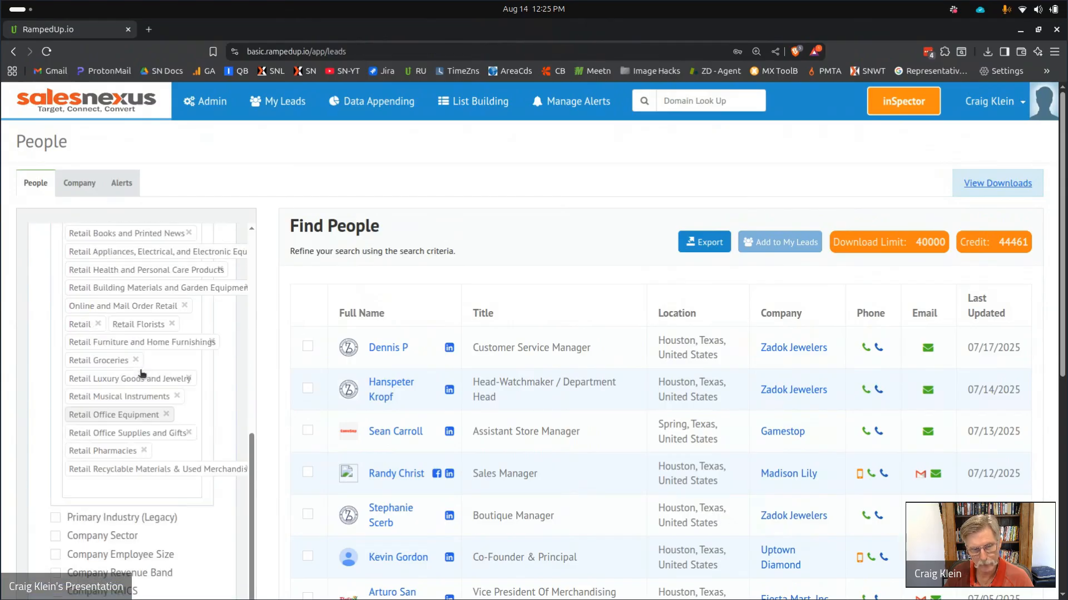
pyautogui.scroll(-7, 151, 358)
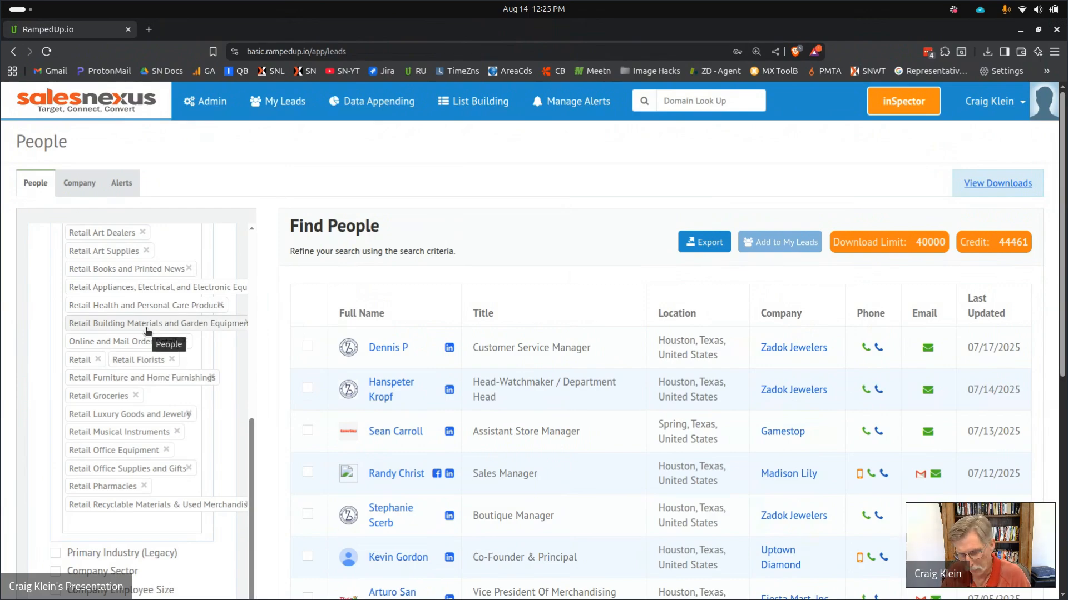
pyautogui.scroll(7, 146, 332)
pyautogui.scroll(-6, 146, 330)
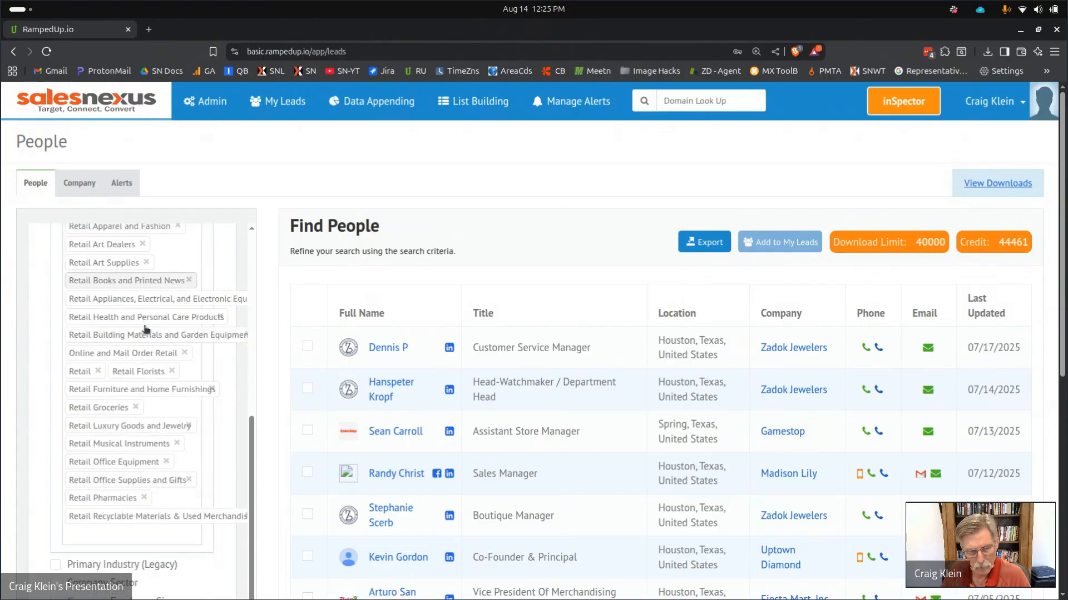
pyautogui.scroll(-5, 145, 329)
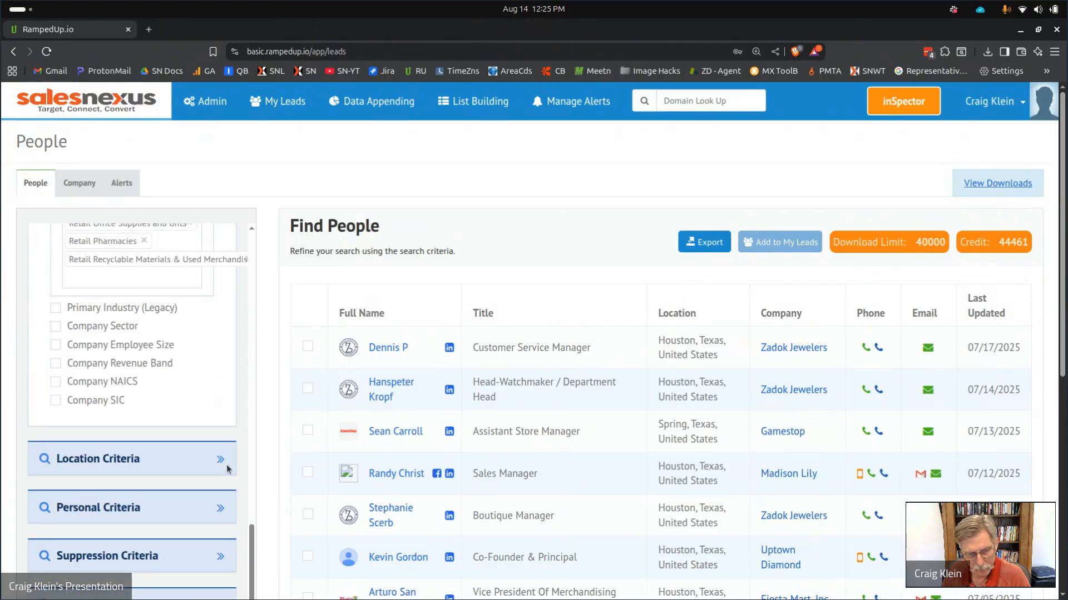
pyautogui.click(217, 459)
pyautogui.scroll(-4, 167, 395)
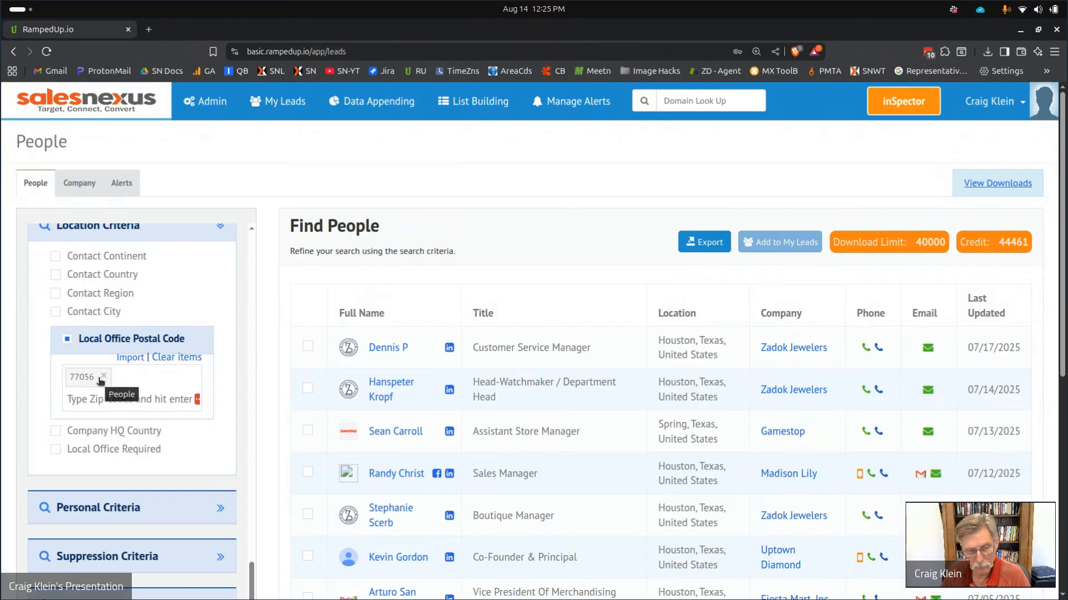
pyautogui.click(124, 361)
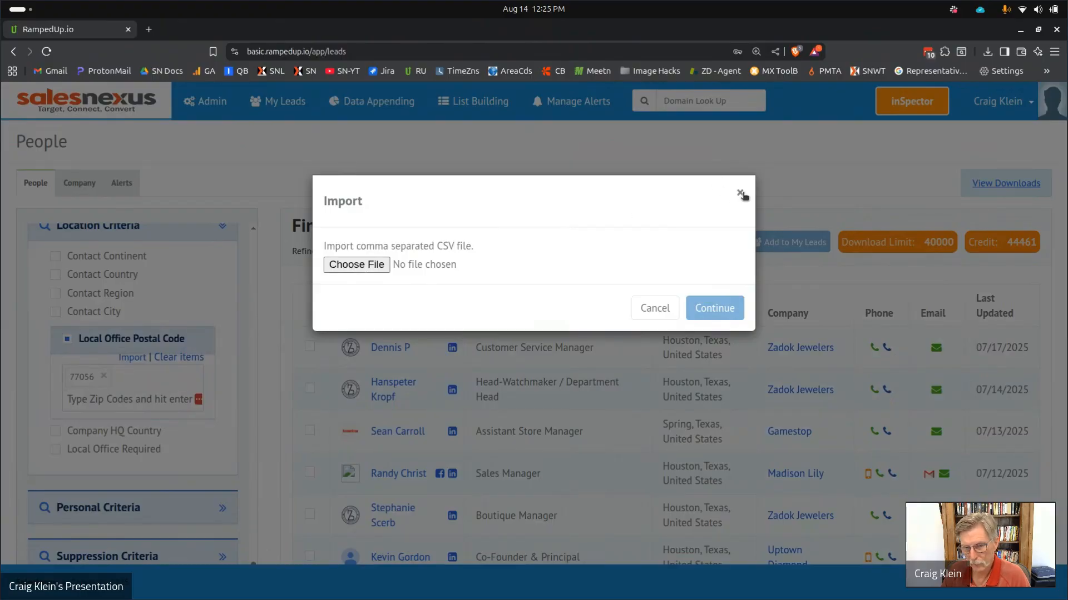
pyautogui.click(740, 193)
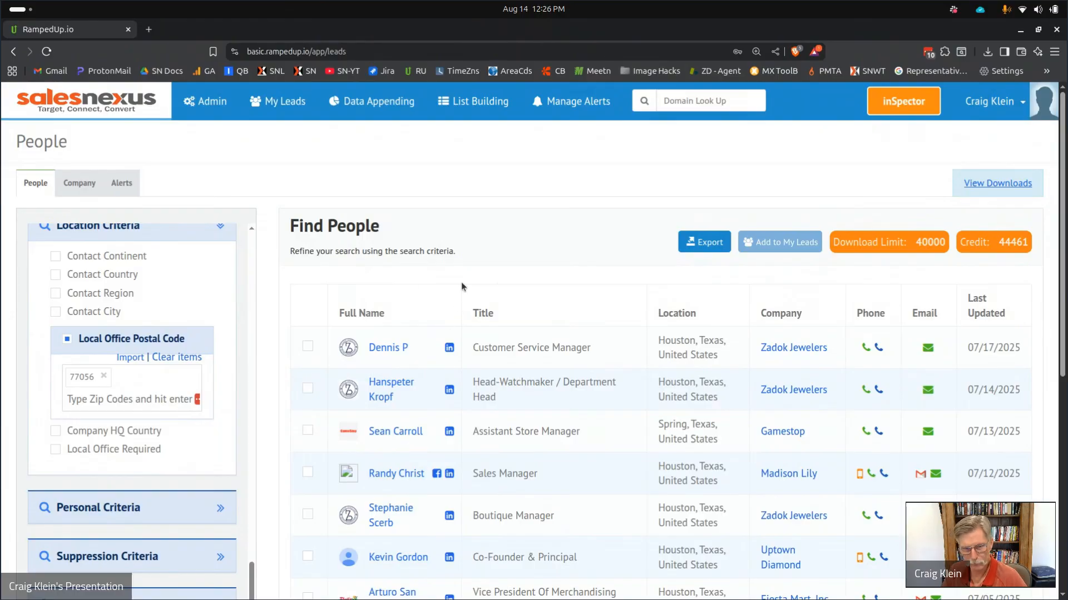
pyautogui.scroll(-1, 381, 298)
pyautogui.scroll(-5, 381, 298)
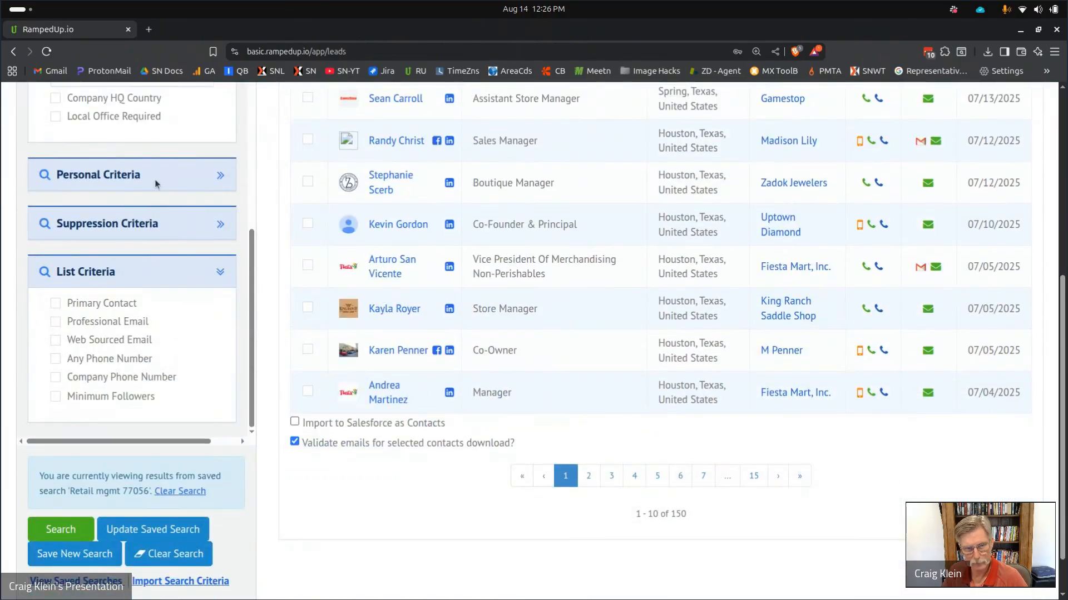
# Expand Personal Criteria, try and untick Contact Skills, then tick Contact Interests.
pyautogui.click(213, 174)
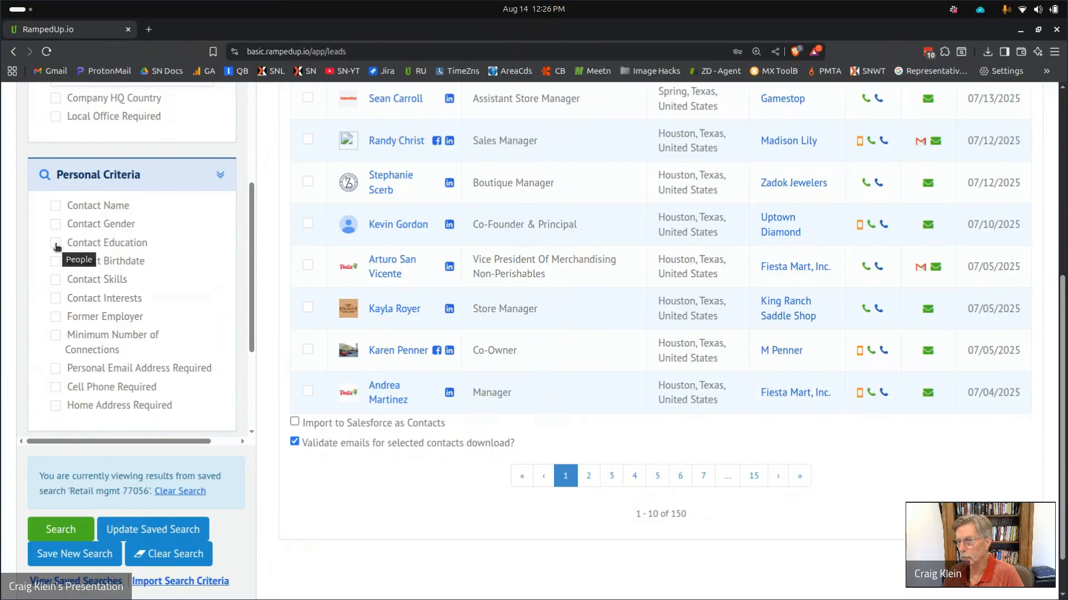
pyautogui.click(54, 283)
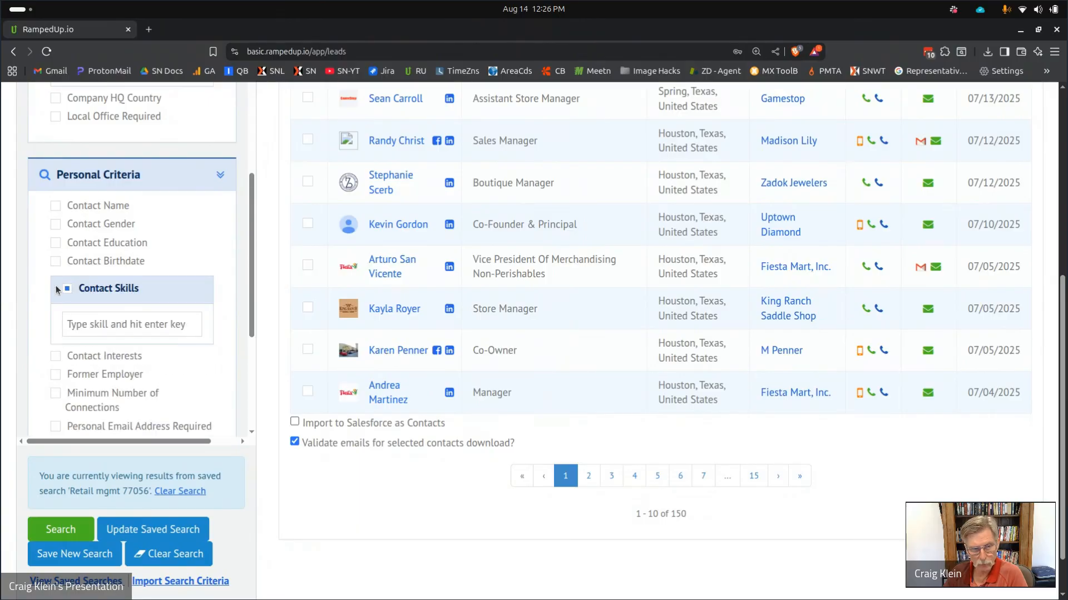
pyautogui.click(79, 323)
pyautogui.write('m')
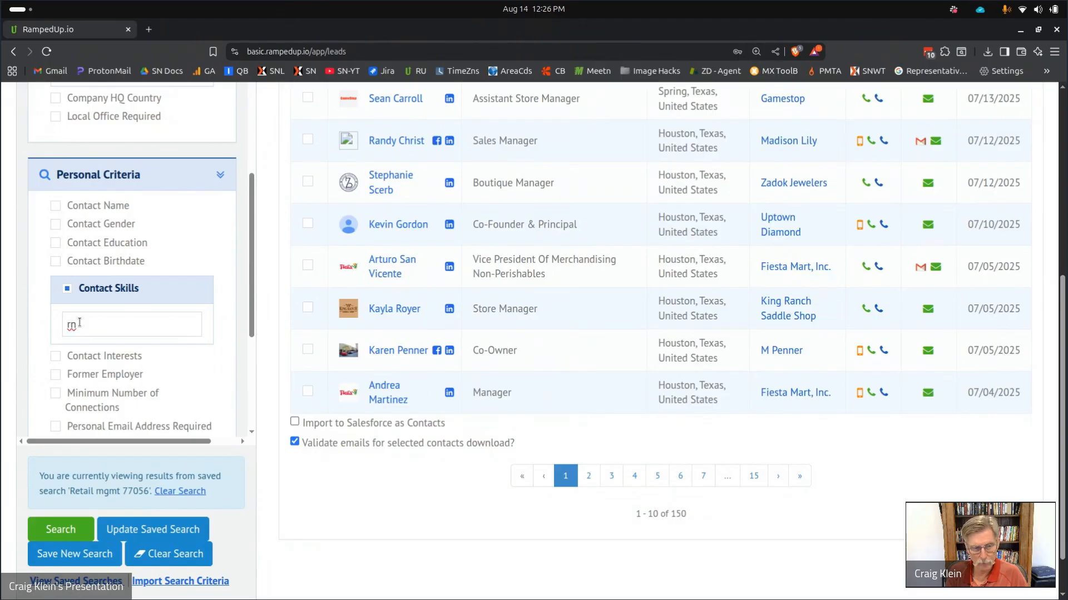
pyautogui.press('BackSpace')
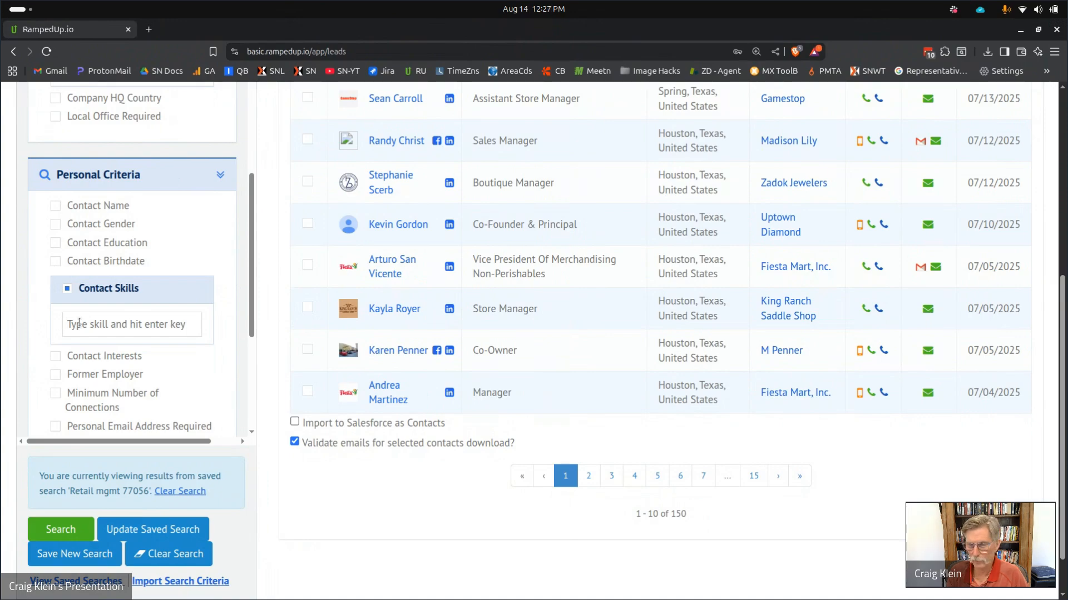
pyautogui.write('ems')
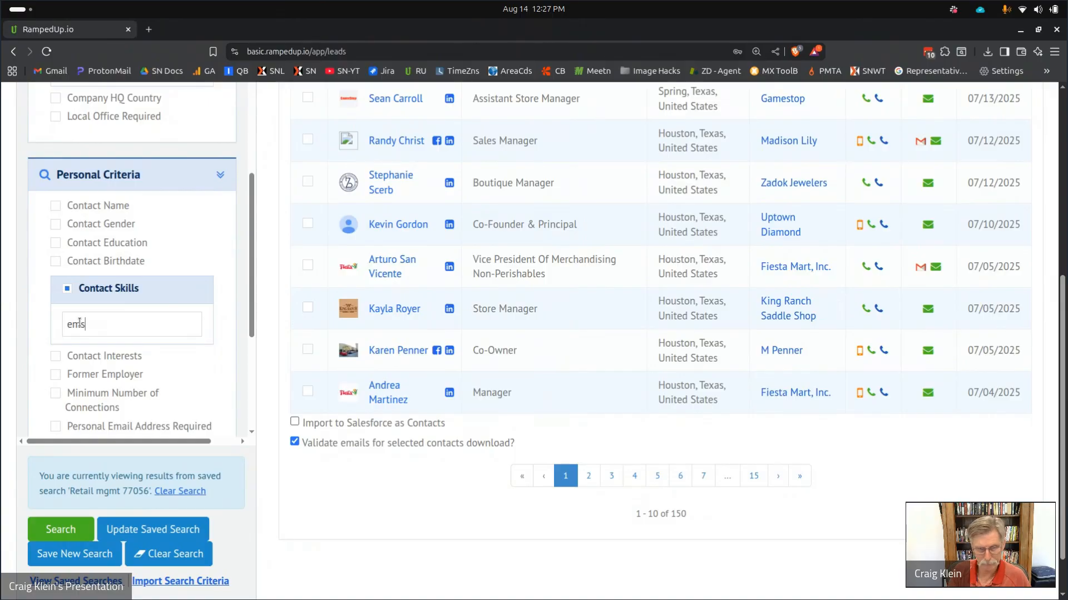
pyautogui.press('Return')
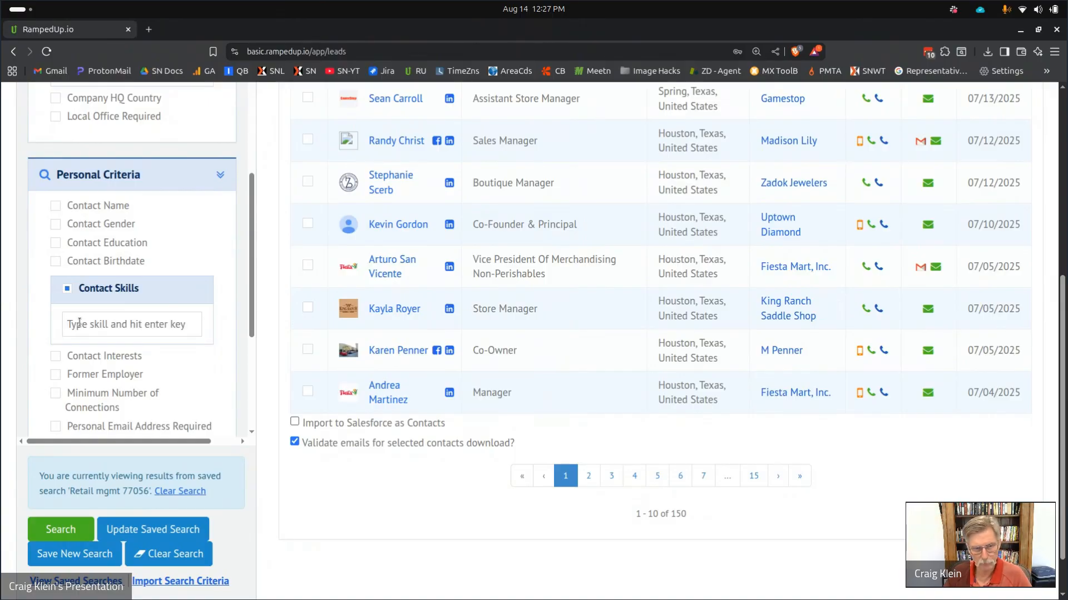
pyautogui.click(67, 289)
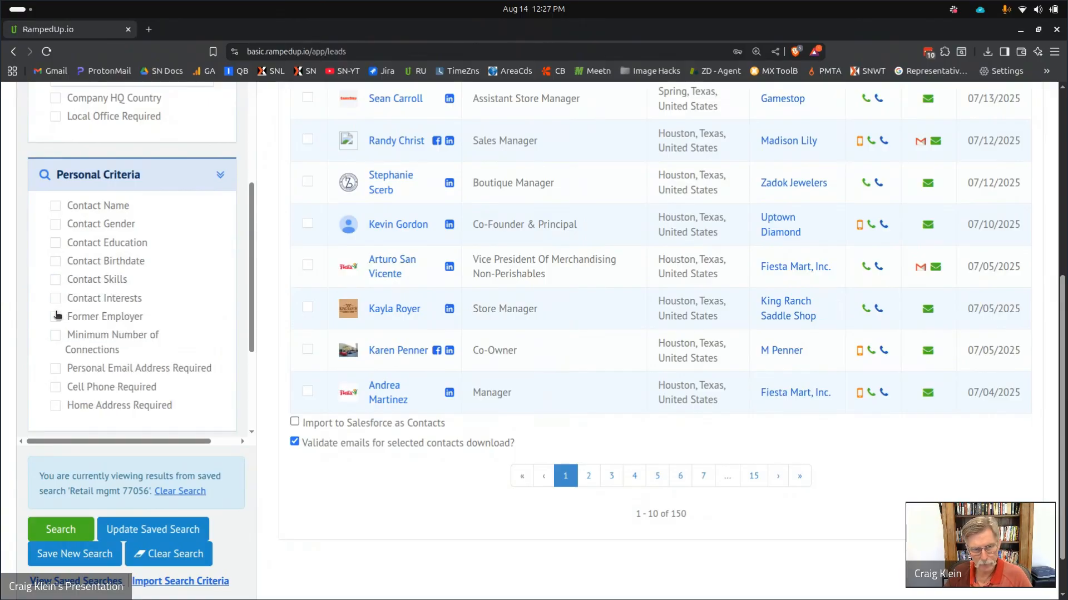
pyautogui.click(56, 299)
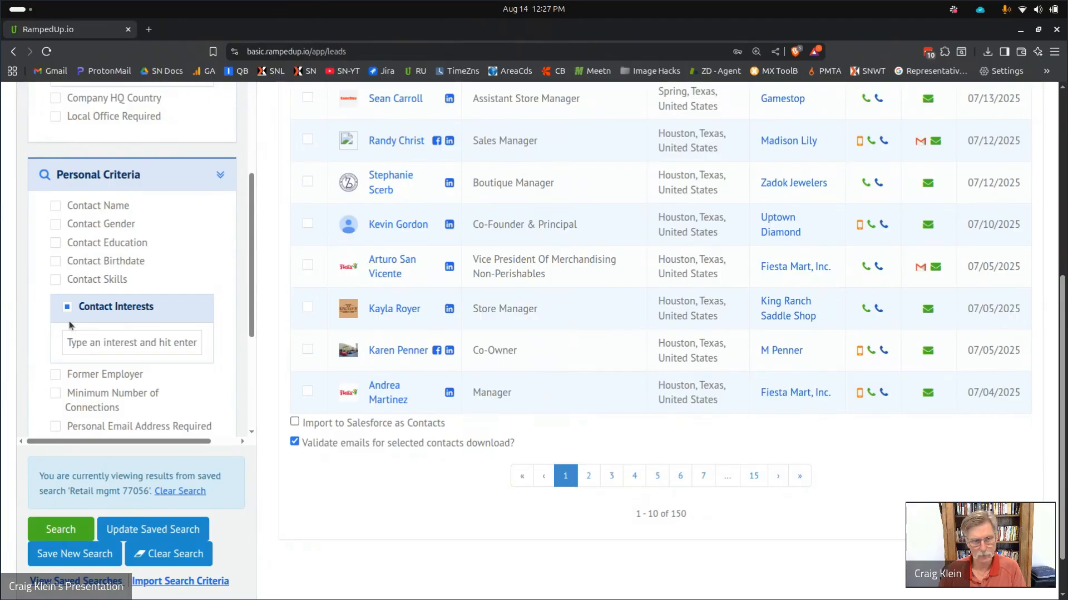
# Enter 'sailings' as a contact interest.
pyautogui.write('sailings')
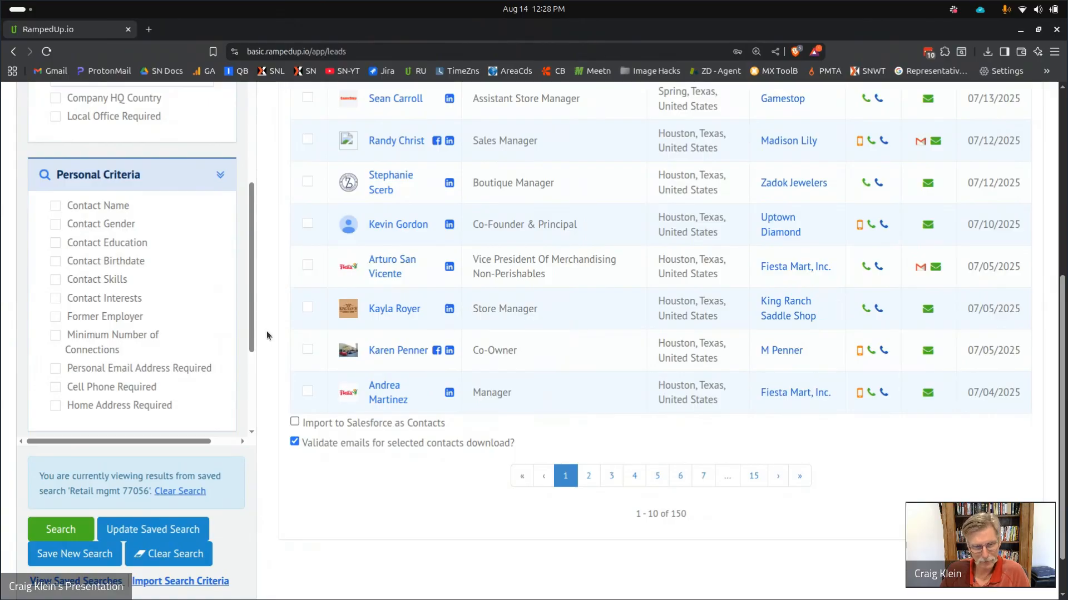
# Rerun the saved retail management lead search.
pyautogui.scroll(-3, 118, 410)
pyautogui.scroll(-1, 118, 406)
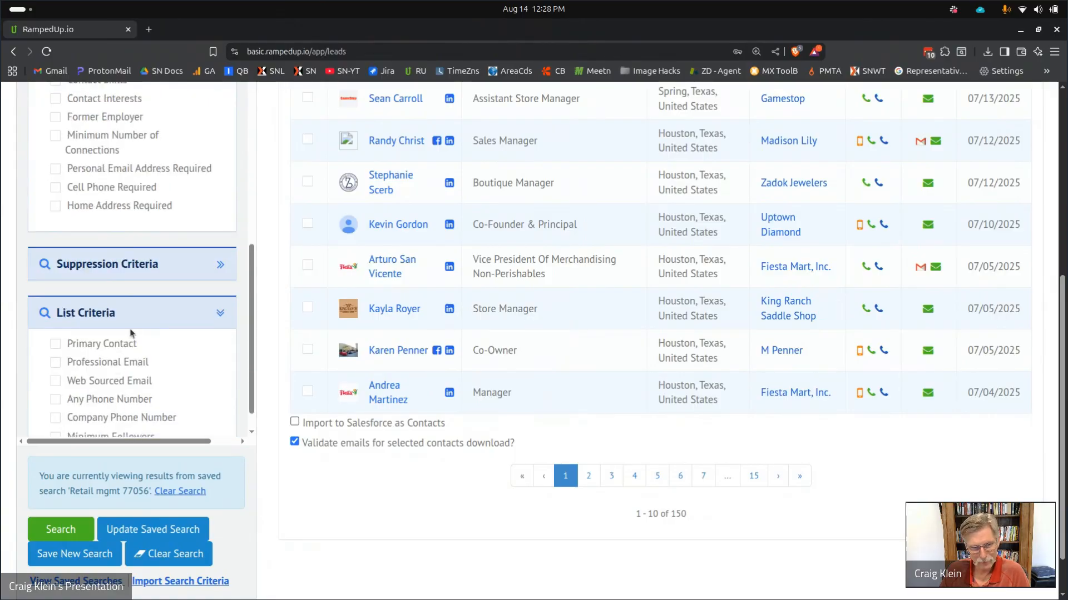
pyautogui.scroll(-1, 132, 333)
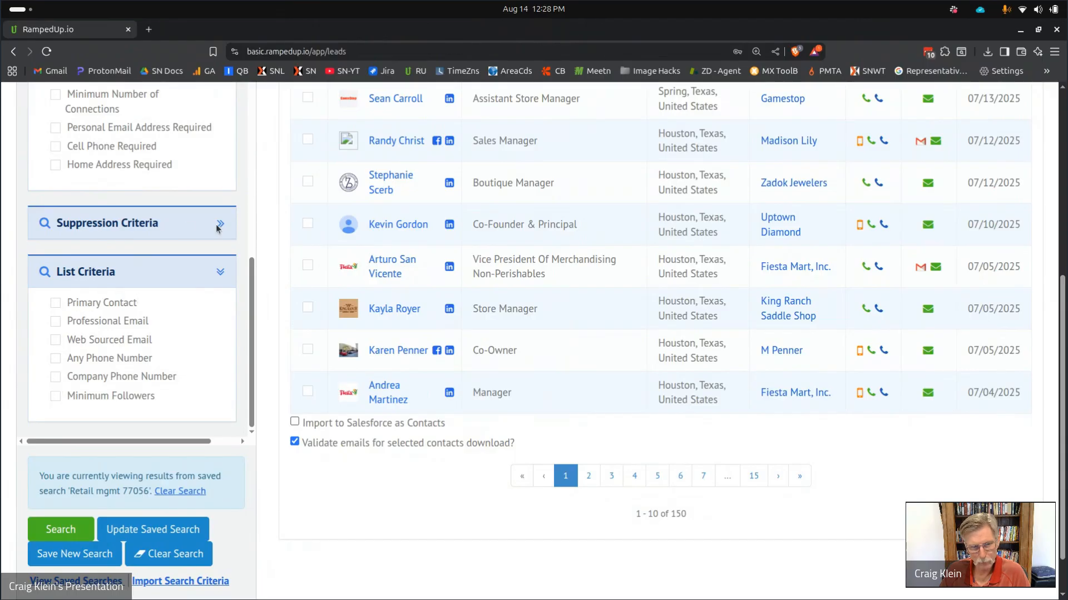
pyautogui.scroll(1, 360, 227)
pyautogui.scroll(7, 360, 226)
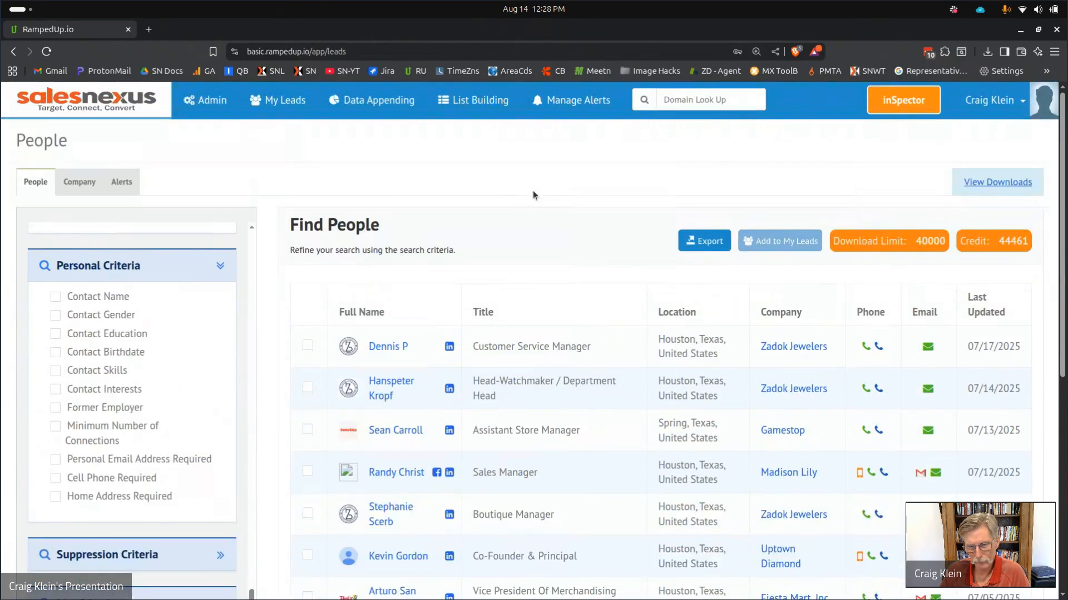
pyautogui.scroll(-8, 532, 190)
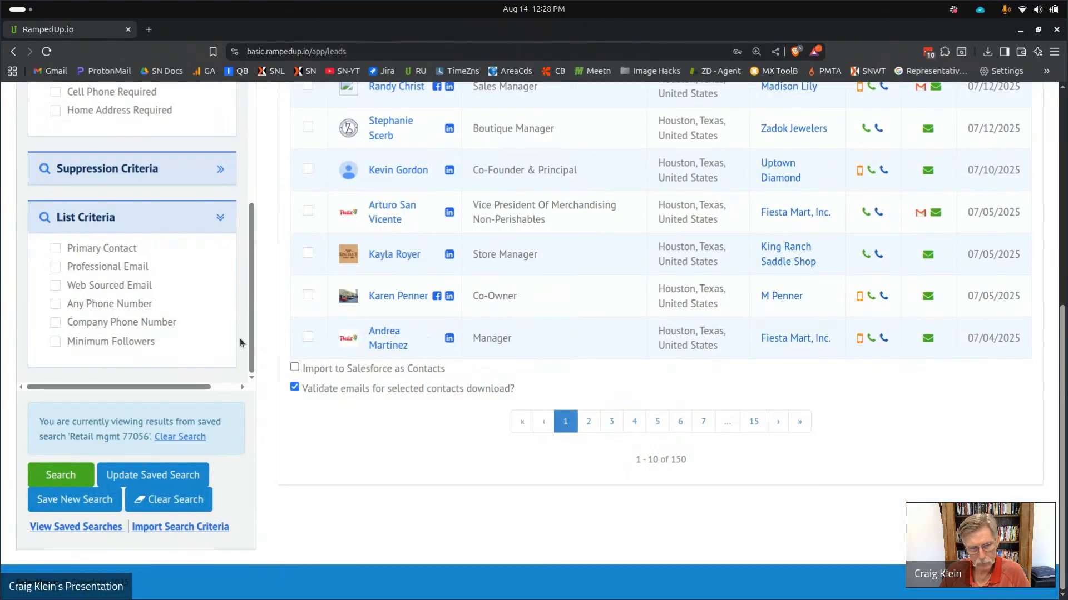
pyautogui.scroll(10, 239, 338)
pyautogui.scroll(-2, 243, 228)
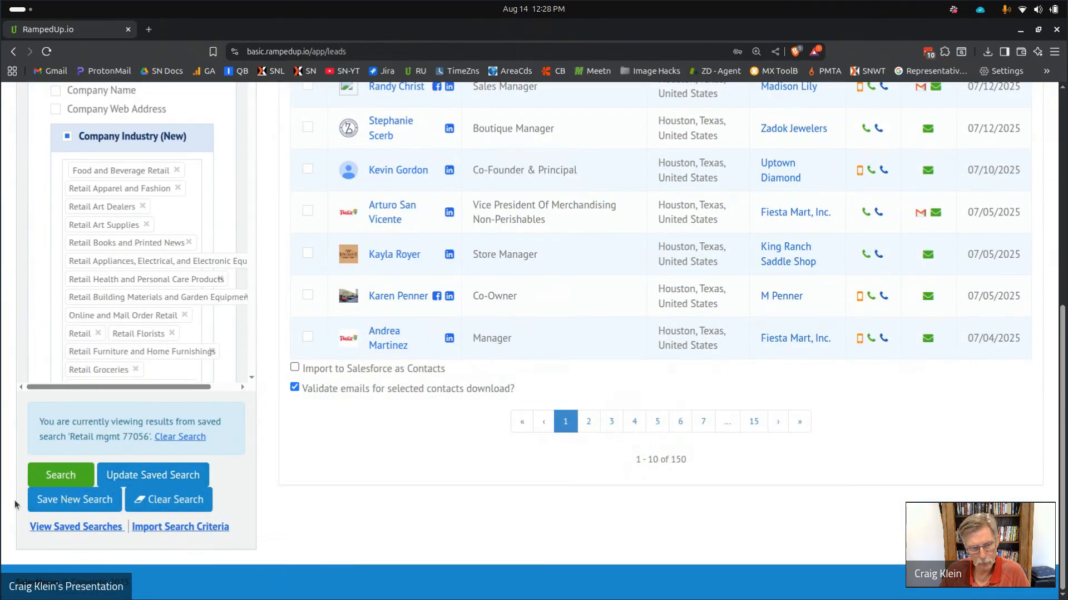
pyautogui.click(61, 475)
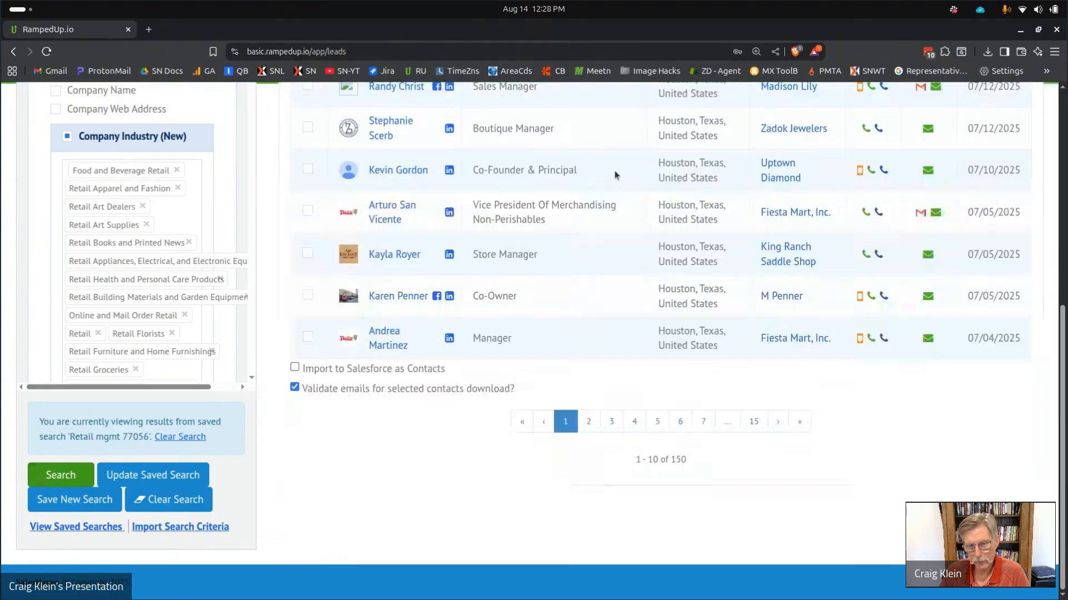
# Tick several Houston-area leads in the first page of results.
pyautogui.scroll(6, 618, 291)
pyautogui.scroll(-3, 645, 280)
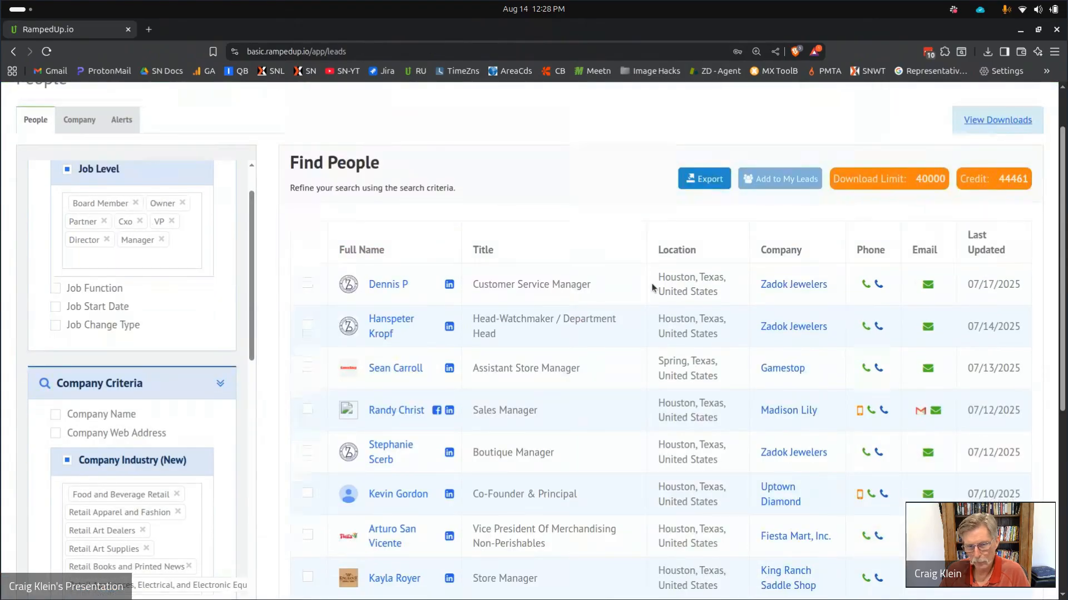
pyautogui.click(309, 202)
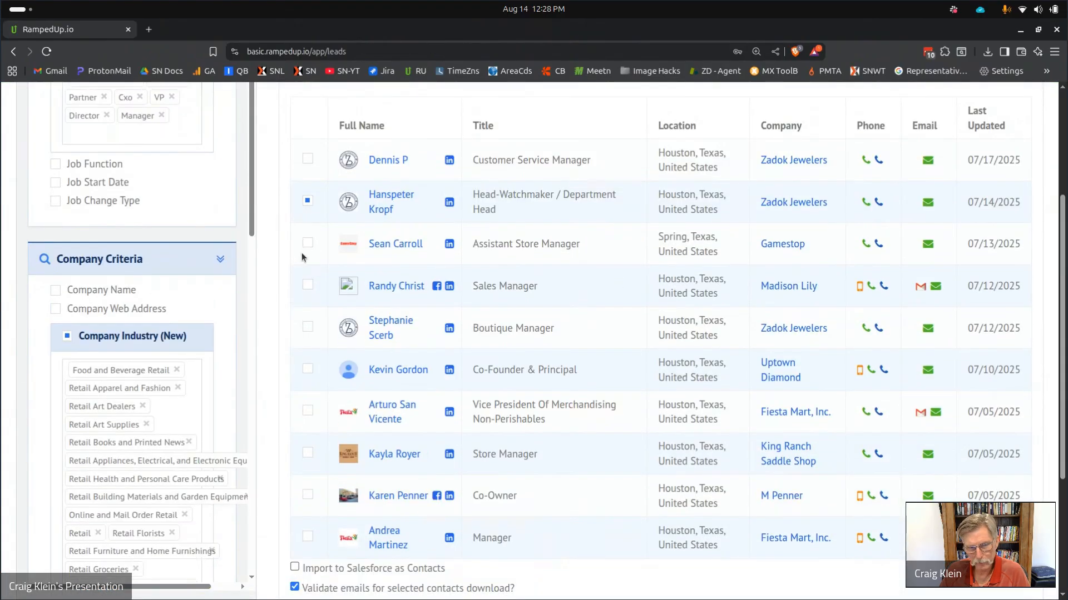
pyautogui.click(308, 327)
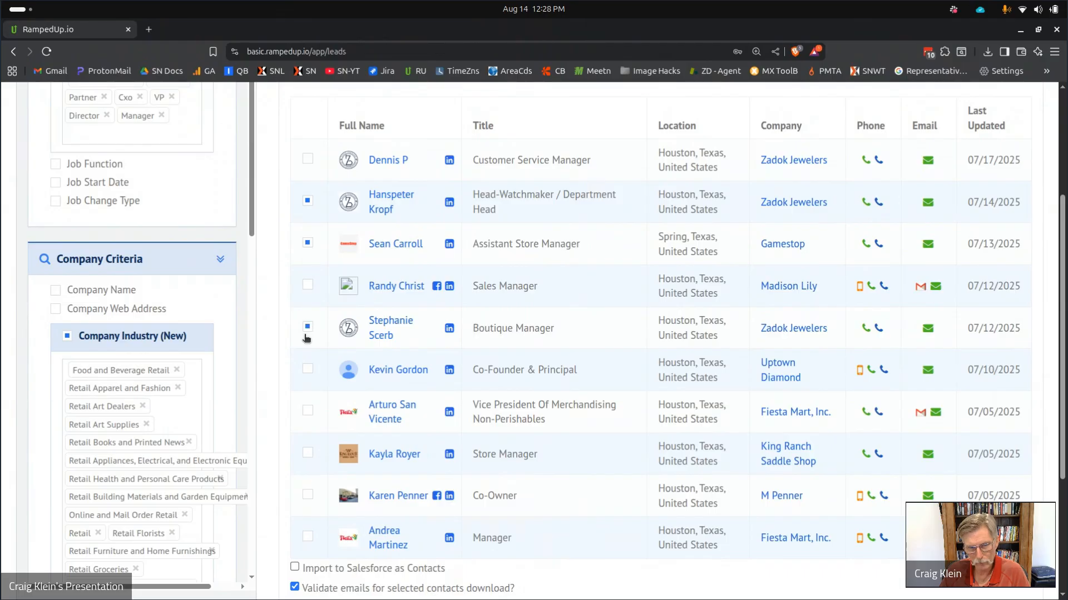
pyautogui.click(307, 410)
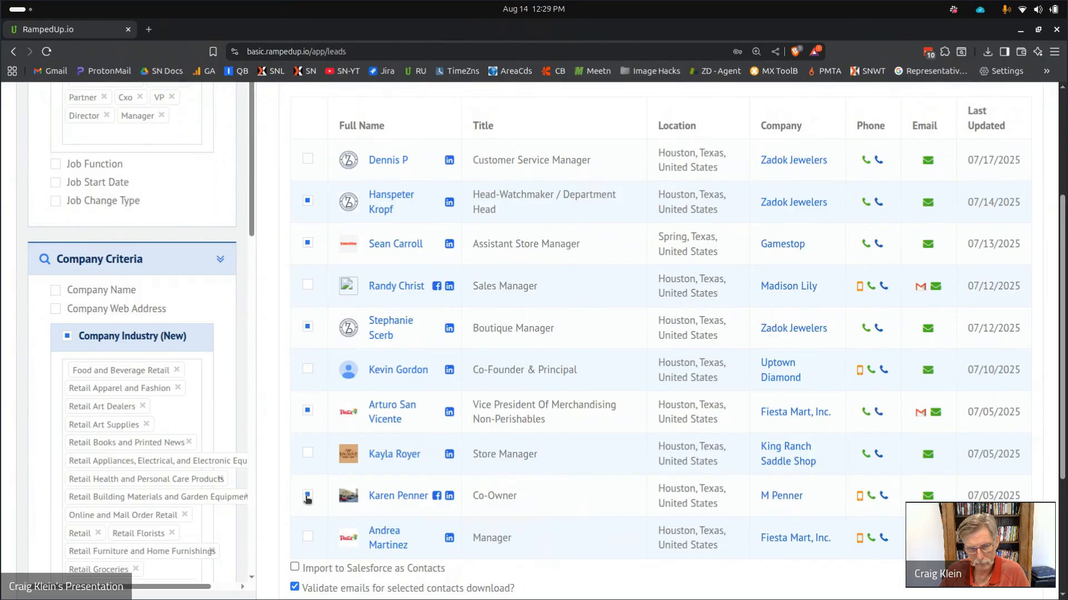
pyautogui.scroll(3, 496, 438)
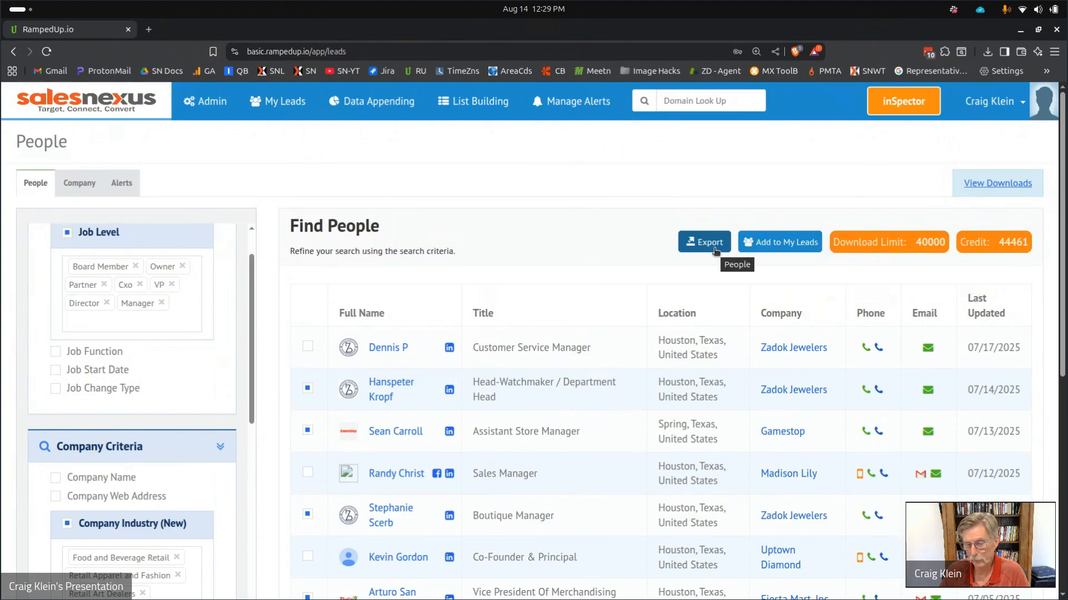
# Add the ticked leads to My Leads for 5 credits, then show the Export choices.
pyautogui.click(750, 247)
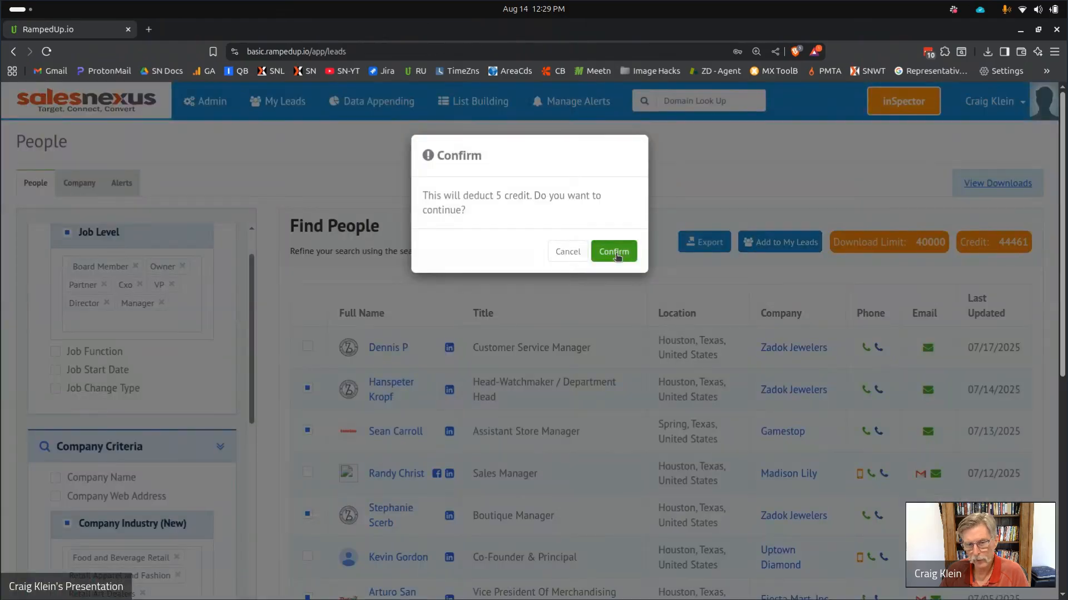
pyautogui.click(614, 253)
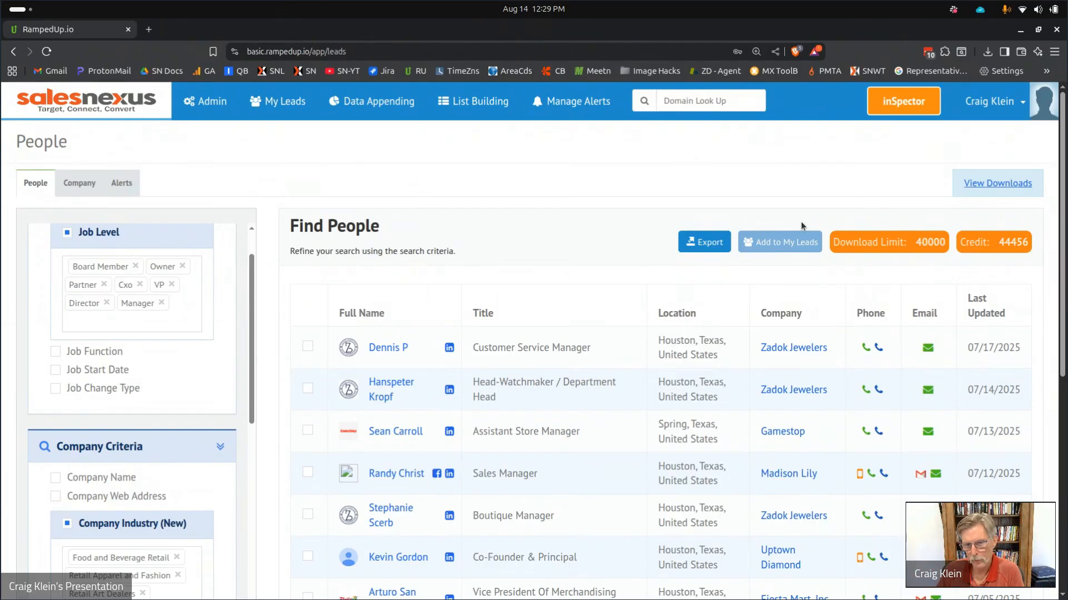
pyautogui.click(707, 246)
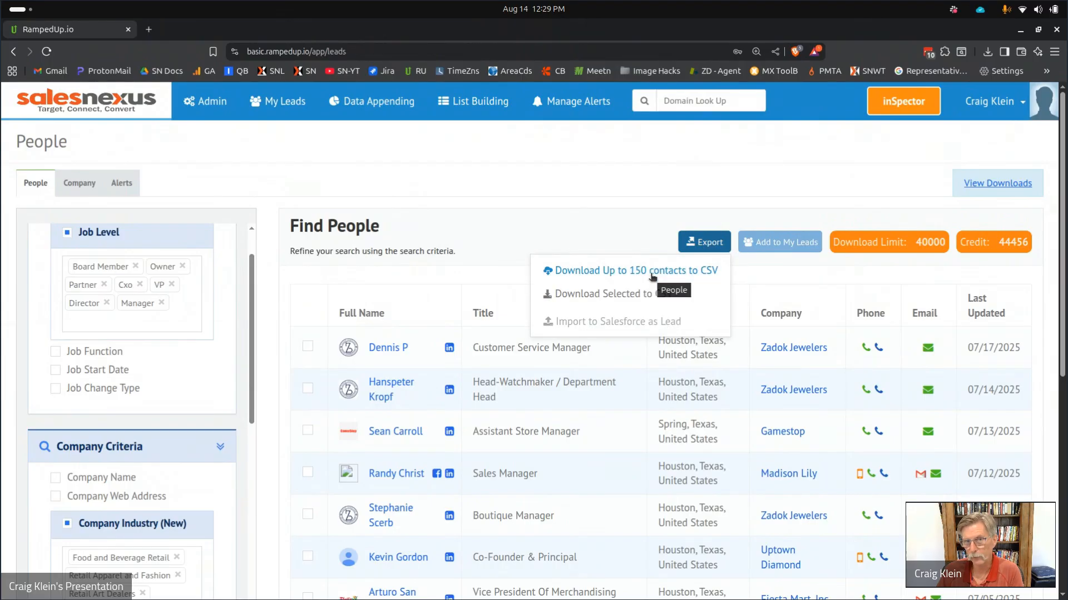
# Download and save the 'national retailers facilities contacts' CSV from the downloads list.
pyautogui.click(976, 183)
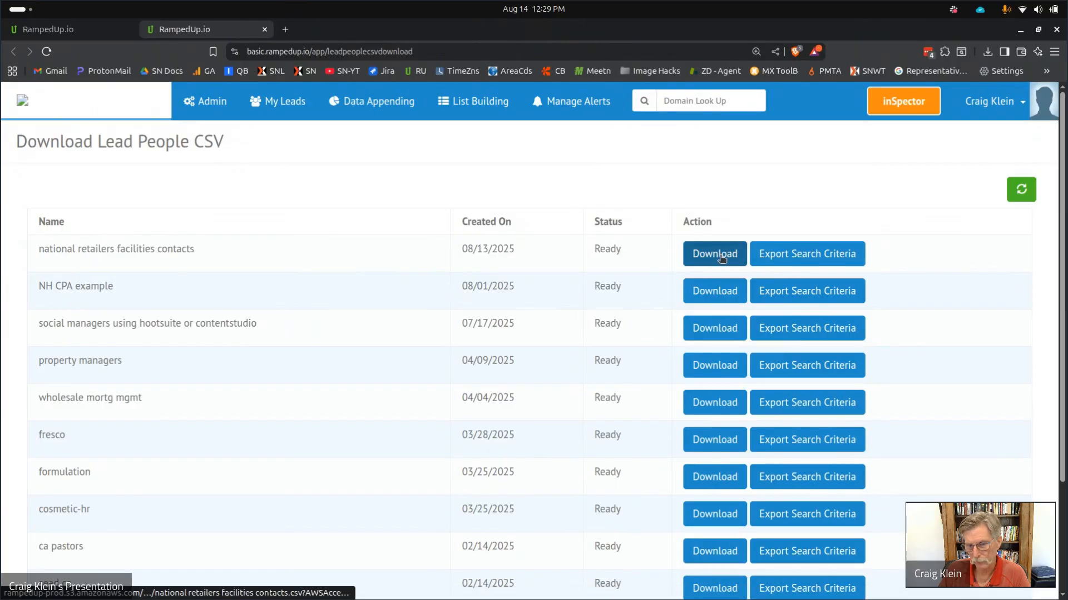
pyautogui.click(718, 257)
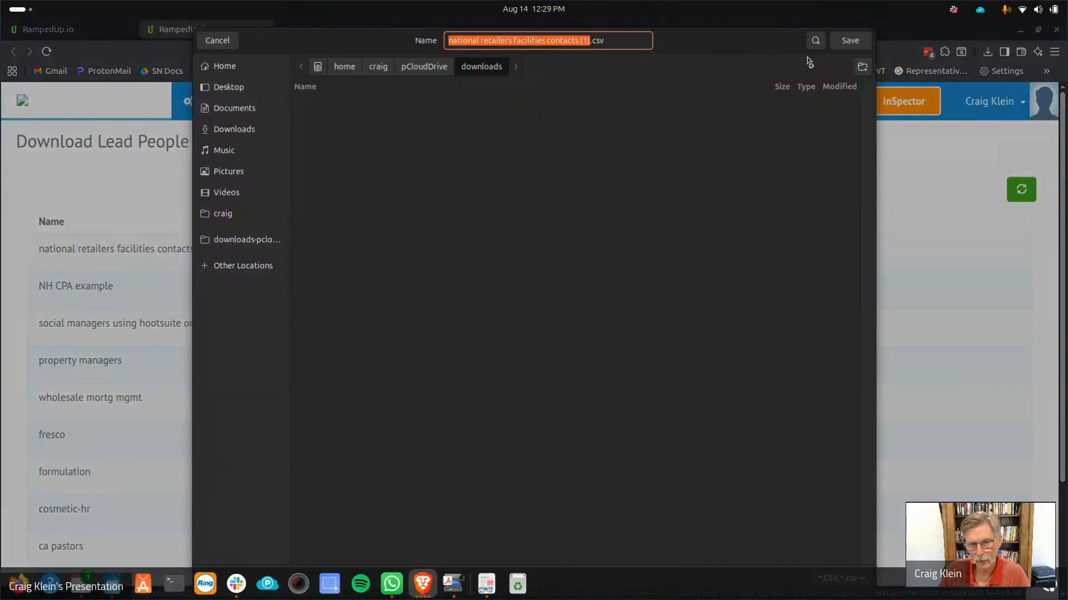
pyautogui.click(841, 45)
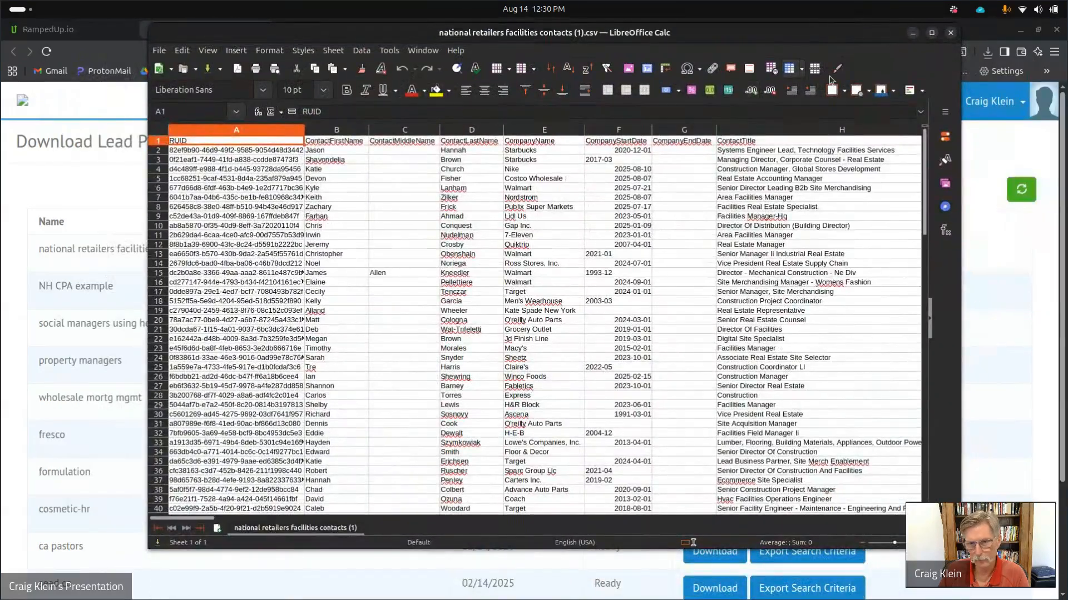
# Maximize Calc and inspect the contact email in K5 and personal emails in column M.
pyautogui.click(932, 33)
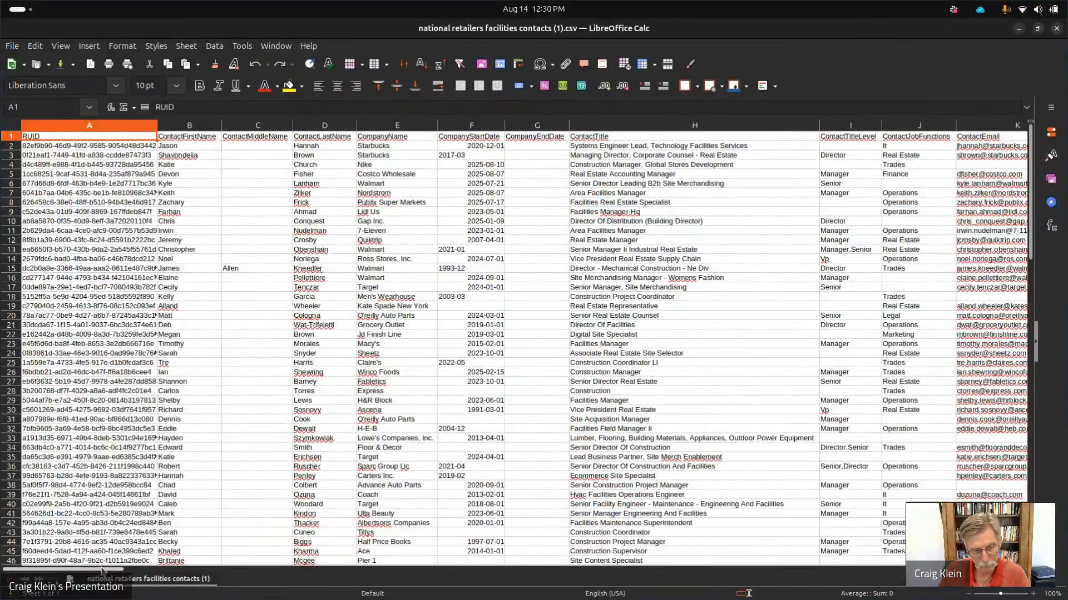
pyautogui.moveTo(102, 571); pyautogui.dragTo(181, 574)
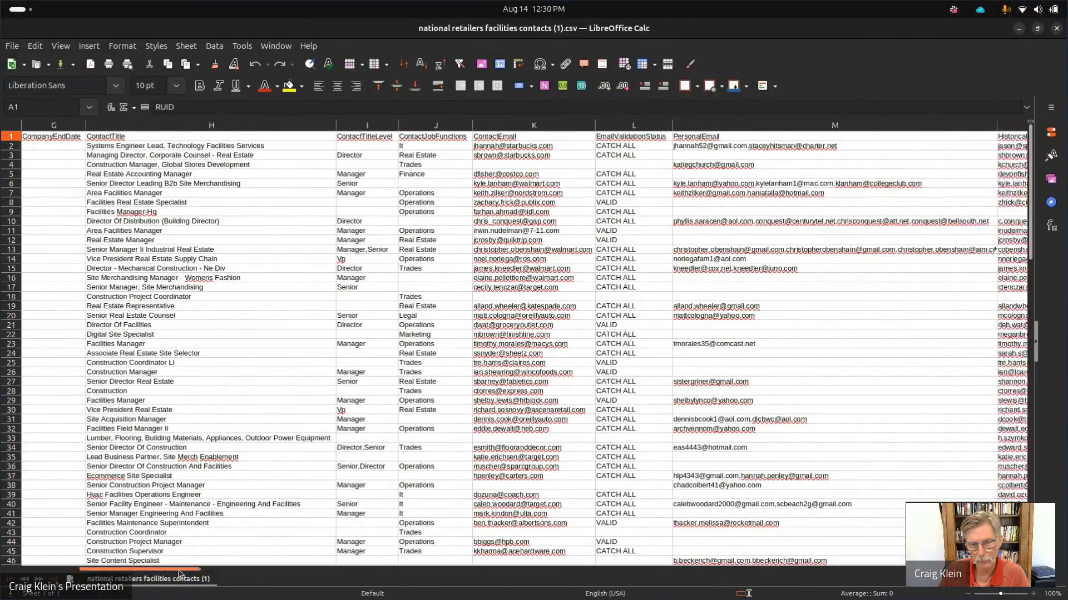
pyautogui.click(521, 174)
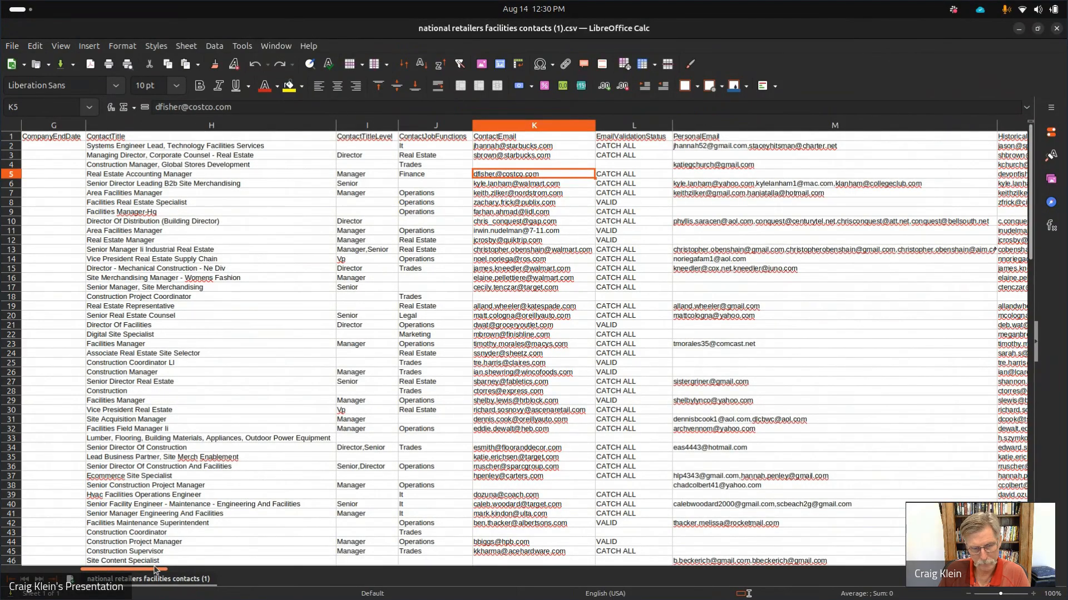
pyautogui.moveTo(146, 569); pyautogui.dragTo(188, 568)
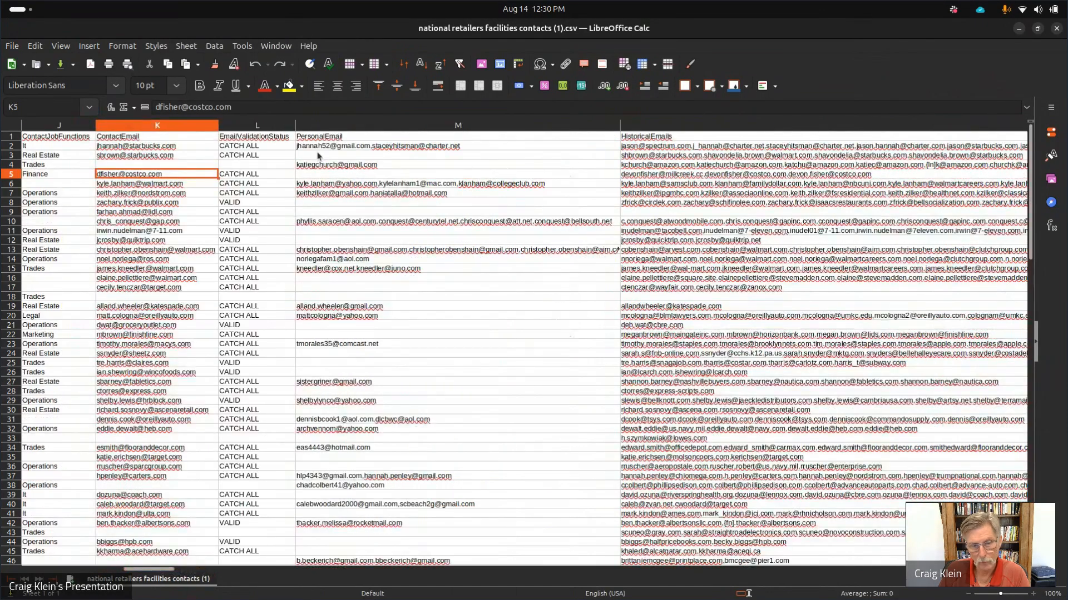
pyautogui.click(335, 250)
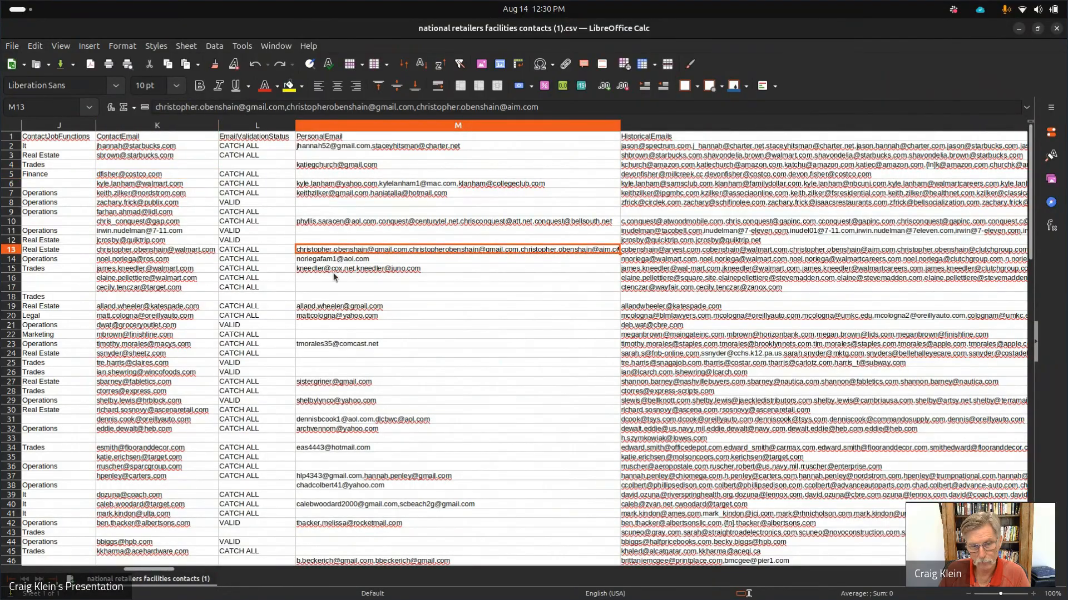
pyautogui.click(436, 276)
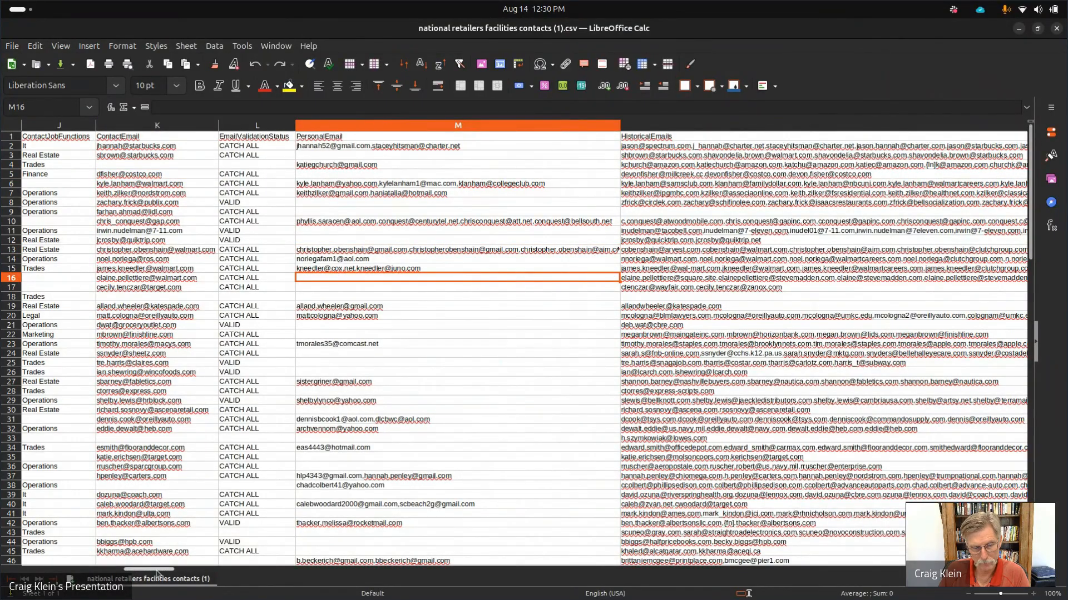
pyautogui.moveTo(173, 570); pyautogui.dragTo(262, 580)
# Compare the appended skills lists in cells X12 through X14.
pyautogui.click(439, 240)
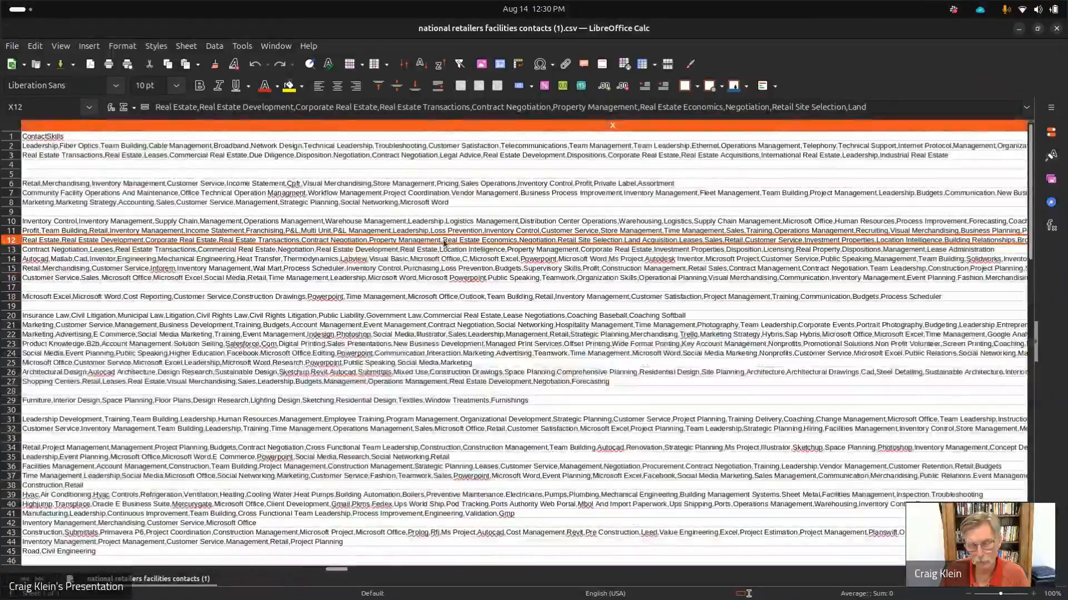
pyautogui.click(429, 261)
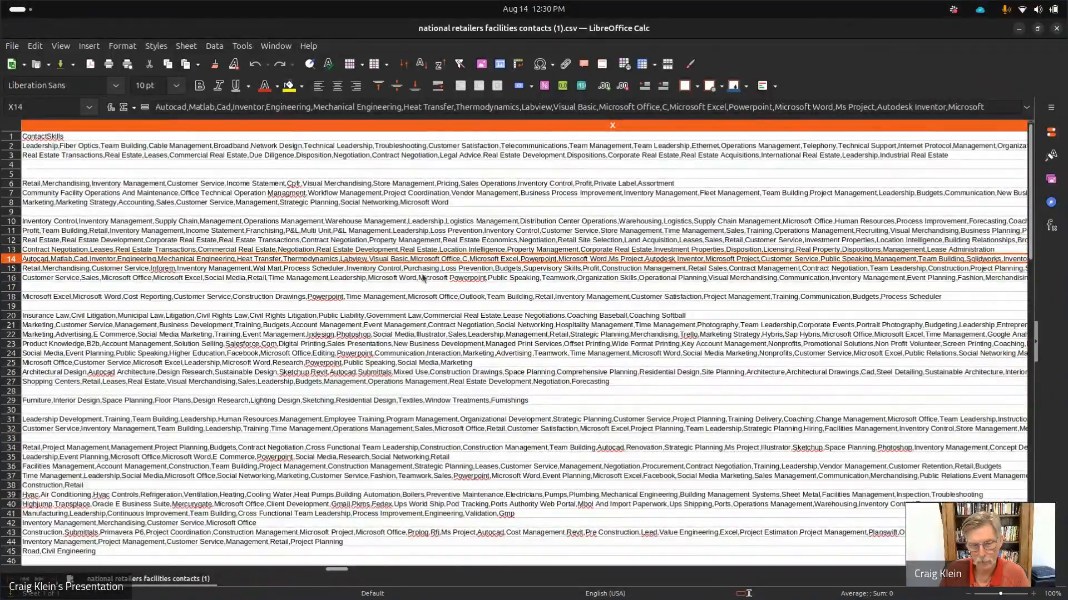
pyautogui.click(422, 278)
pyautogui.click(423, 241)
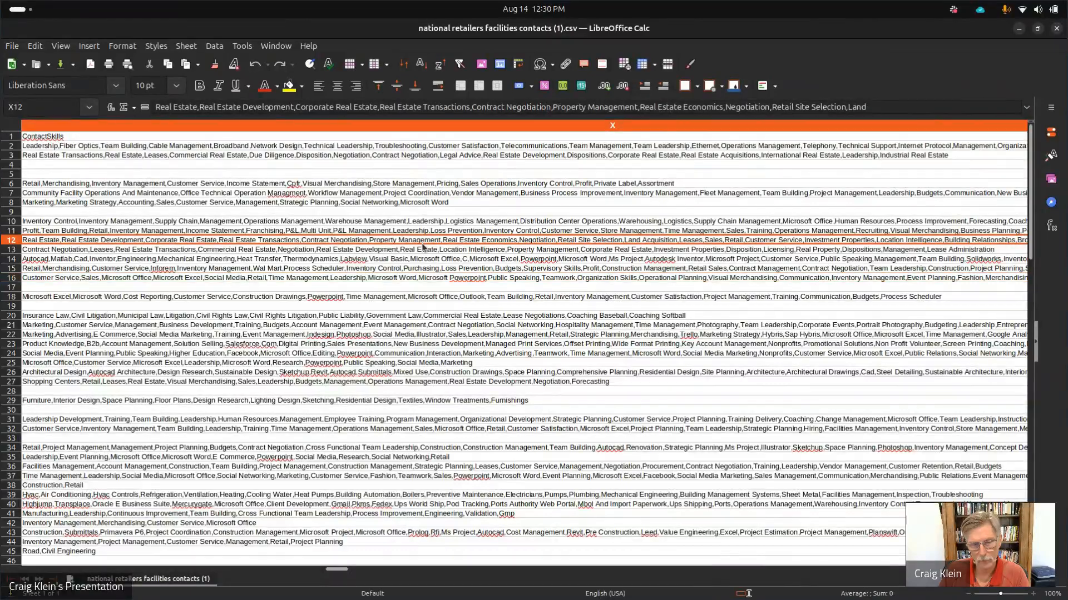
pyautogui.click(365, 250)
pyautogui.click(370, 259)
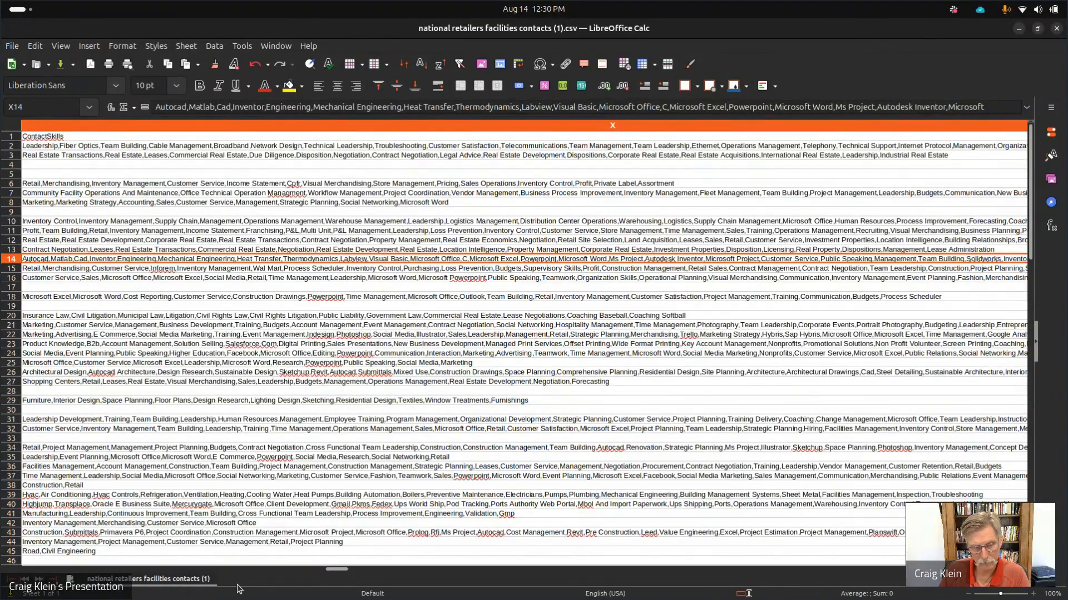
# Move along row 17 from column AA to the company specialties and primary industry columns.
pyautogui.click(454, 287)
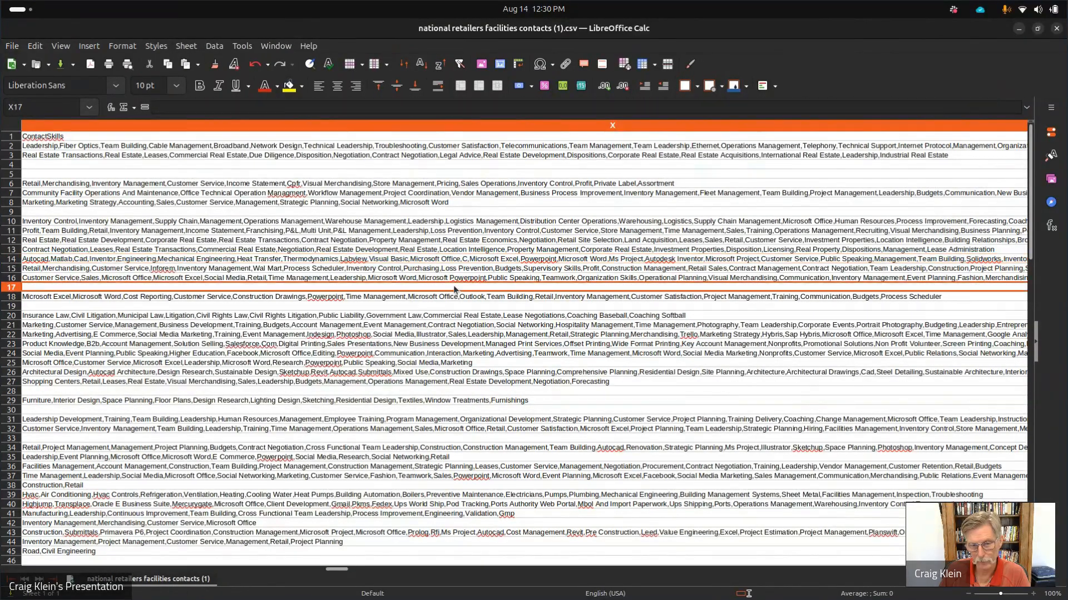
pyautogui.press('Right')
pyautogui.press('Right')
pyautogui.press('Right')
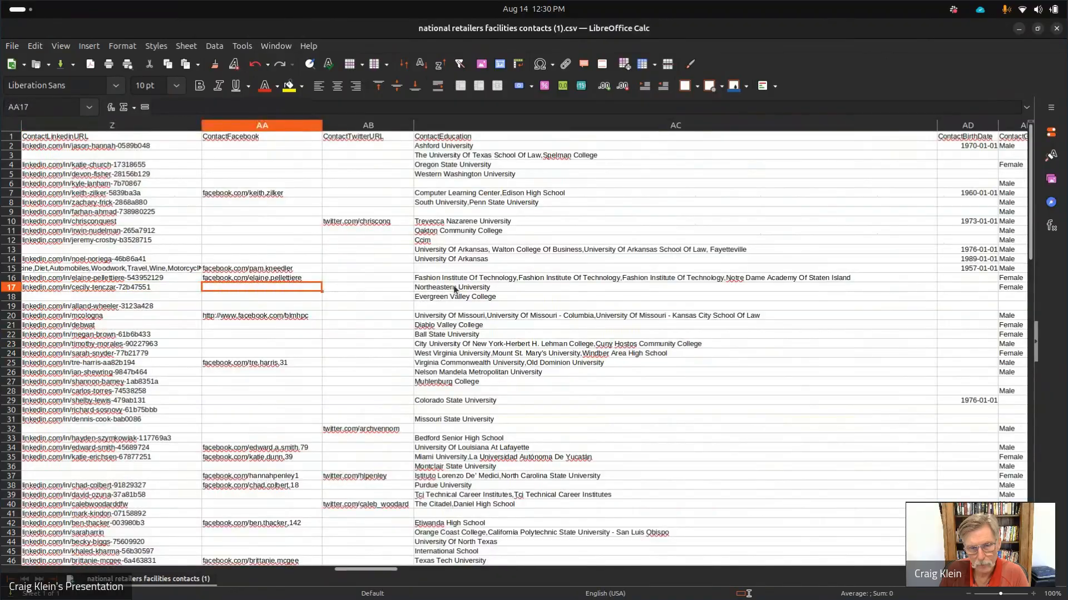
pyautogui.press('Right')
pyautogui.press('Right')
pyautogui.press('Right')
pyautogui.press('Right')
pyautogui.press('Right')
pyautogui.press('Right')
pyautogui.press('Right')
pyautogui.press('Right')
pyautogui.press('Right')
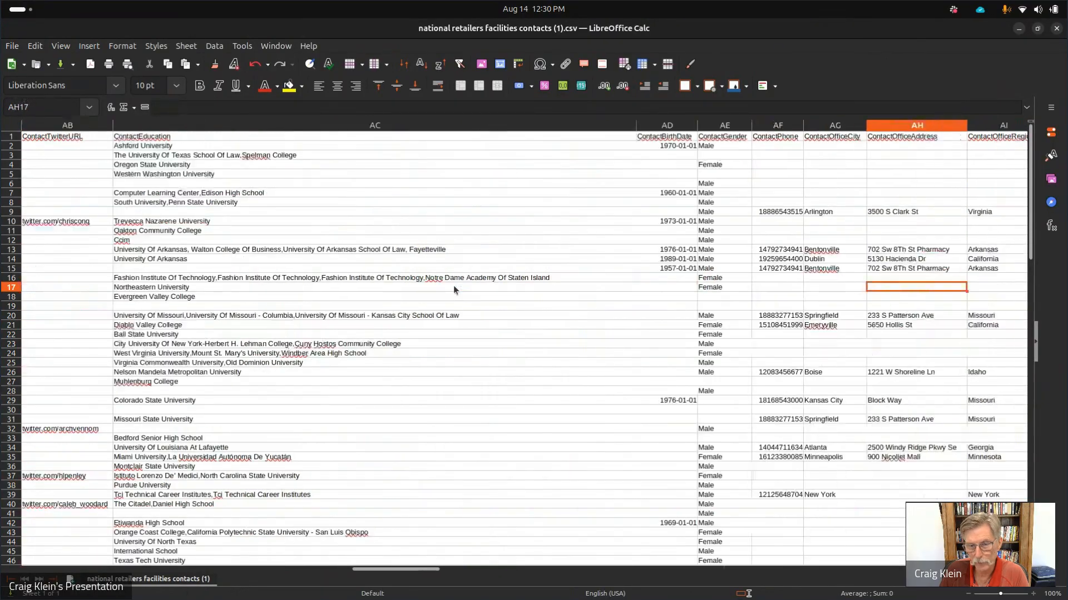
pyautogui.press('Right')
pyautogui.press('Right')
pyautogui.press('Right')
pyautogui.press('Right')
pyautogui.press('Right')
pyautogui.press('Right')
pyautogui.press('Right')
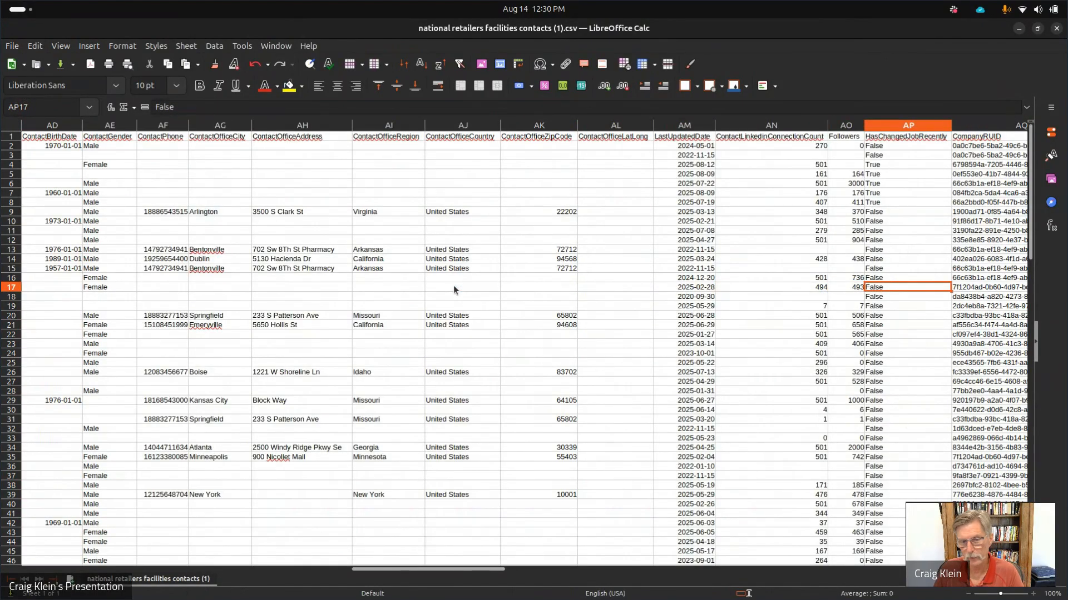
pyautogui.press('Right')
pyautogui.press('Right')
pyautogui.press('Right')
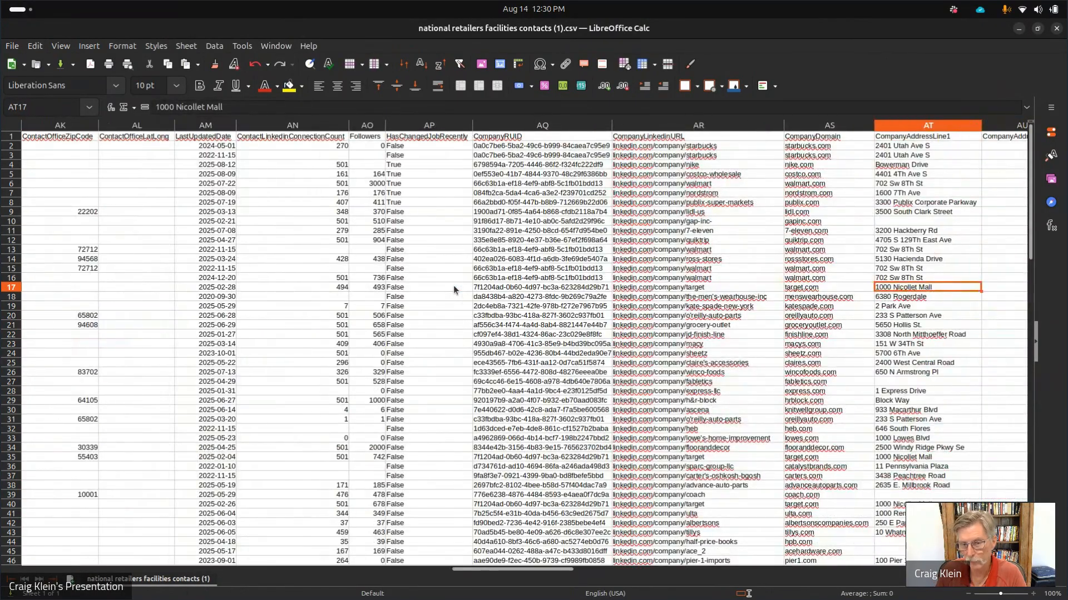
pyautogui.press('Right')
pyautogui.press('Right')
pyautogui.press('Right')
pyautogui.press('Right')
pyautogui.press('Right')
pyautogui.press('Right')
pyautogui.press('Right')
pyautogui.press('Right')
pyautogui.press('Right')
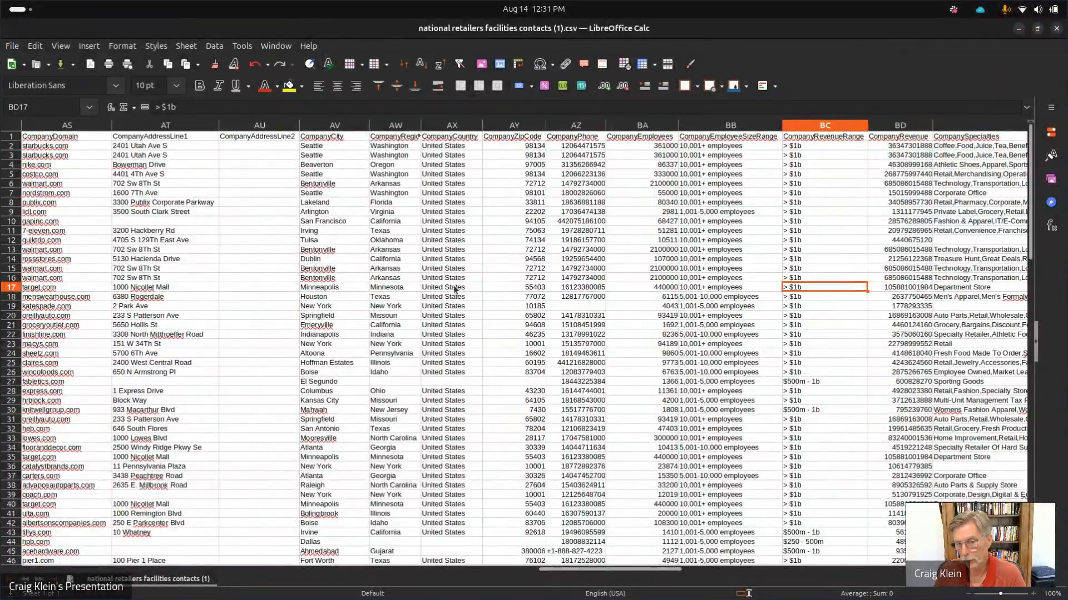
pyautogui.press('Right')
pyautogui.press('Right')
pyautogui.press('Right')
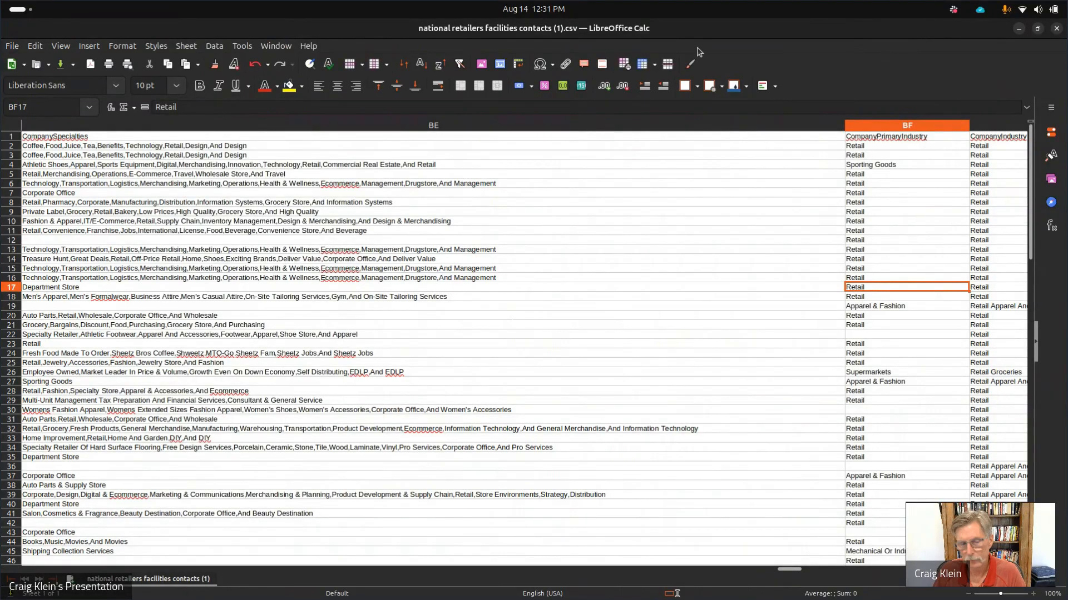
# Minimize Calc and load the a_emergency nurses-skills saved people search.
pyautogui.click(1020, 28)
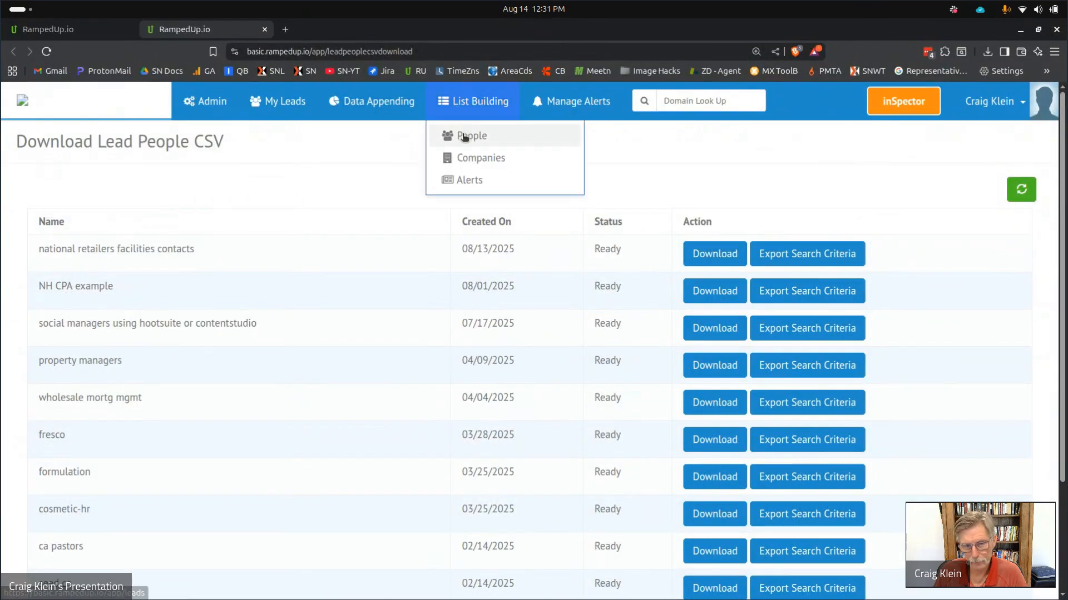
pyautogui.click(464, 137)
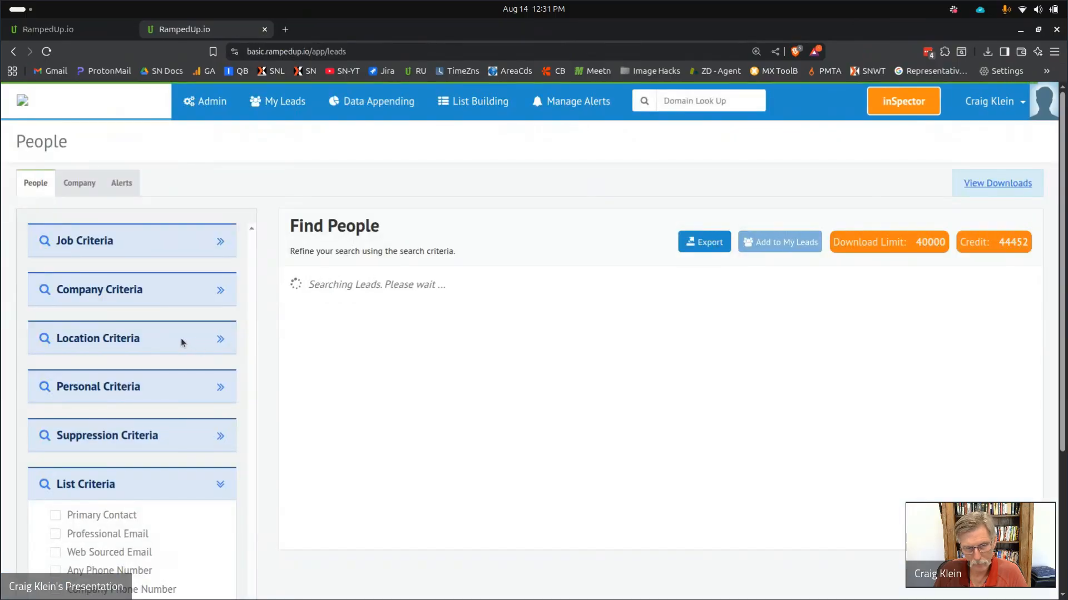
pyautogui.scroll(-4, 157, 376)
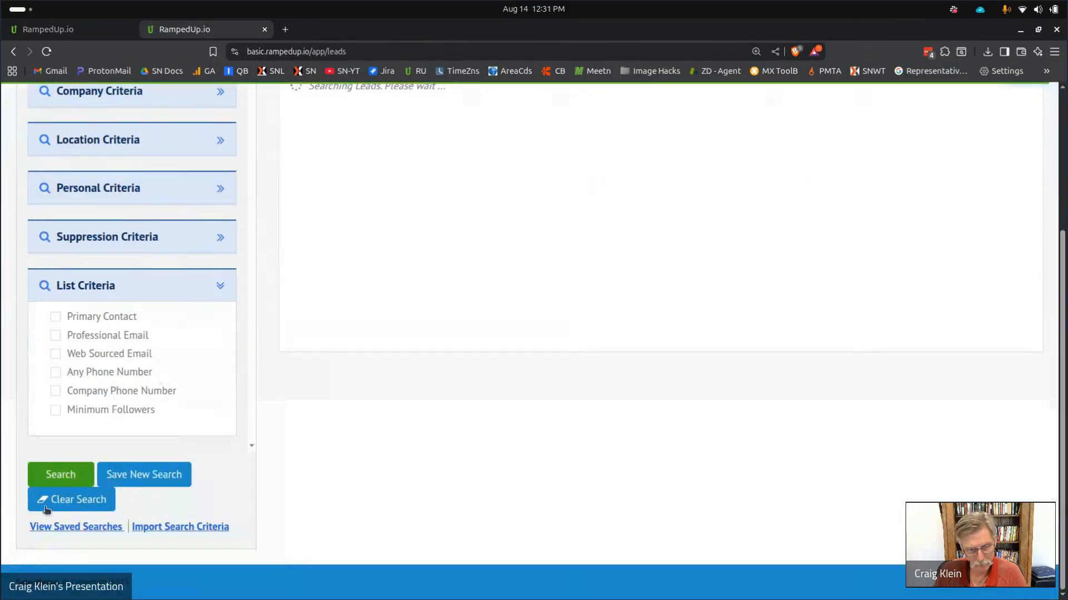
pyautogui.click(77, 529)
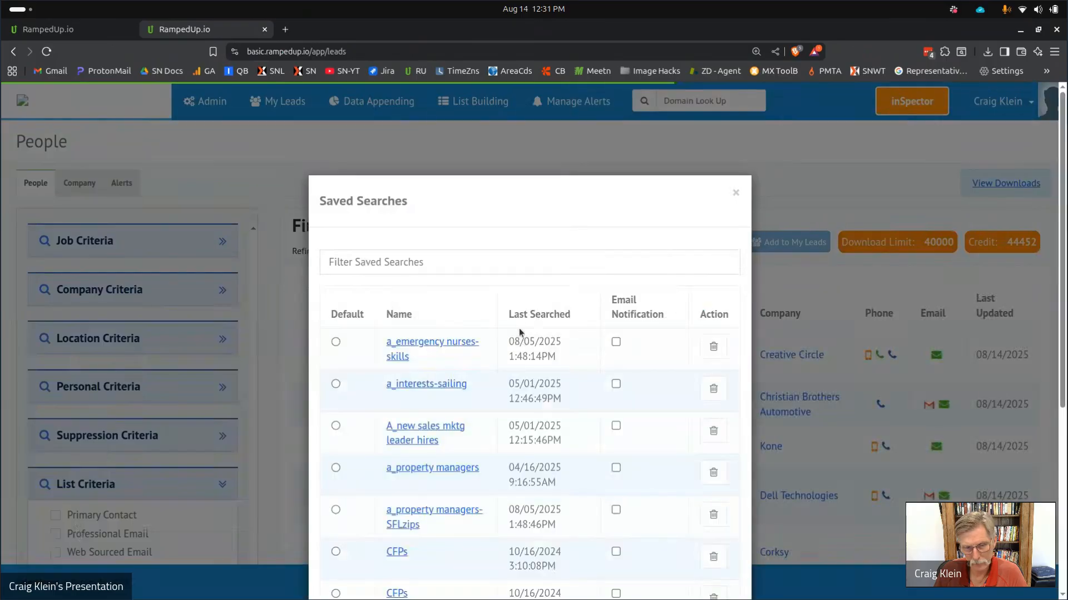
pyautogui.click(412, 343)
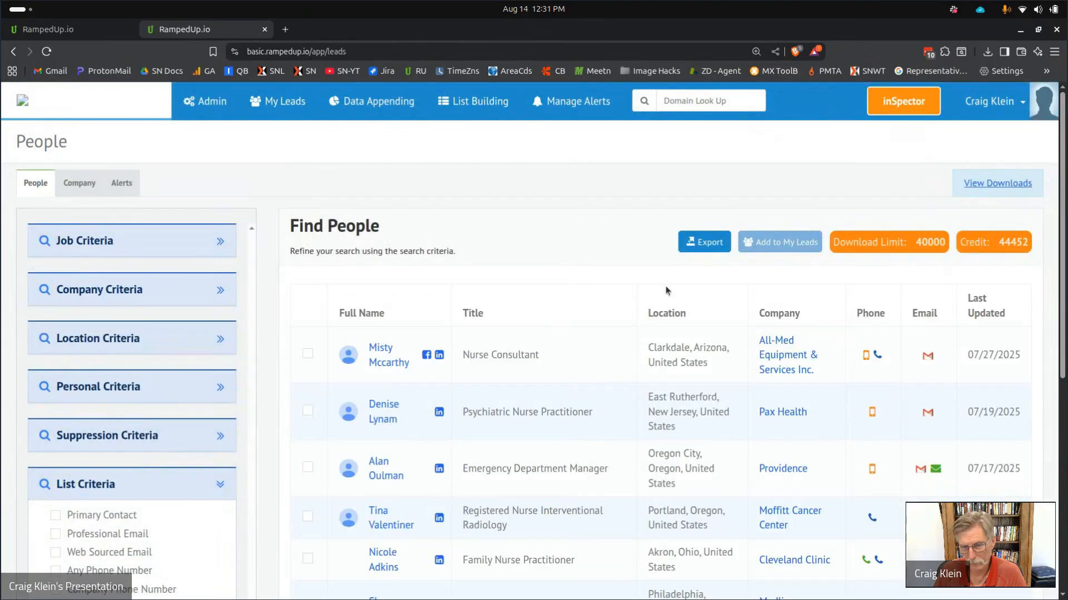
pyautogui.scroll(-2, 697, 366)
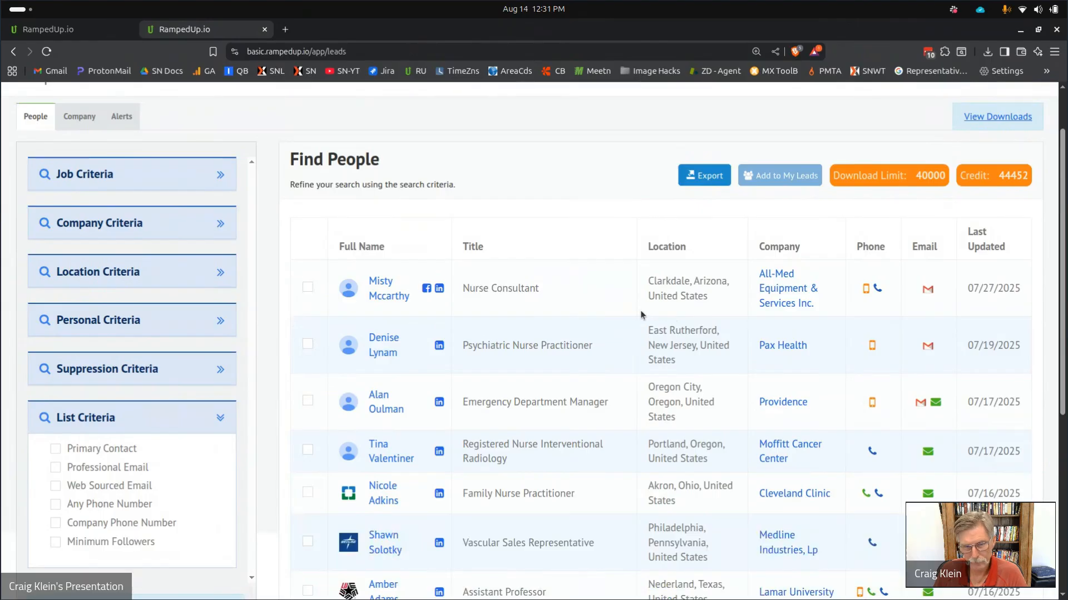
pyautogui.scroll(-2, 642, 315)
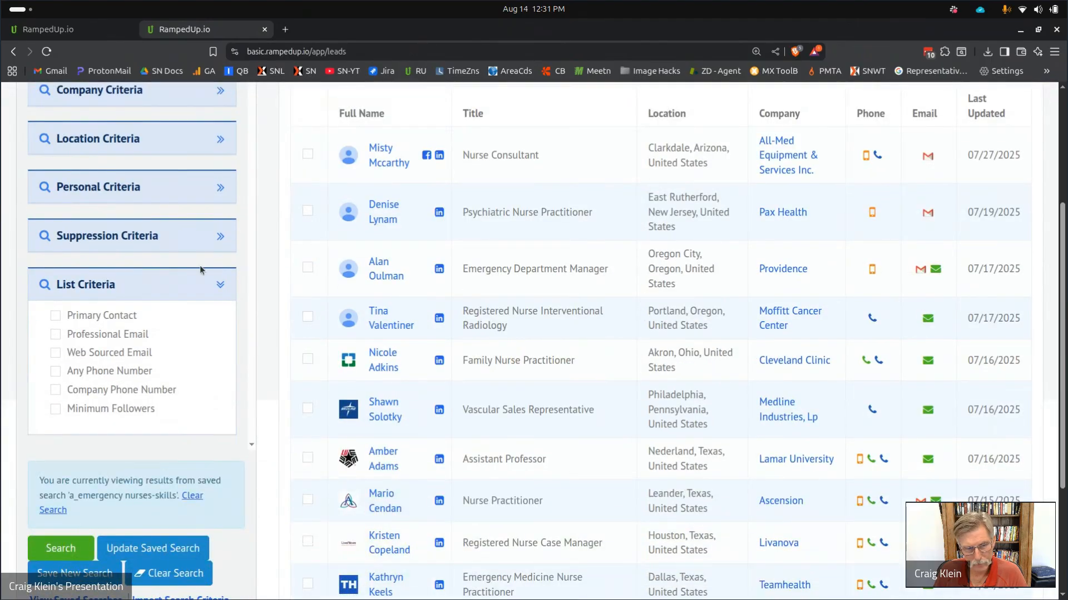
pyautogui.scroll(3, 203, 271)
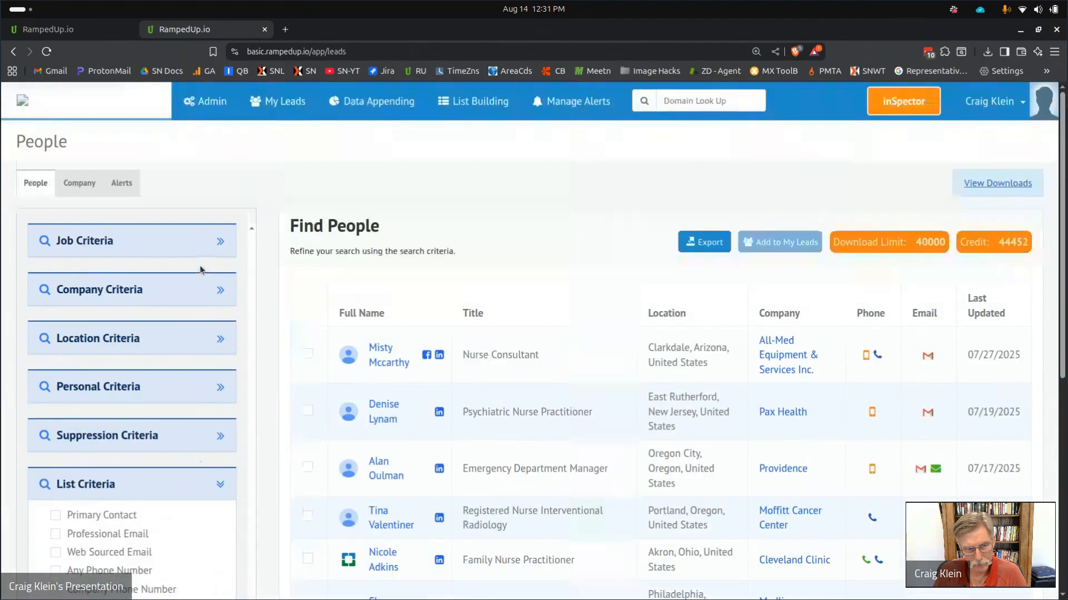
# Expand the personal, company and job criteria panels and review the 1,917 matching leads.
pyautogui.click(221, 388)
pyautogui.scroll(-2, 134, 333)
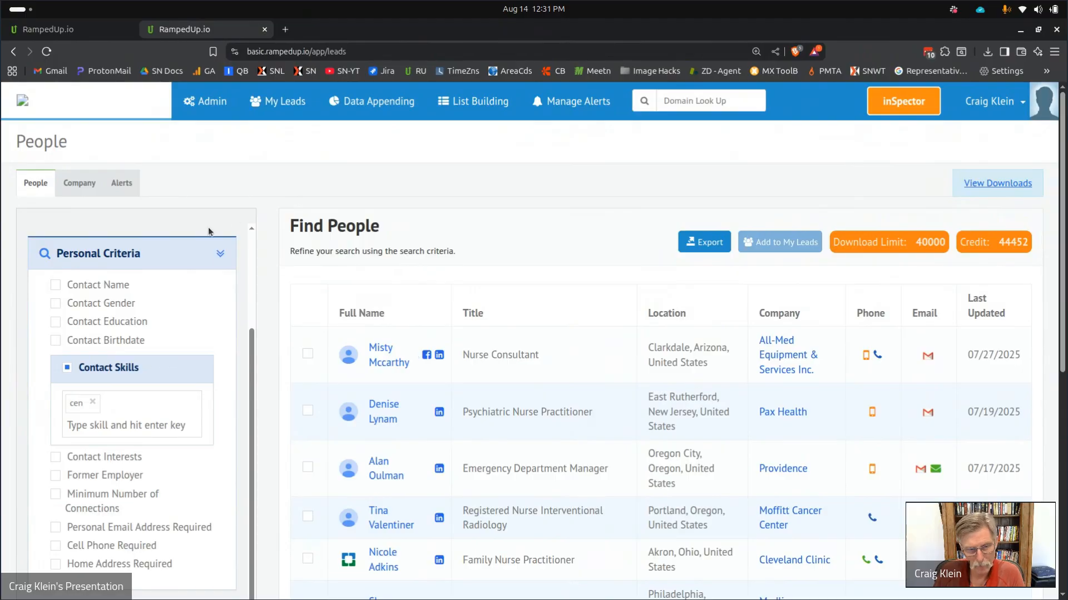
pyautogui.scroll(3, 247, 249)
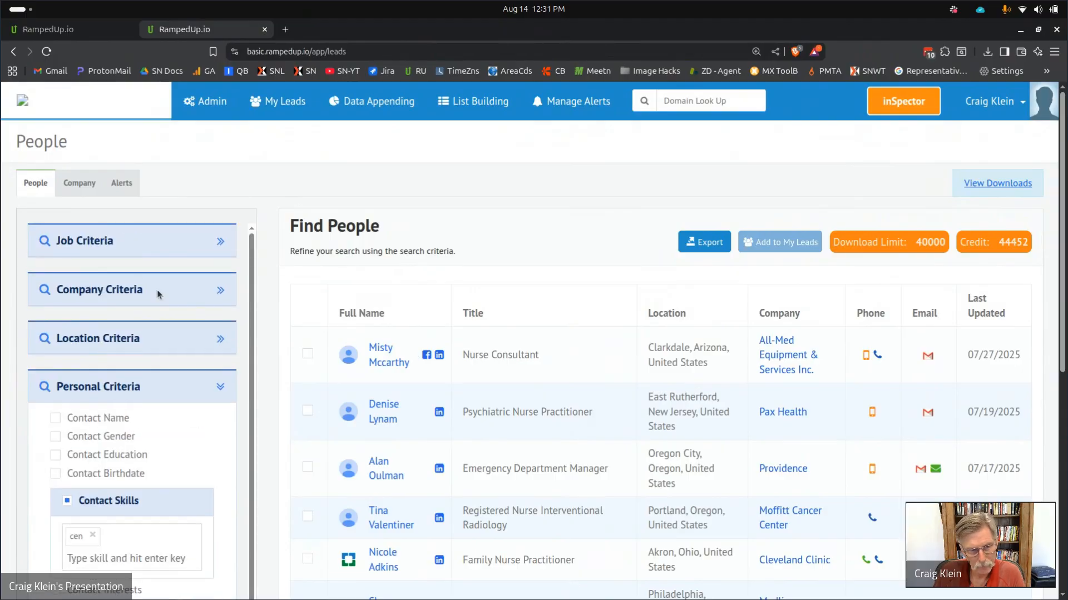
pyautogui.click(221, 290)
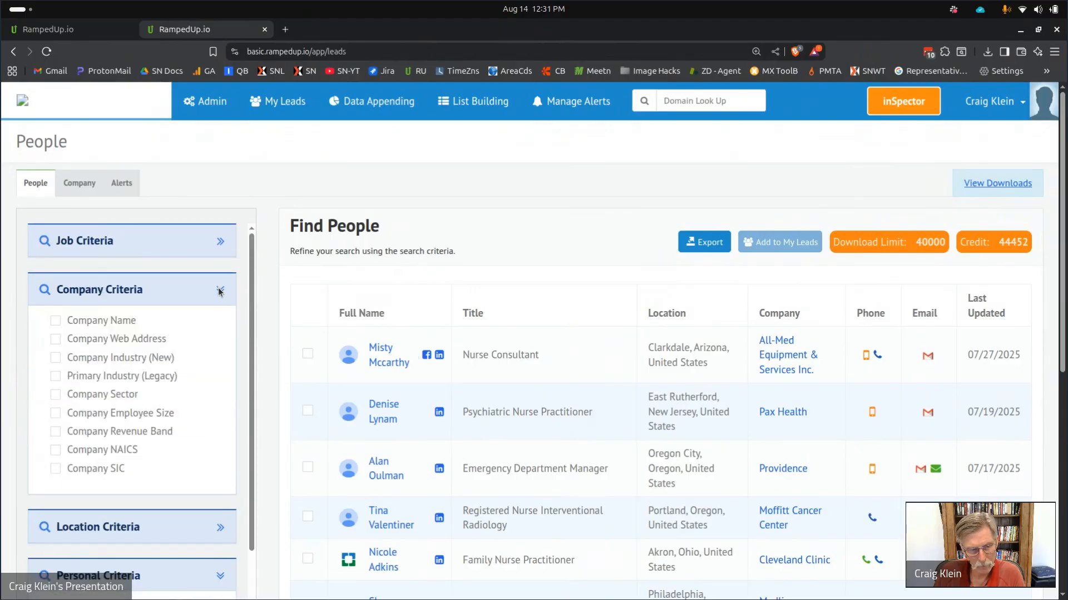
pyautogui.click(222, 247)
pyautogui.scroll(-1, 205, 317)
pyautogui.scroll(-6, 206, 333)
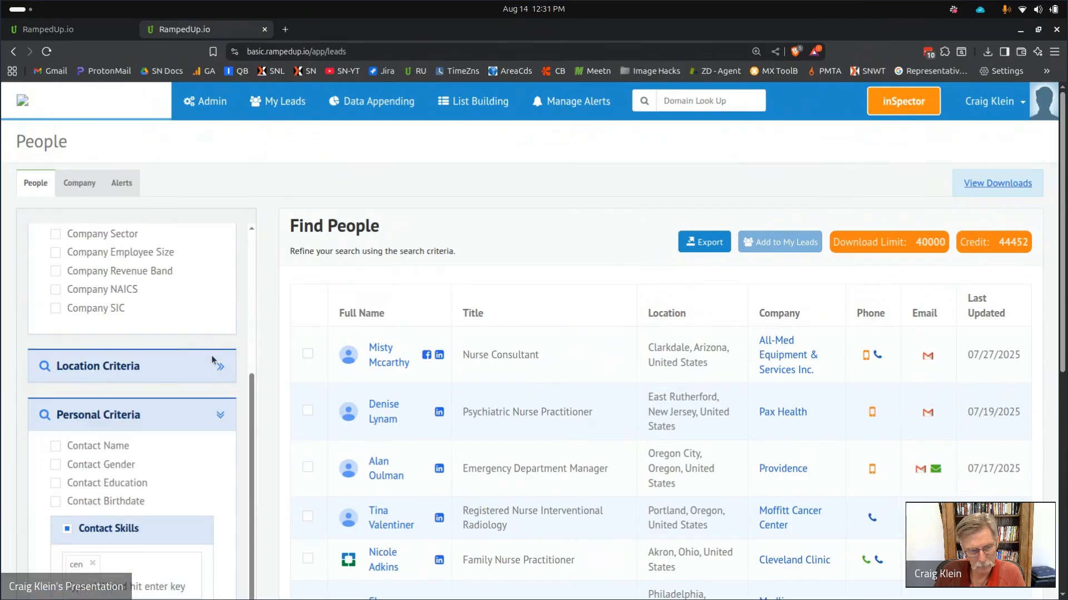
pyautogui.scroll(5, 205, 269)
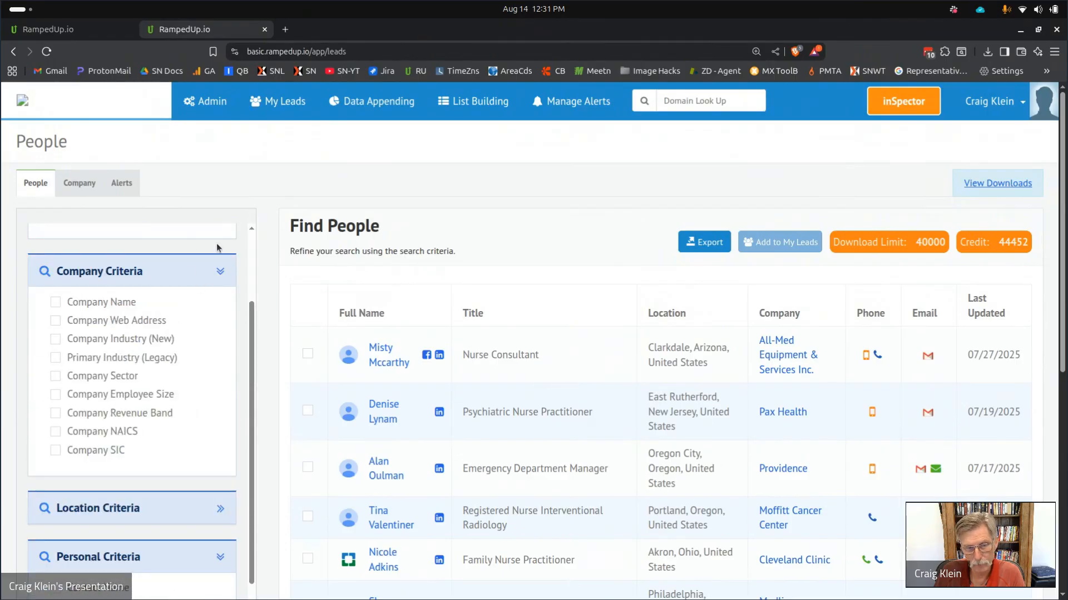
pyautogui.scroll(3, 204, 274)
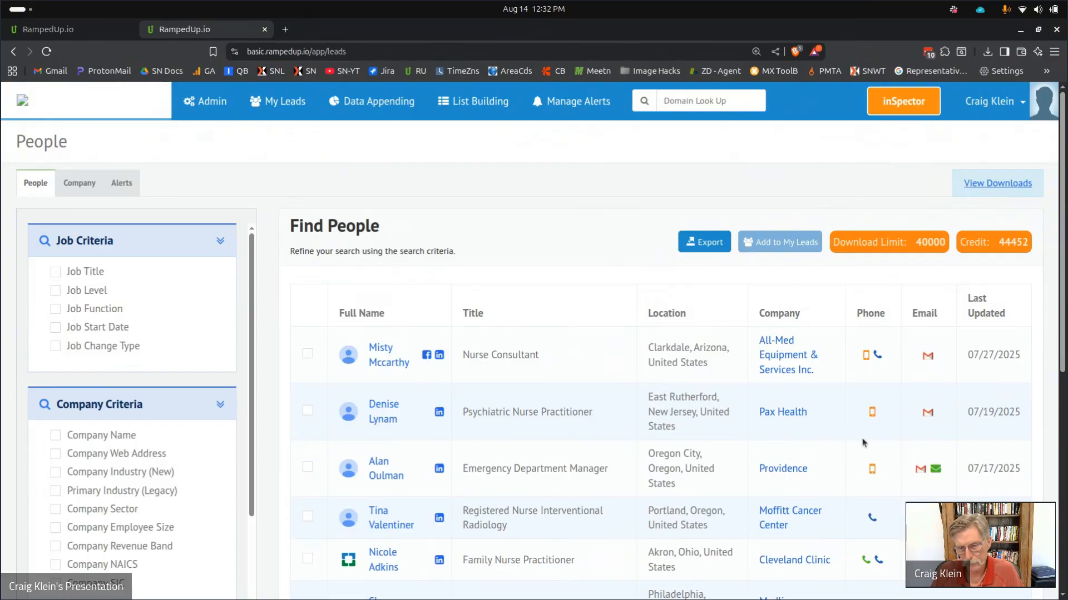
pyautogui.scroll(-3, 802, 433)
pyautogui.scroll(-3, 799, 426)
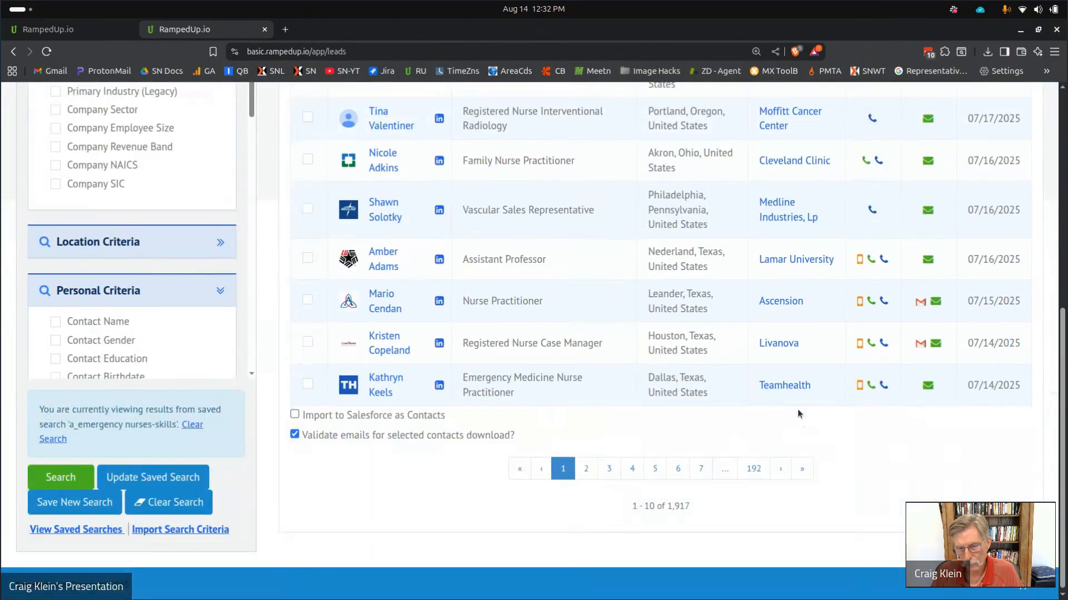
pyautogui.scroll(4, 790, 363)
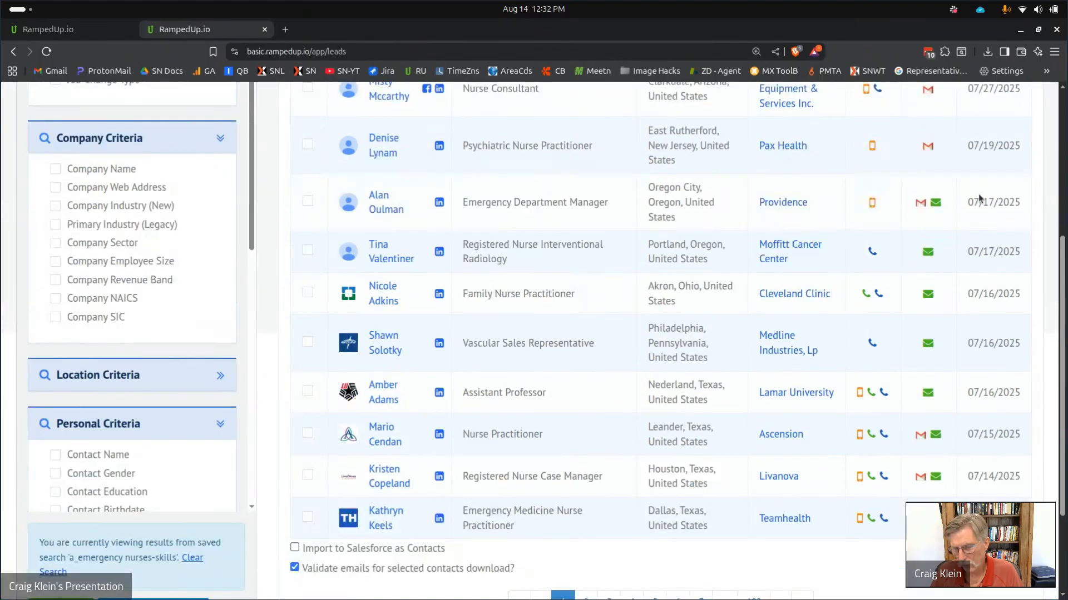
pyautogui.scroll(1, 980, 203)
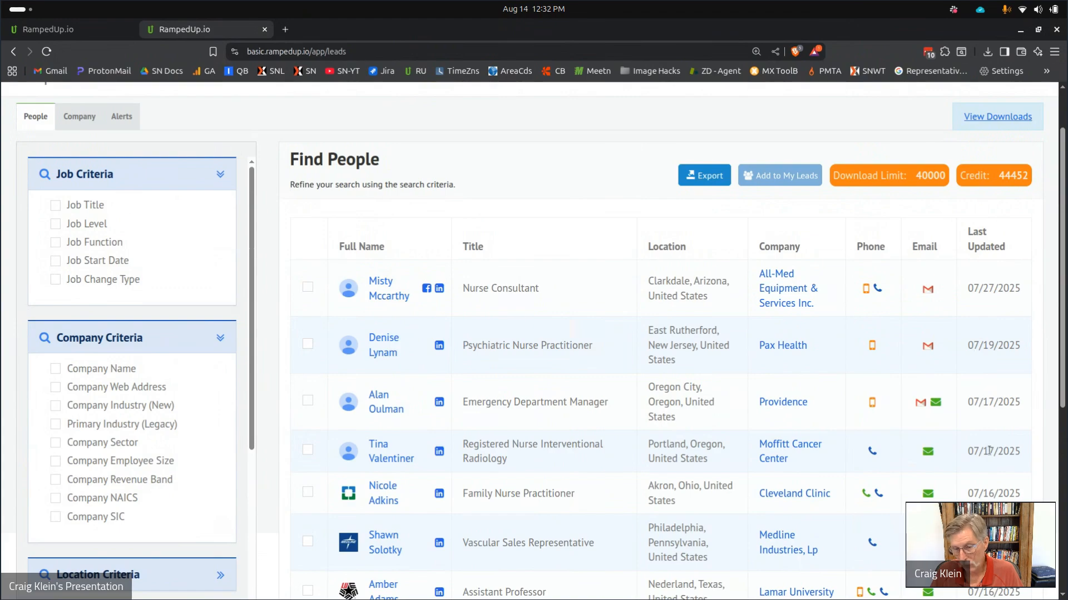
pyautogui.scroll(-1, 990, 458)
pyautogui.scroll(-4, 990, 460)
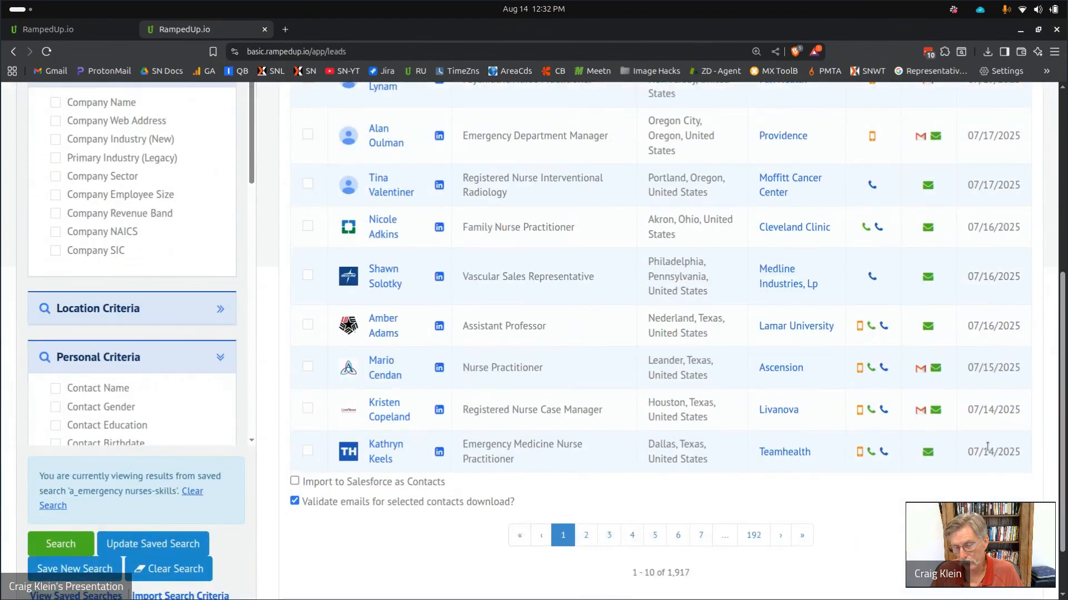
pyautogui.scroll(5, 988, 448)
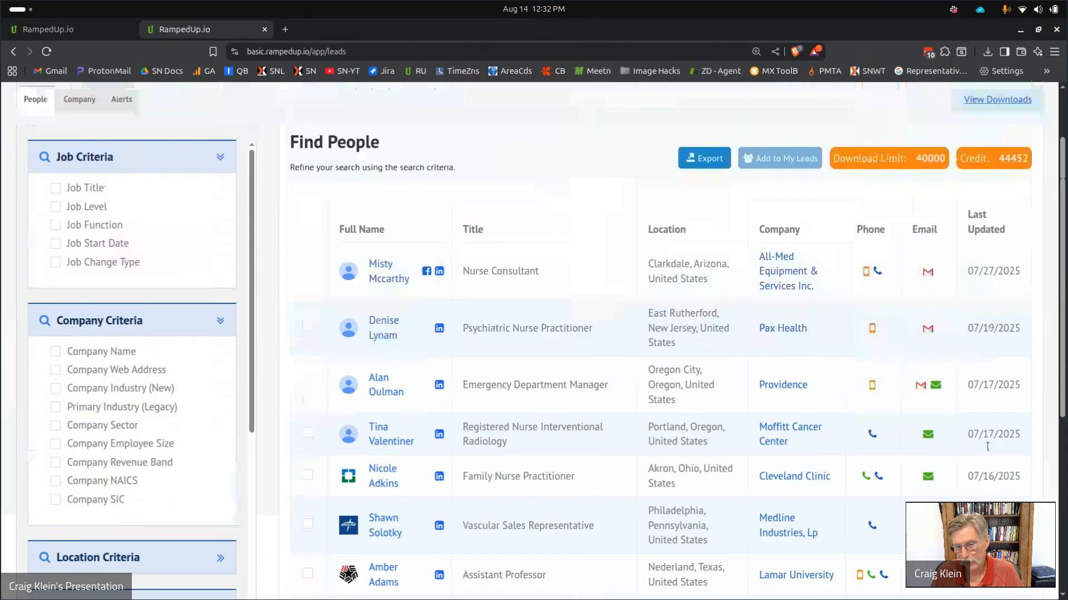
pyautogui.scroll(1, 987, 447)
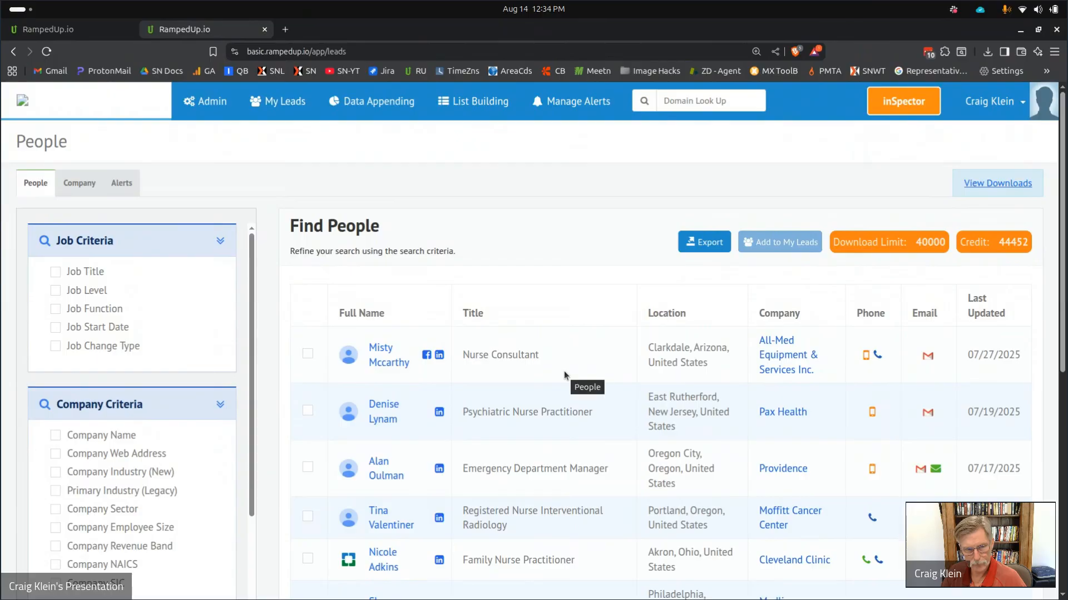
# Show the Saved Searches list with a_emergency nurses-skills, a_interests-sailing and a_property managers.
pyautogui.scroll(-3, 565, 352)
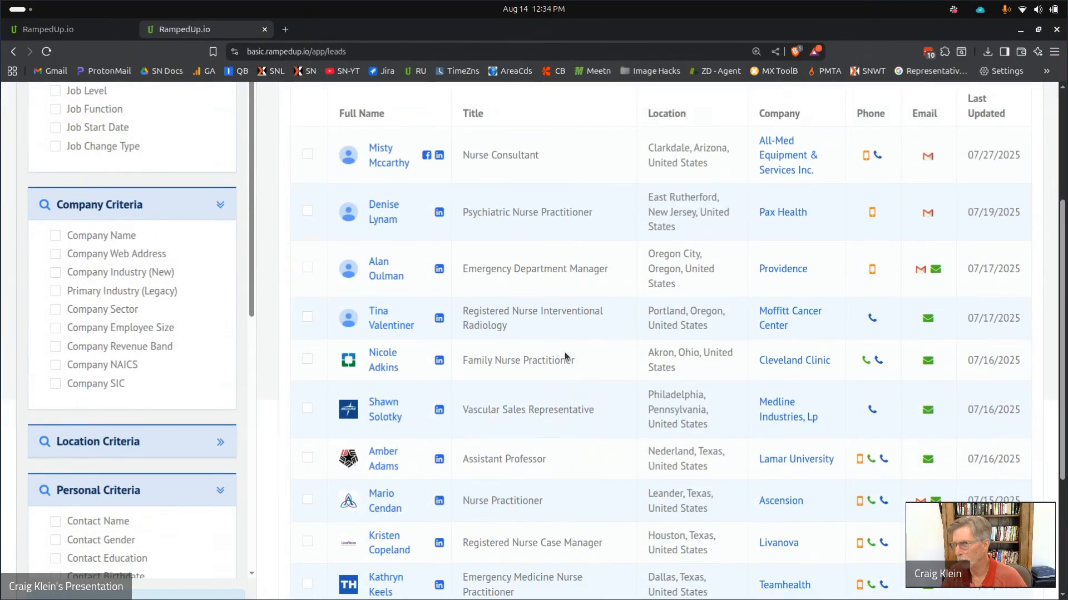
pyautogui.moveTo(500, 599)
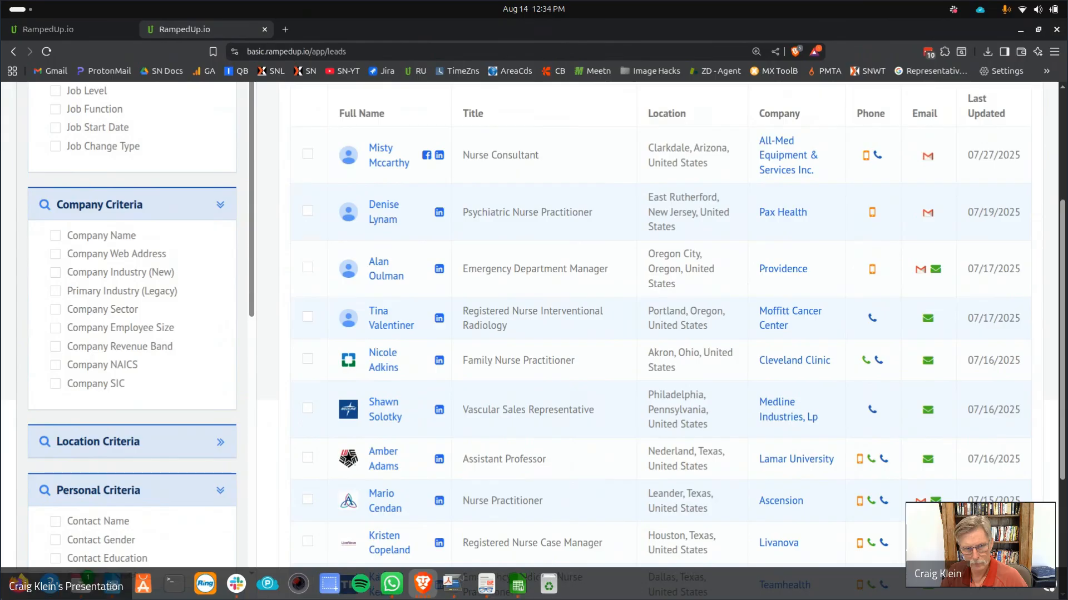
pyautogui.scroll(3, 896, 134)
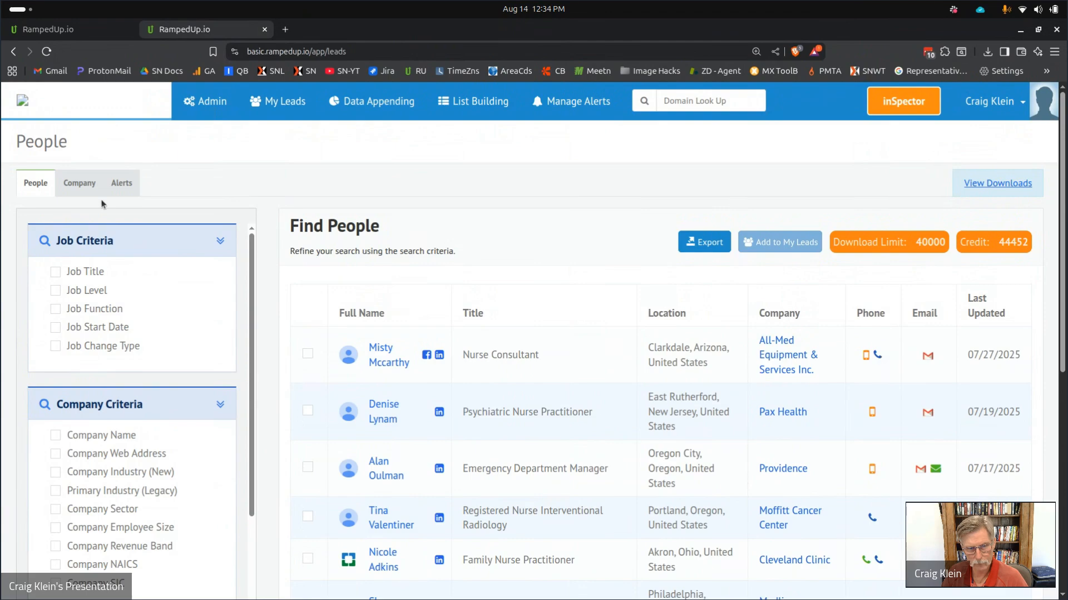
pyautogui.scroll(-10, 134, 345)
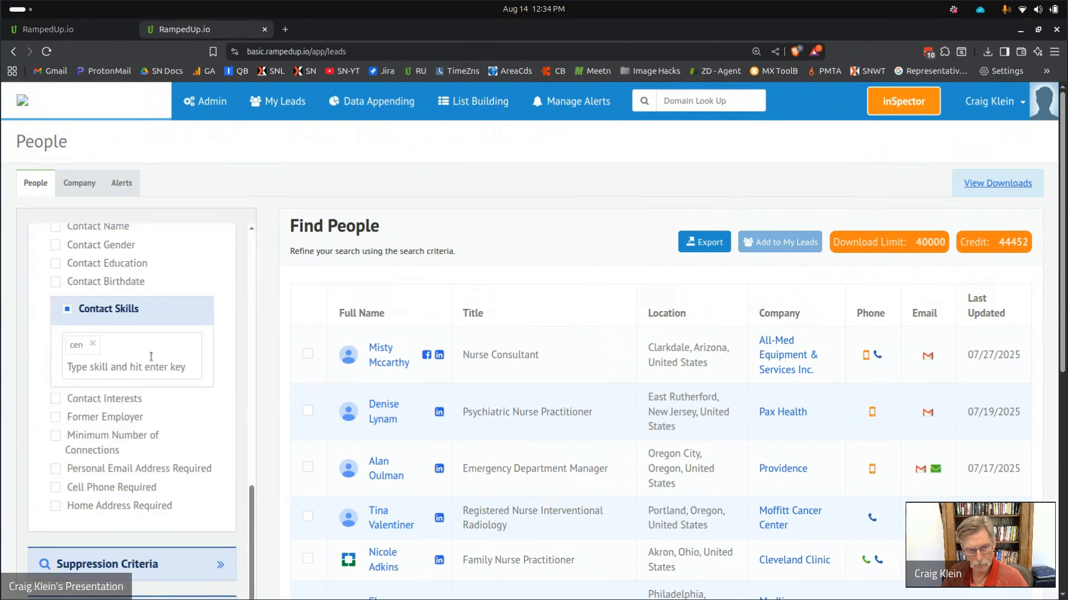
pyautogui.scroll(-5, 159, 374)
pyautogui.click(50, 527)
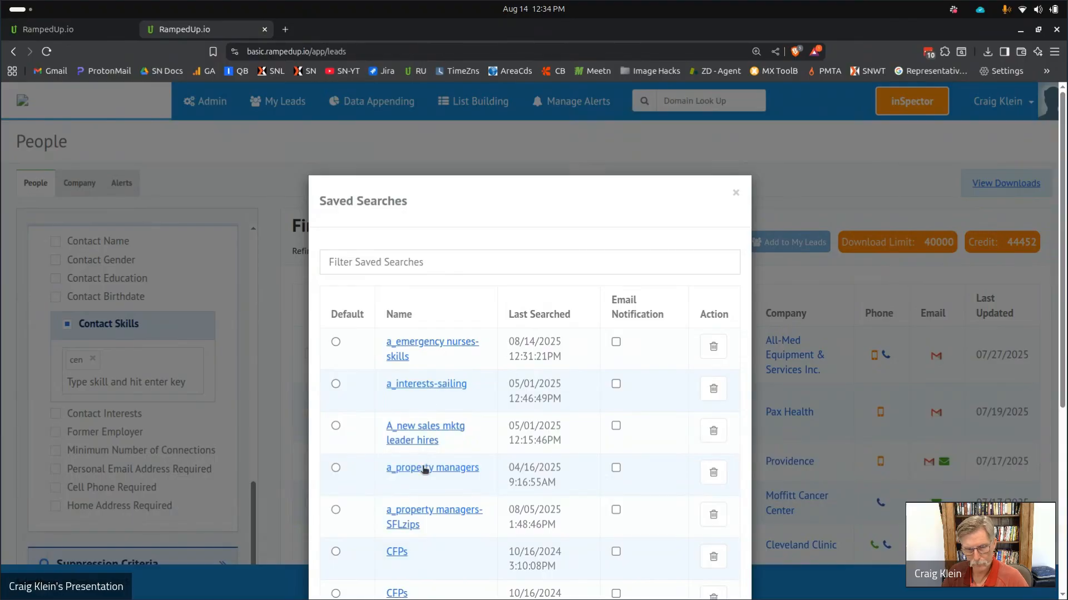
# Load the a_property managers saved search and scroll through its 129 results.
pyautogui.click(428, 468)
pyautogui.scroll(-3, 569, 327)
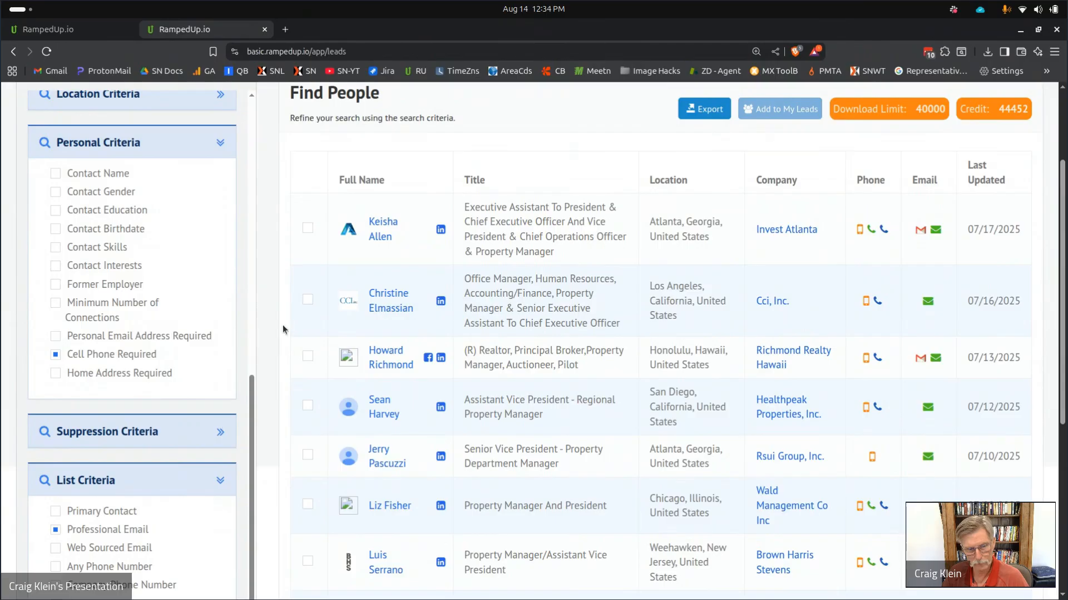
pyautogui.moveTo(251, 499); pyautogui.dragTo(229, 192)
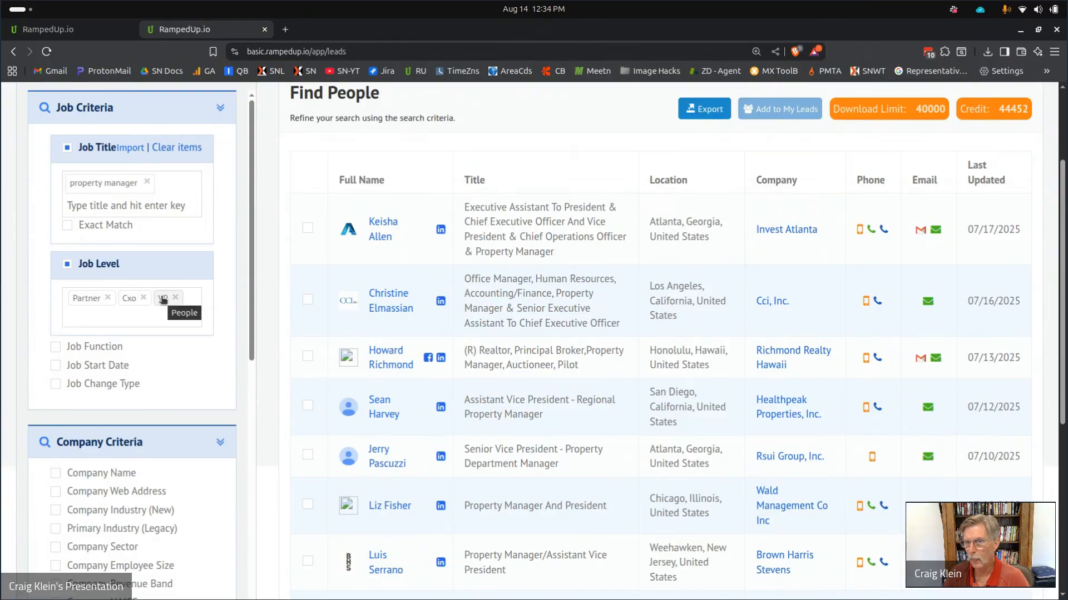
pyautogui.scroll(-4, 162, 335)
pyautogui.scroll(-5, 188, 345)
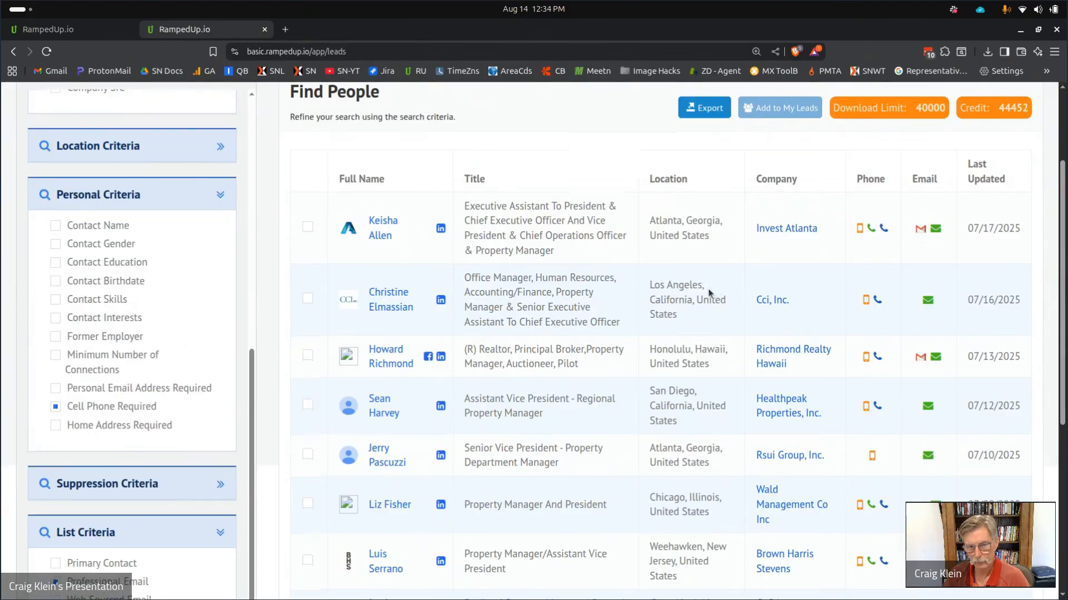
pyautogui.scroll(-5, 708, 289)
pyautogui.scroll(5, 745, 473)
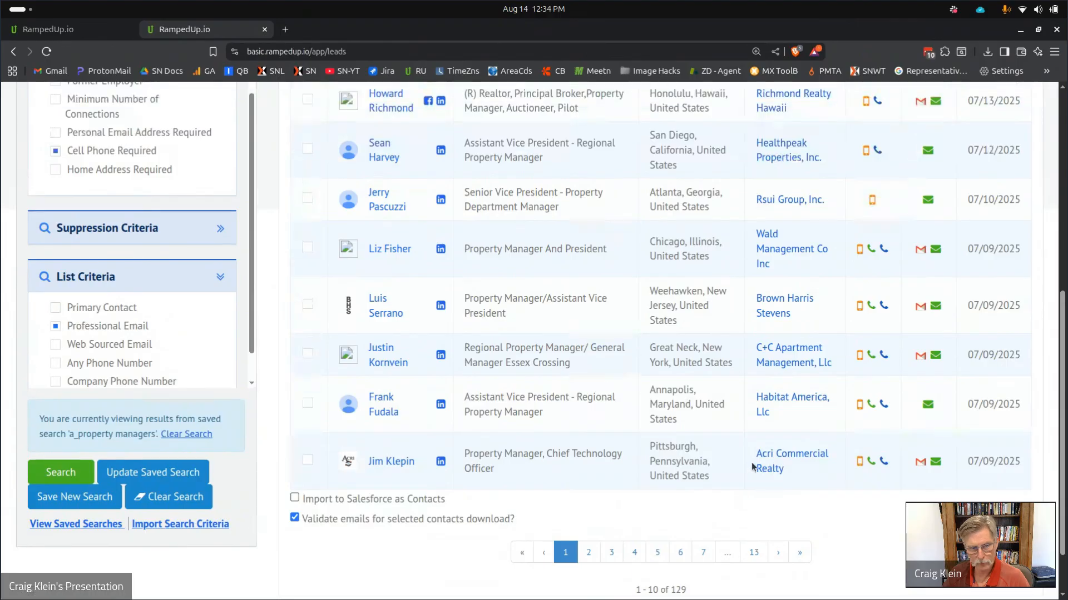
pyautogui.scroll(3, 739, 455)
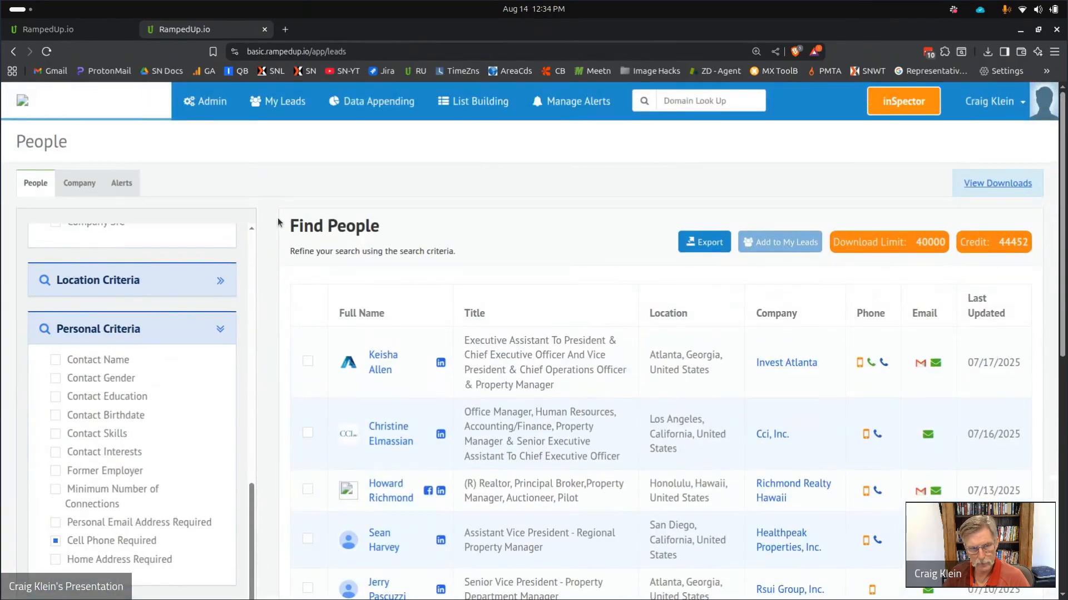
# Expand Location Criteria to see the filter limited to United States contacts.
pyautogui.click(221, 282)
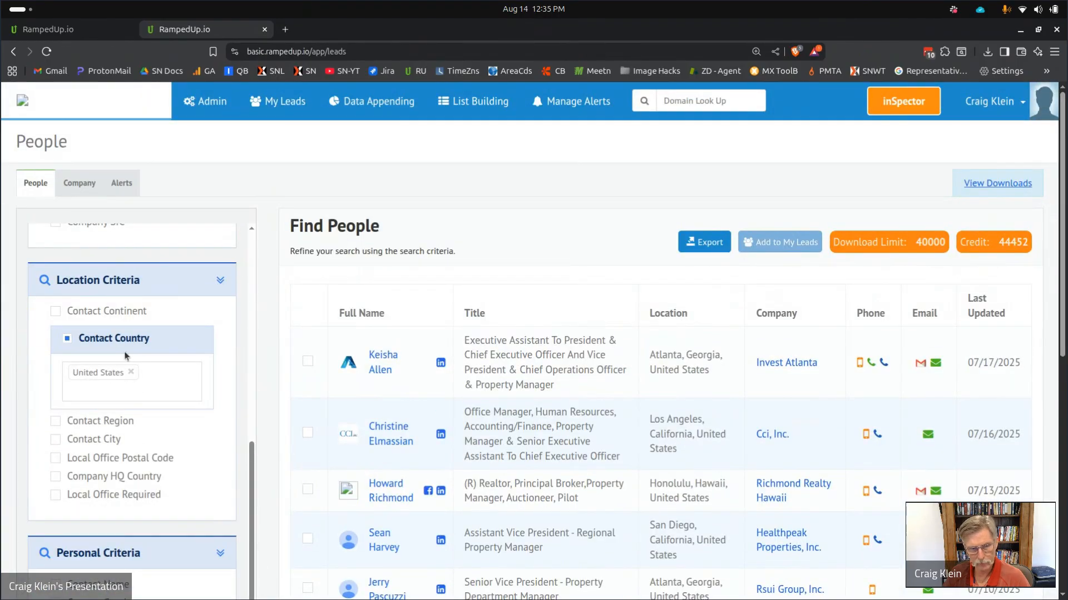
pyautogui.scroll(-3, 481, 381)
pyautogui.scroll(-4, 800, 401)
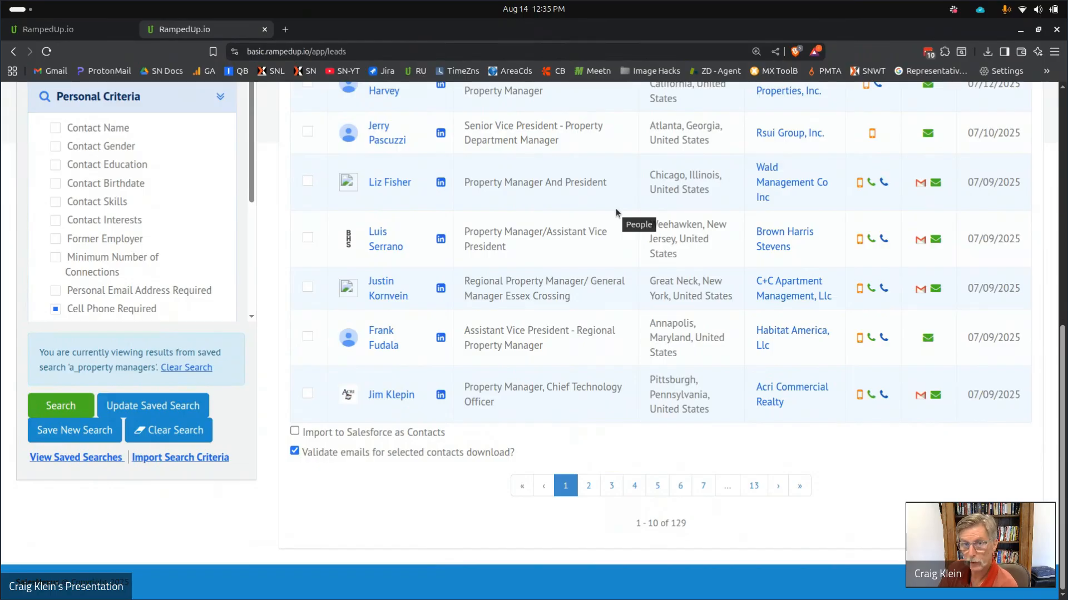
pyautogui.scroll(8, 613, 261)
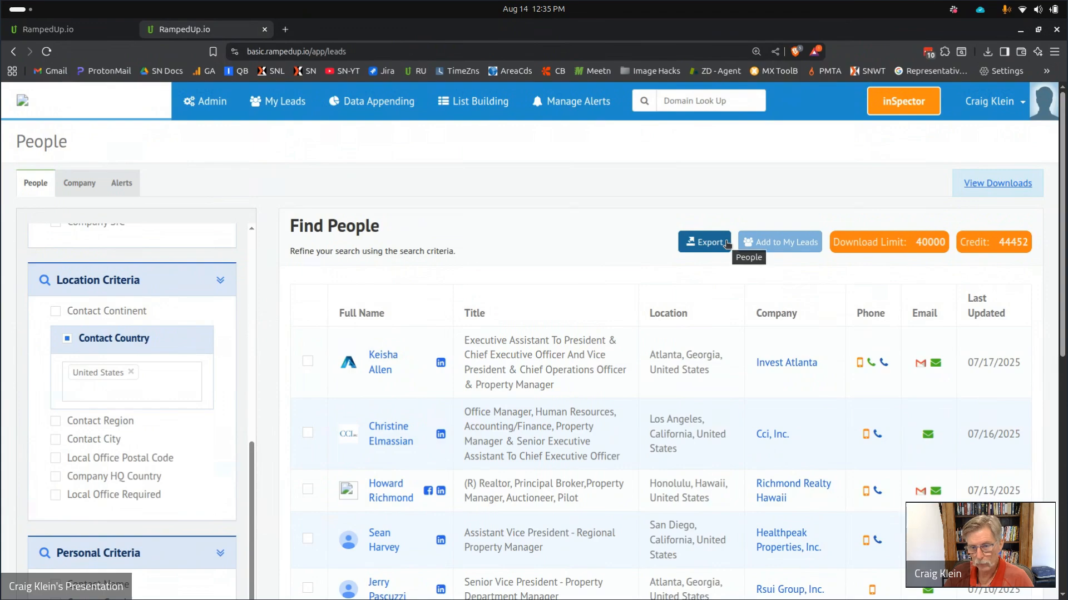
# Go to the Data Appending page to review past manual appends and their record counts.
pyautogui.click(398, 102)
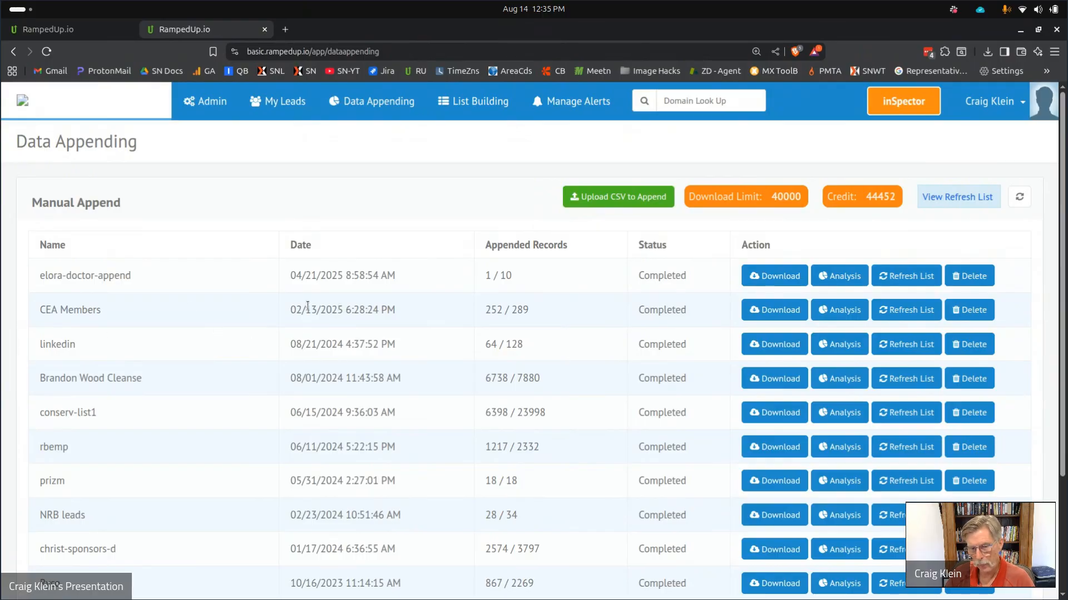
pyautogui.click(843, 313)
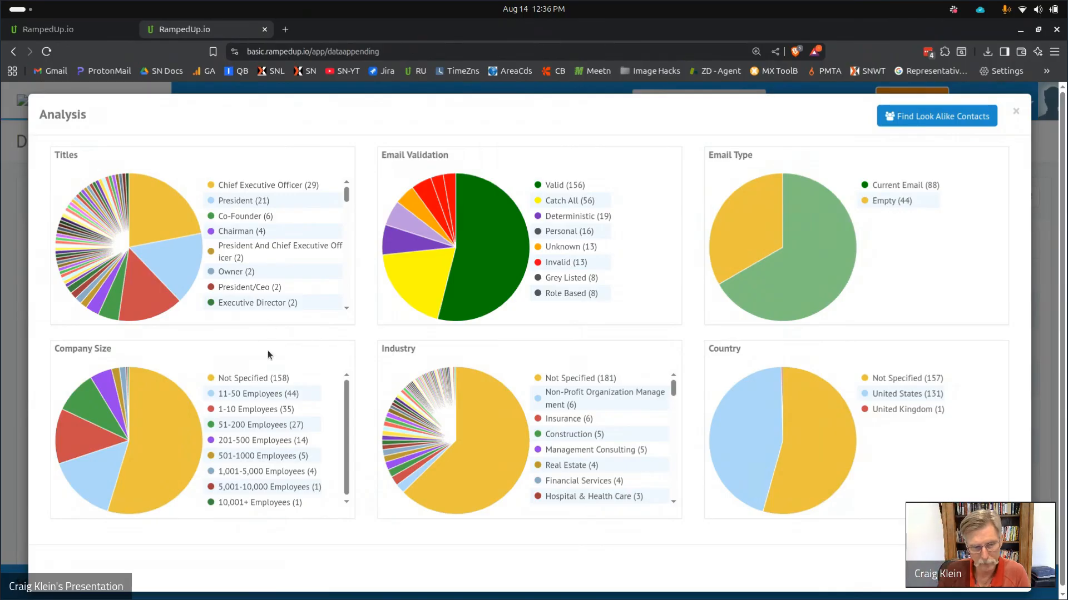
pyautogui.moveTo(445, 269)
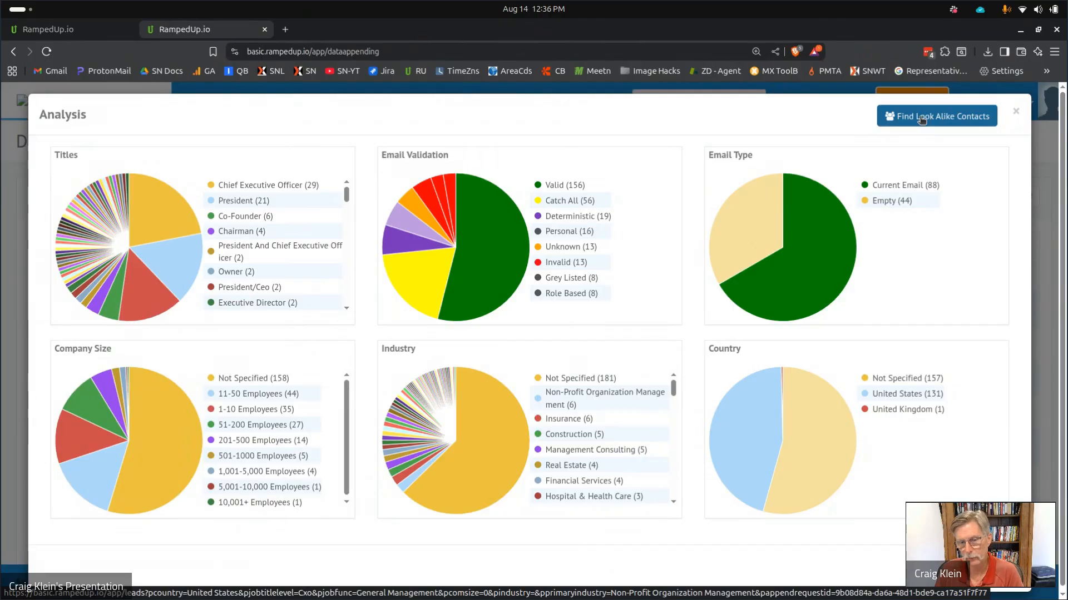
pyautogui.click(1015, 114)
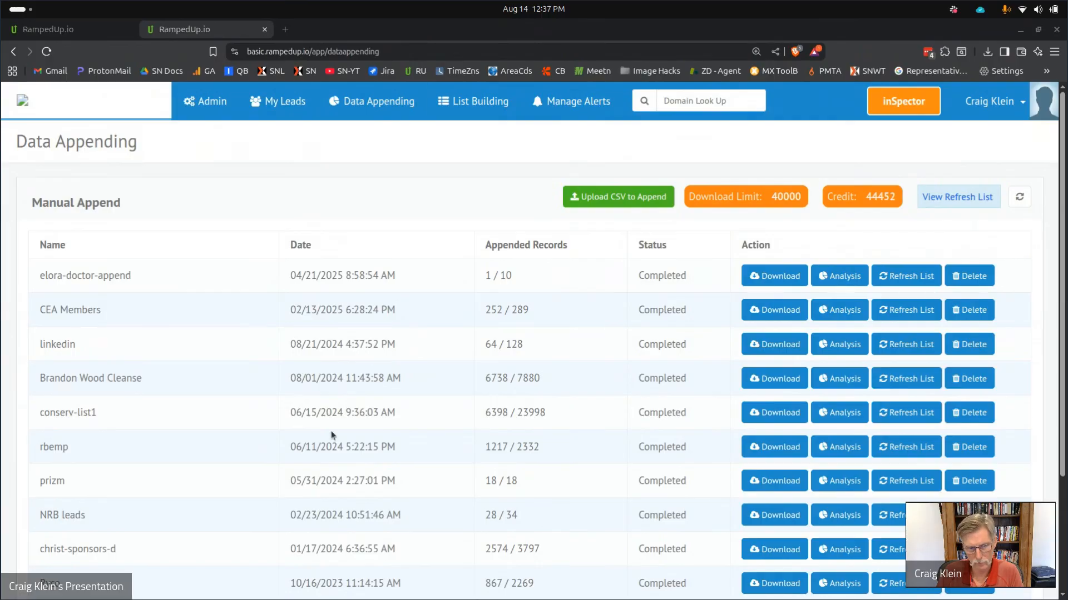
# Move the CEA Append-RU Demo spreadsheet tab into the RampedUp browser window.
pyautogui.moveTo(391, 597)
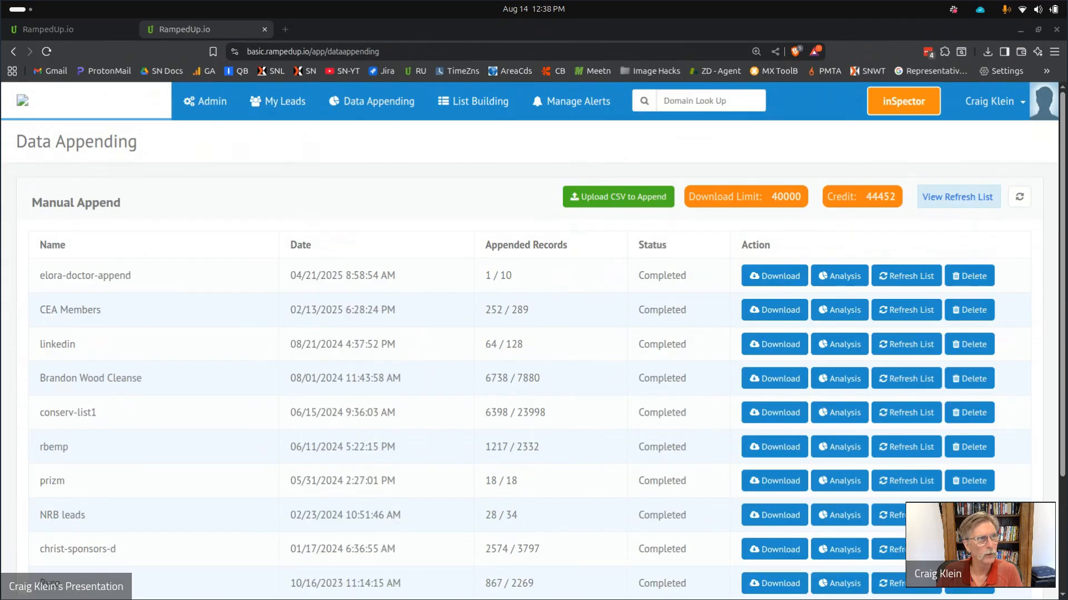
pyautogui.hotkey('alt', 'Tab')
pyautogui.hotkey('alt', 'Tab')
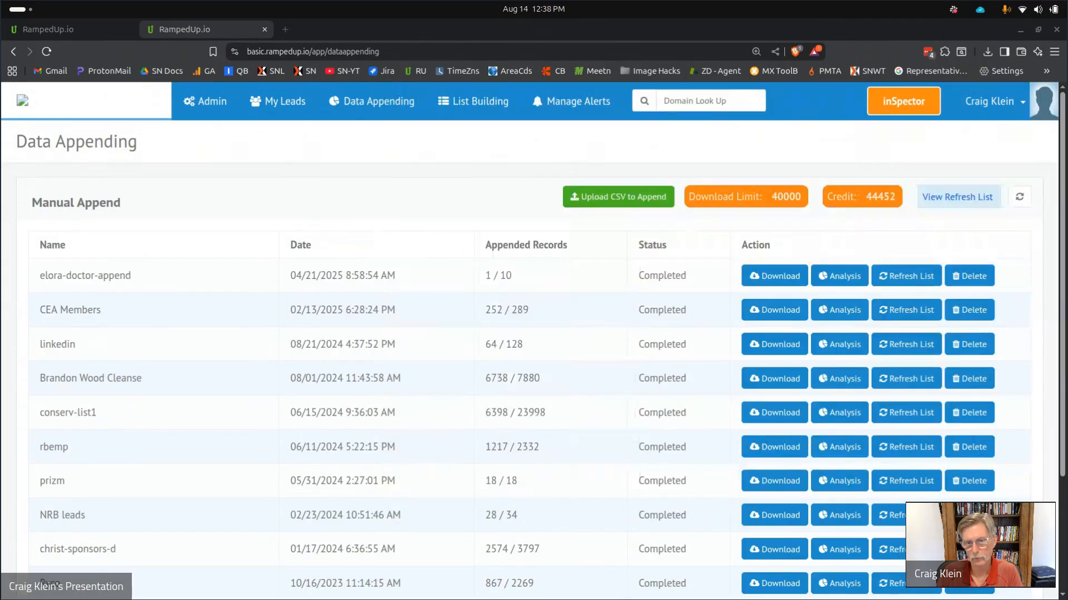
pyautogui.hotkey('alt', 'Tab')
pyautogui.hotkey('alt', 'Tab')
pyautogui.moveTo(472, 75); pyautogui.dragTo(368, 30)
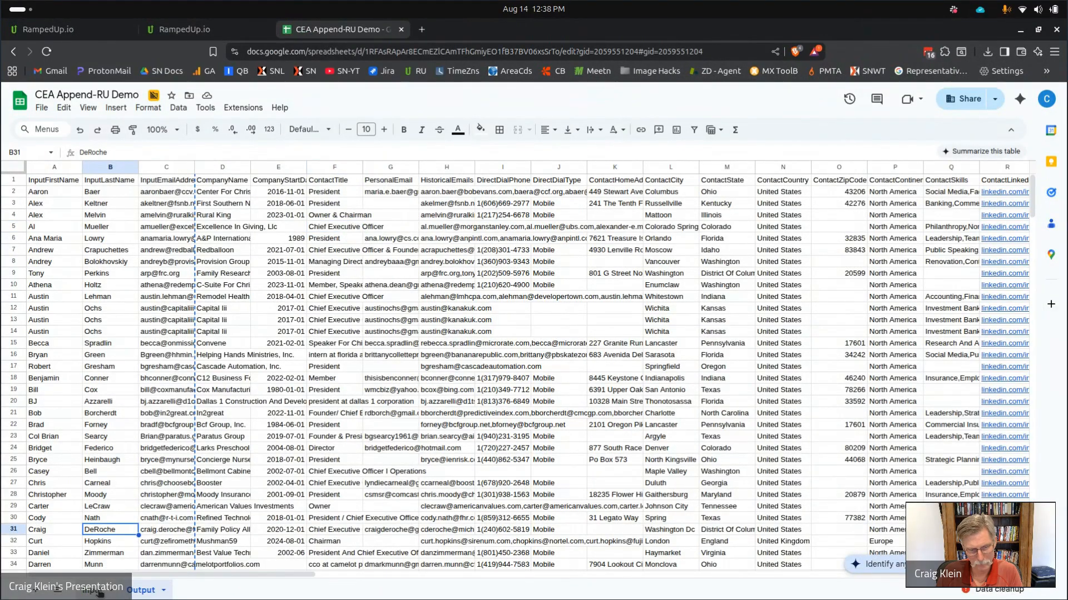
# Compare the Input and Output sheets, then bring up the Part III Cleanse Email Lists slide.
pyautogui.click(97, 589)
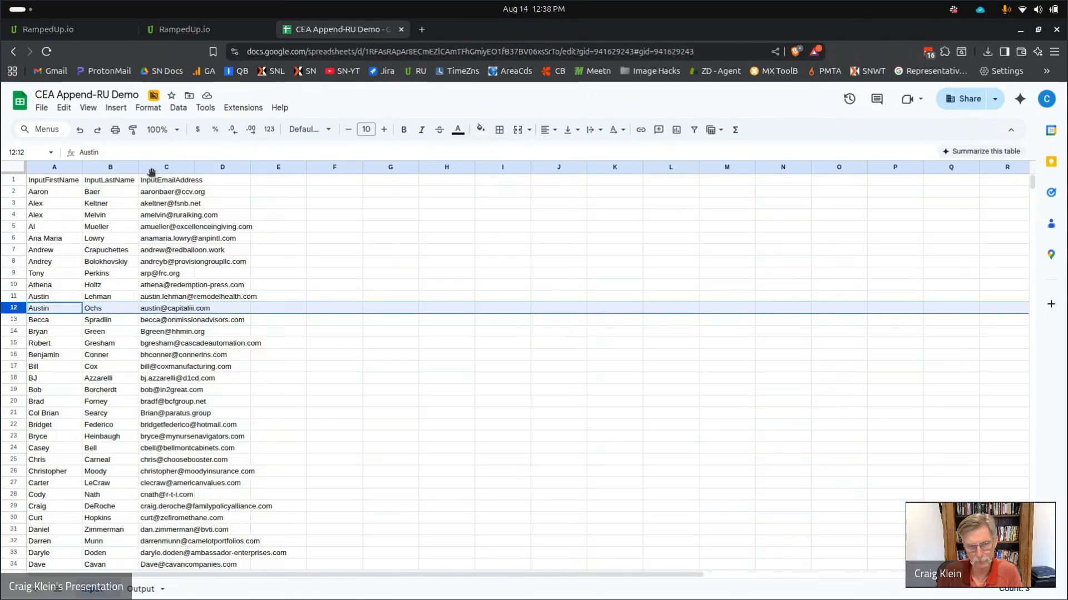
pyautogui.click(141, 590)
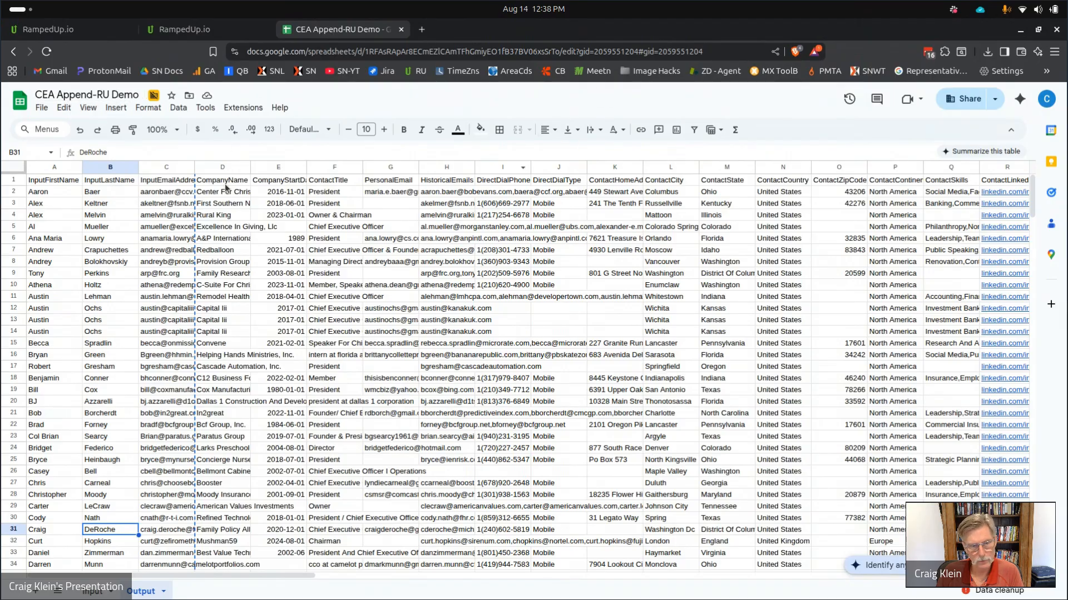
pyautogui.moveTo(425, 597)
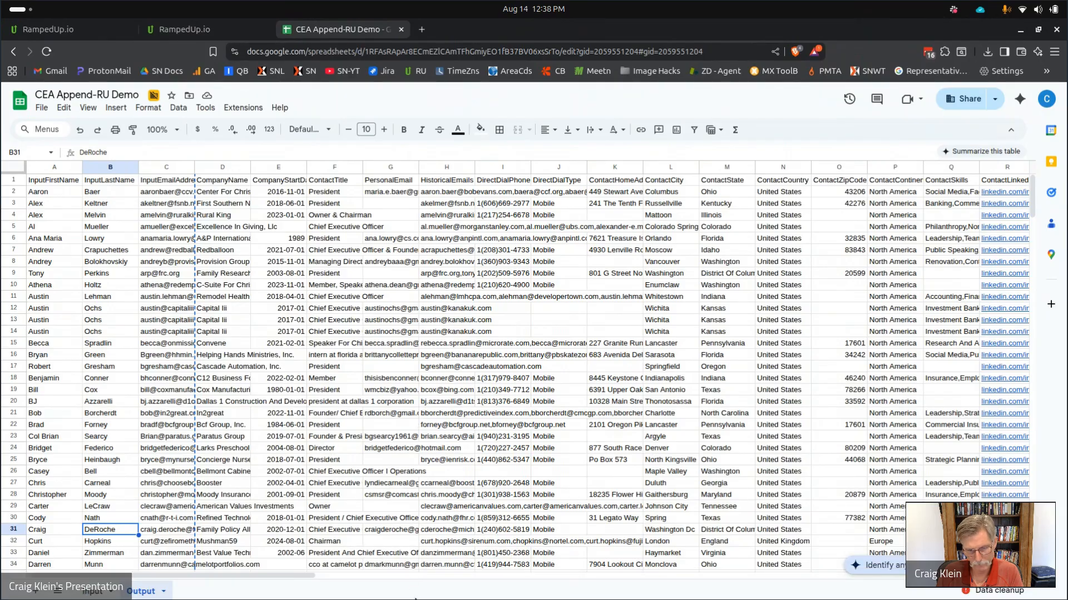
pyautogui.click(427, 599)
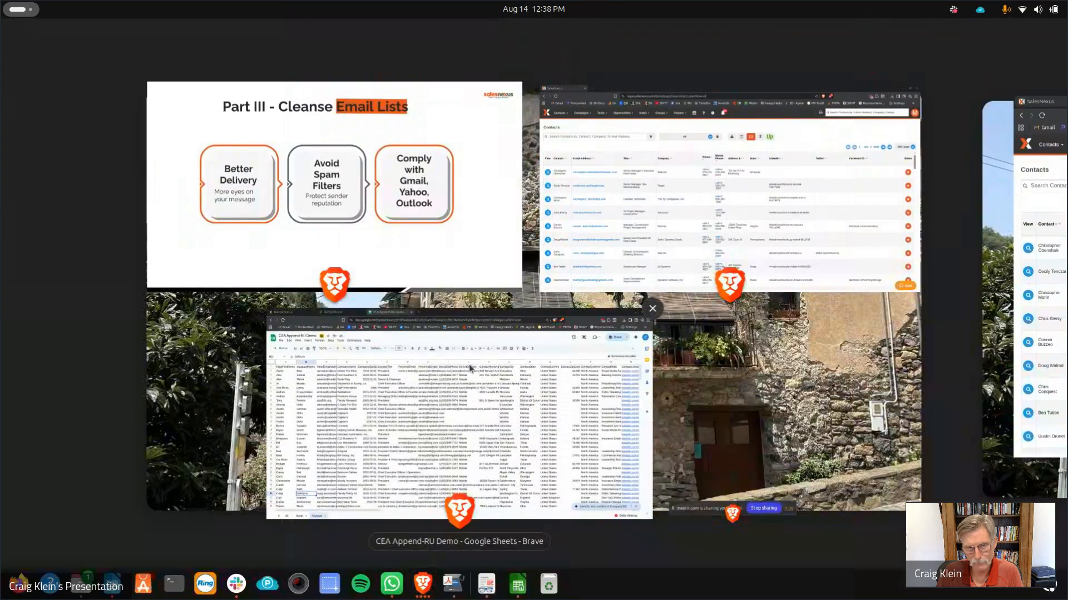
pyautogui.click(419, 231)
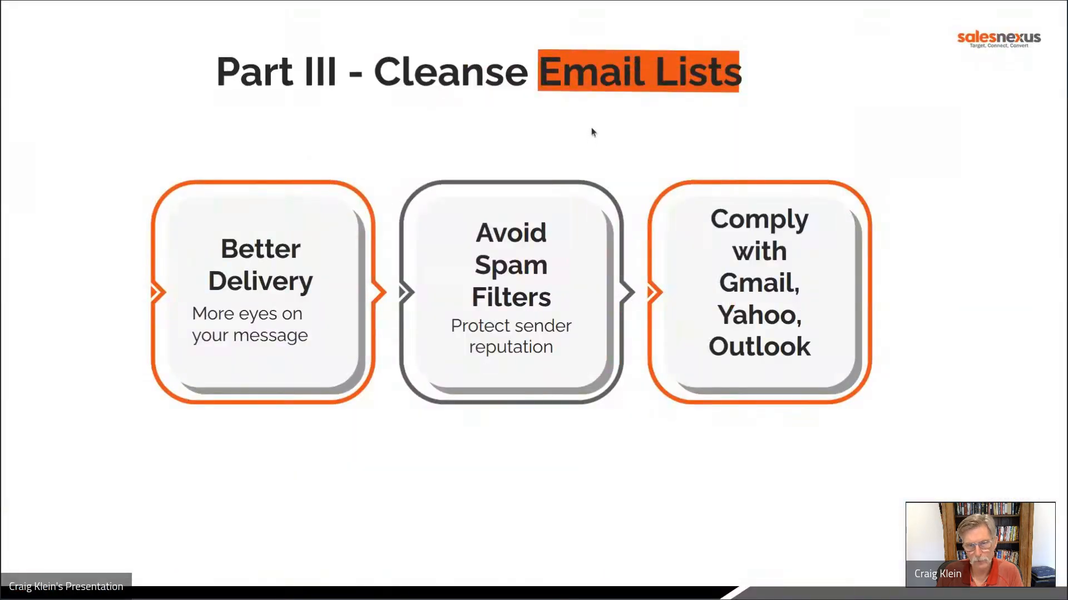
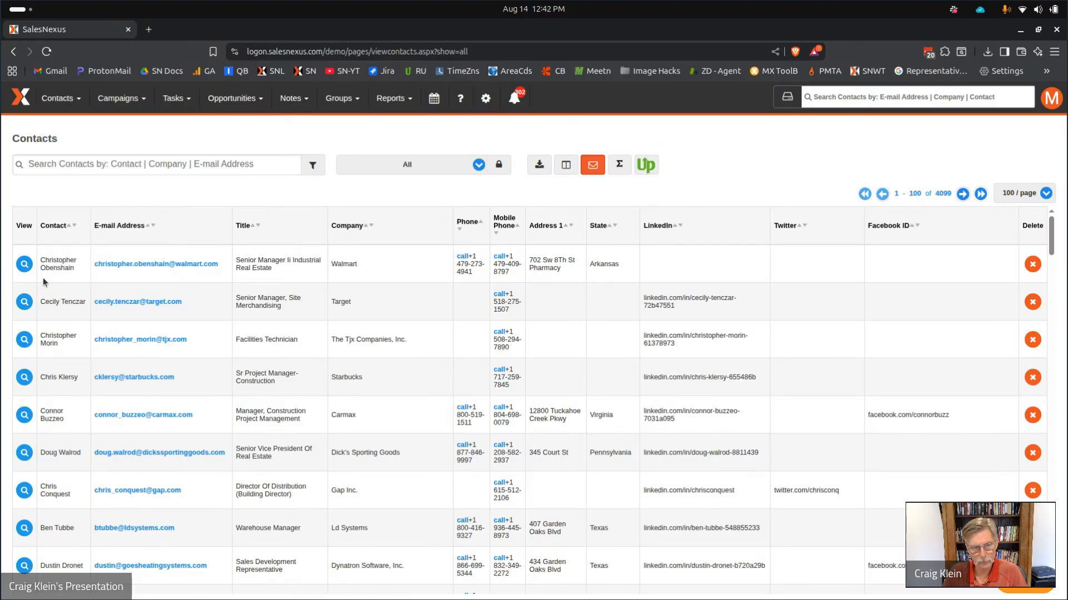
# Filter the contacts to the National Retailers - RU Demo group.
pyautogui.click(418, 171)
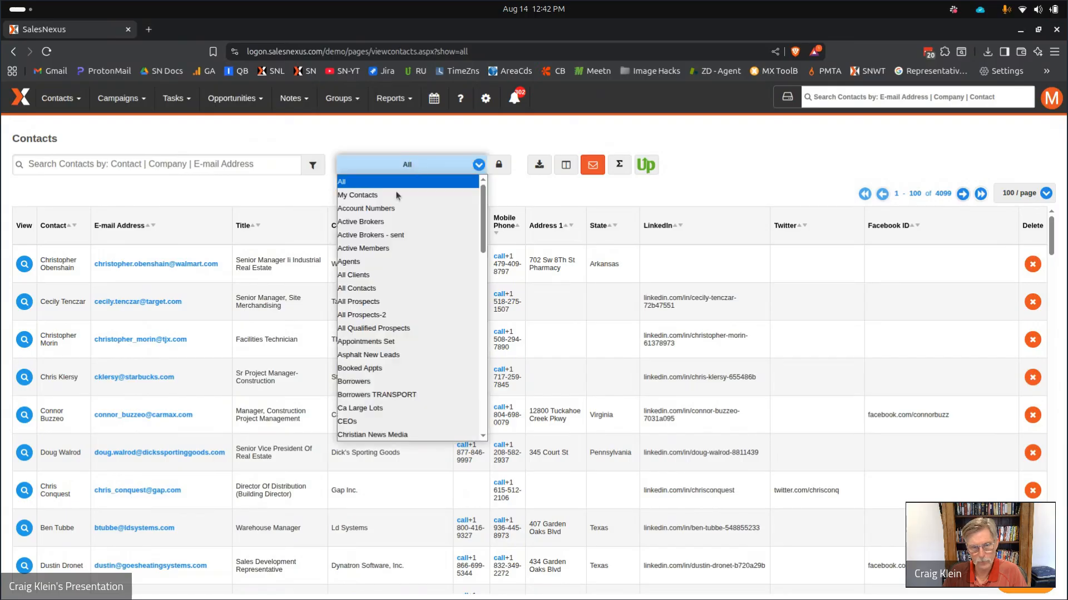
pyautogui.scroll(-3, 429, 321)
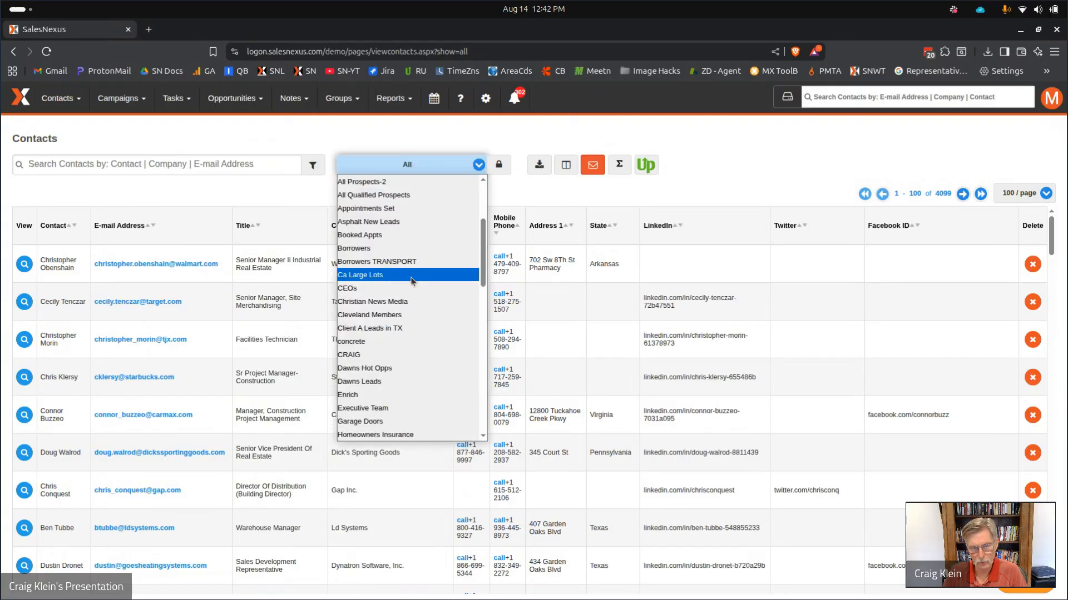
pyautogui.scroll(-2, 417, 294)
pyautogui.scroll(-4, 416, 371)
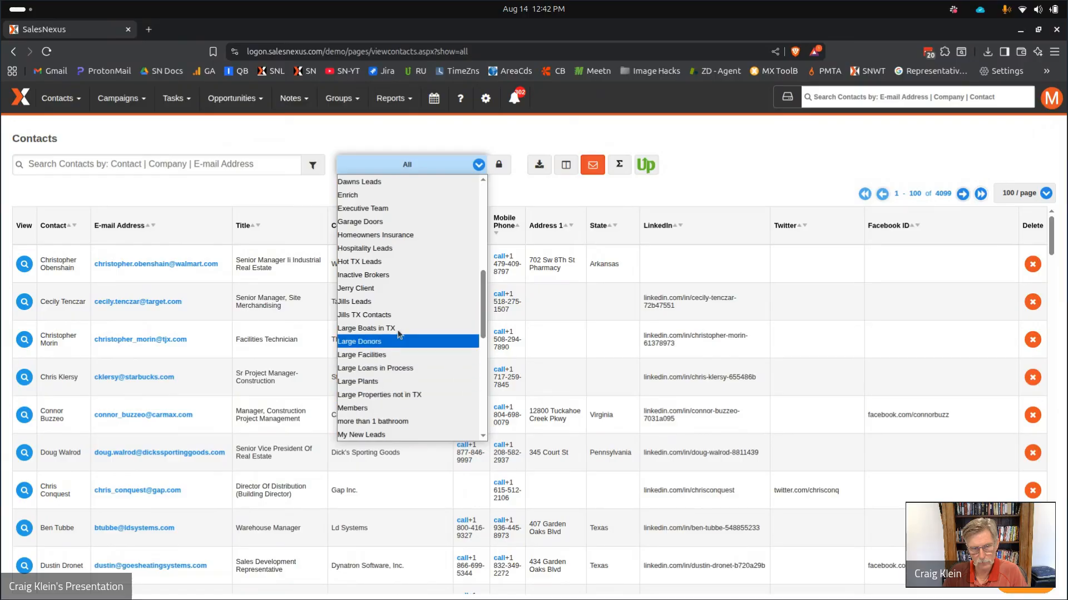
pyautogui.scroll(-4, 405, 322)
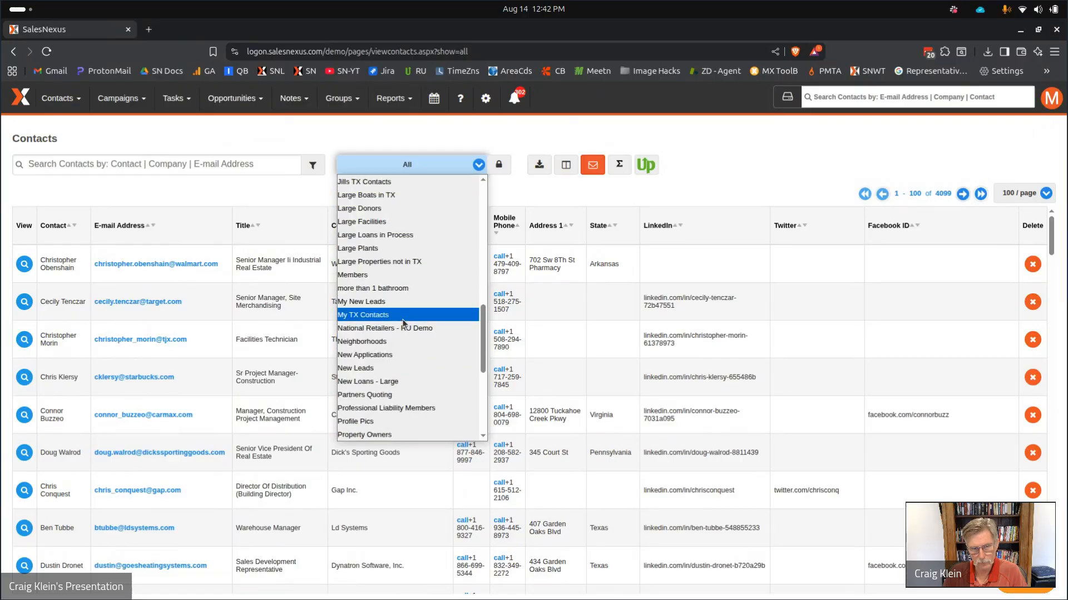
pyautogui.click(405, 329)
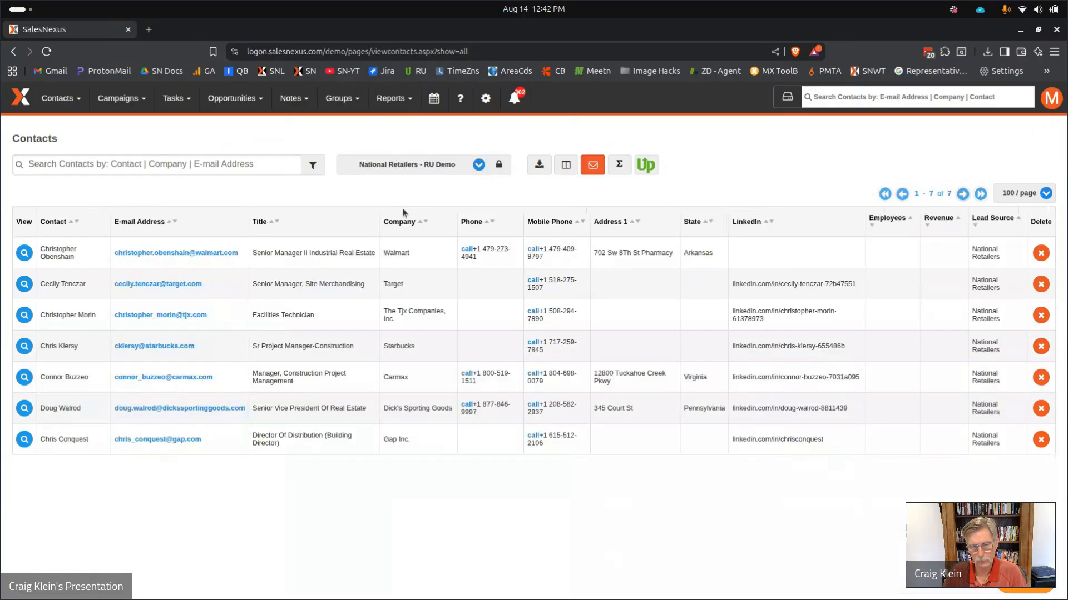
# Open the first contact and show the 7 filtered contacts as the current lookup.
pyautogui.click(24, 254)
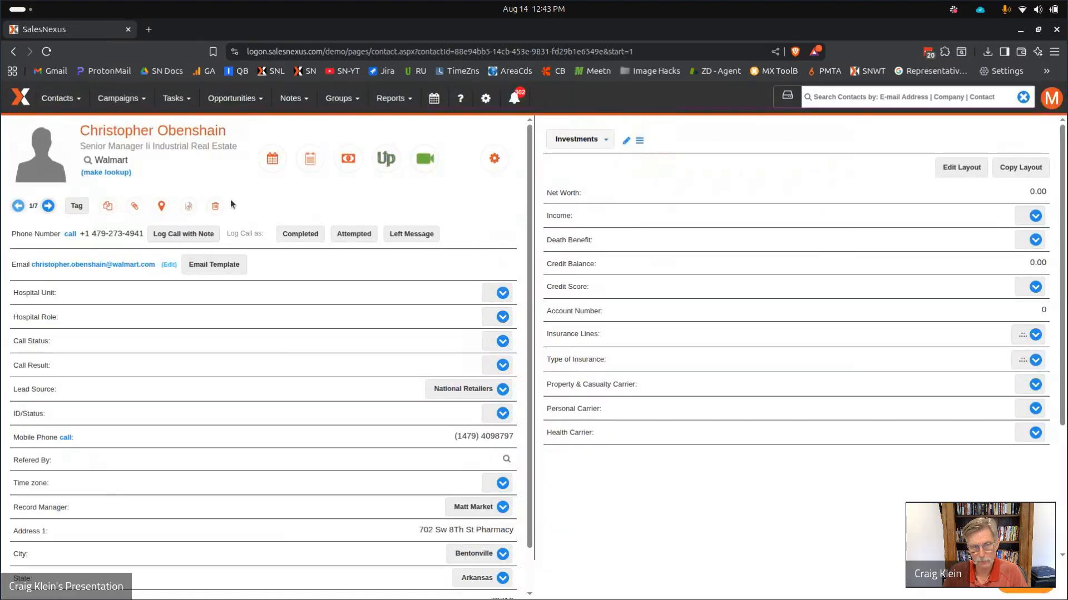
pyautogui.click(53, 99)
pyautogui.click(69, 166)
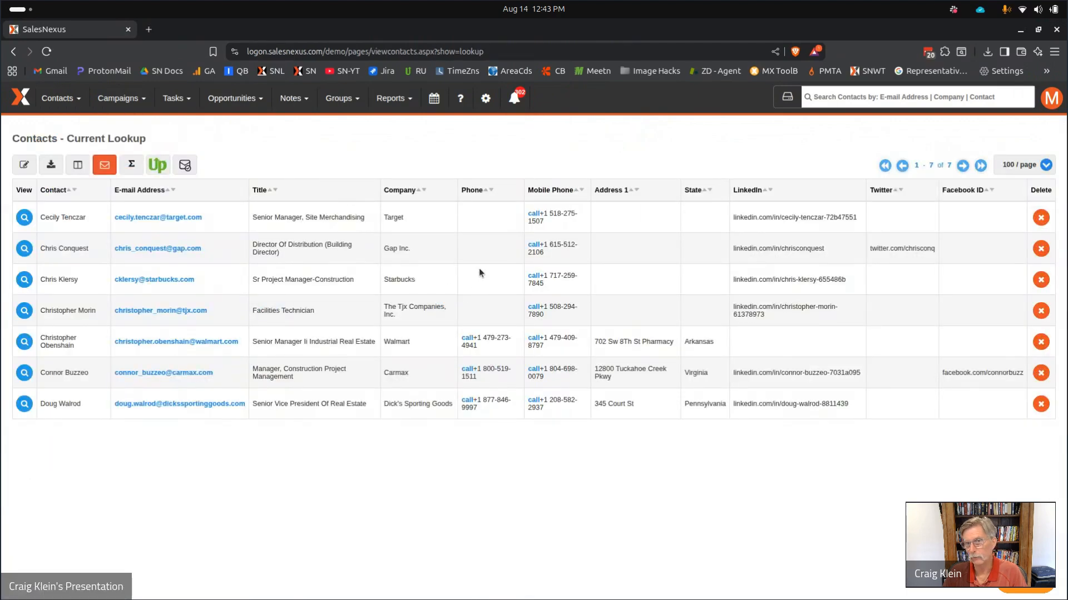
# Launch the Email Cleanse dialog for the 7 contacts in the current lookup.
pyautogui.click(185, 166)
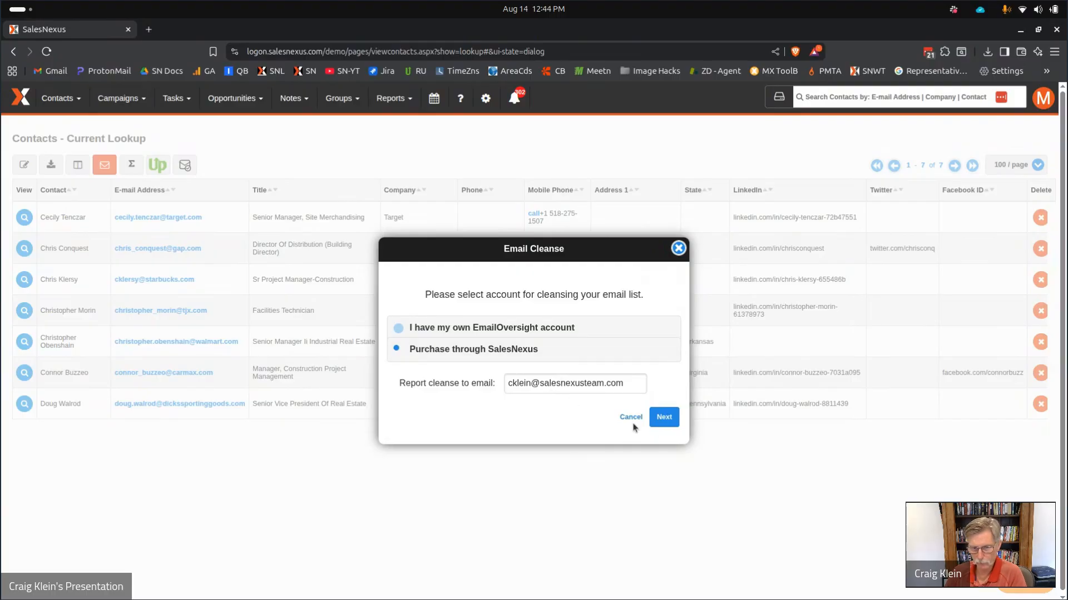
# Check the $0.28 purchase summary for 7 emails, then close the cleanse without buying.
pyautogui.click(664, 418)
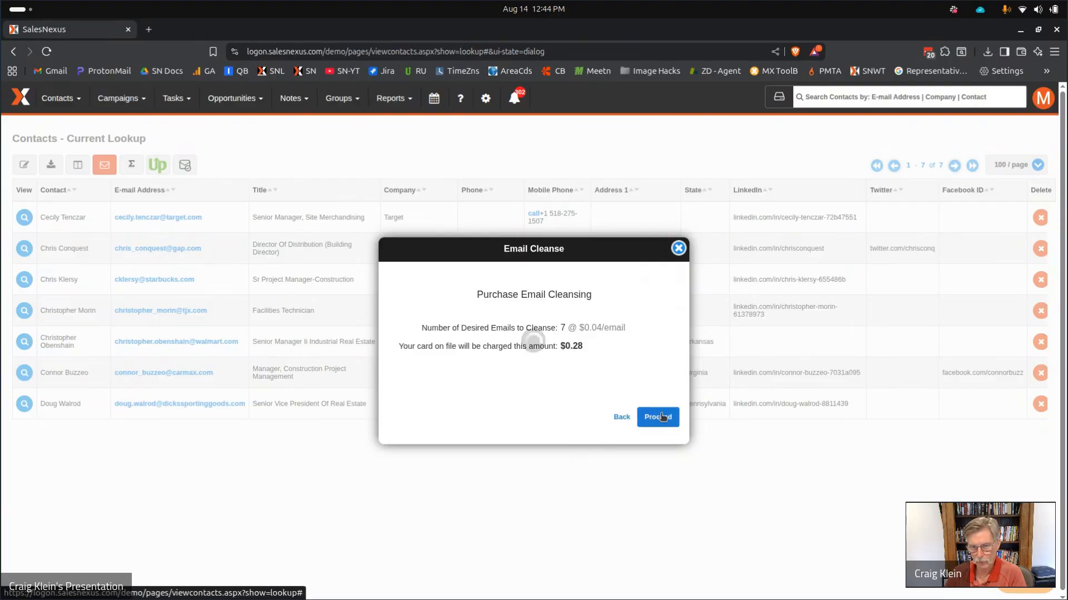
pyautogui.click(678, 248)
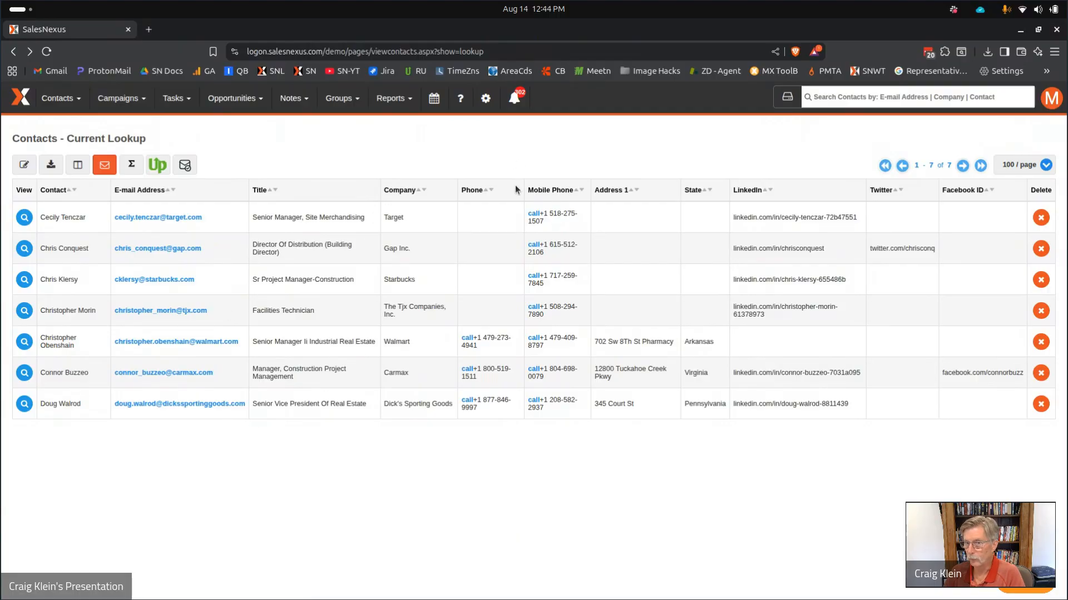
# Return to the current lookup list, then start creating a new contact lookup.
pyautogui.click(59, 99)
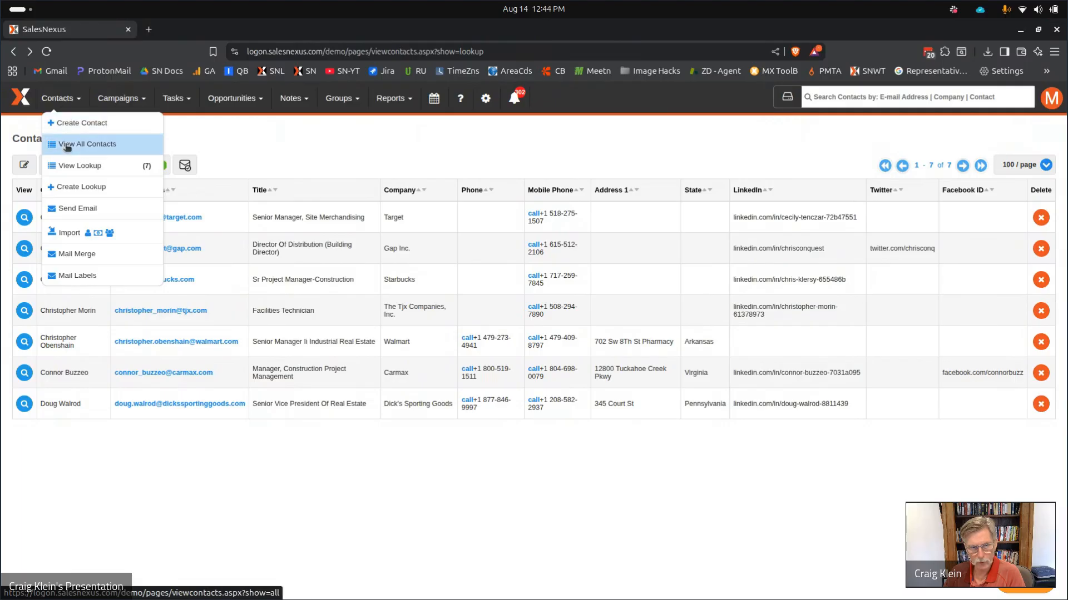
pyautogui.click(67, 165)
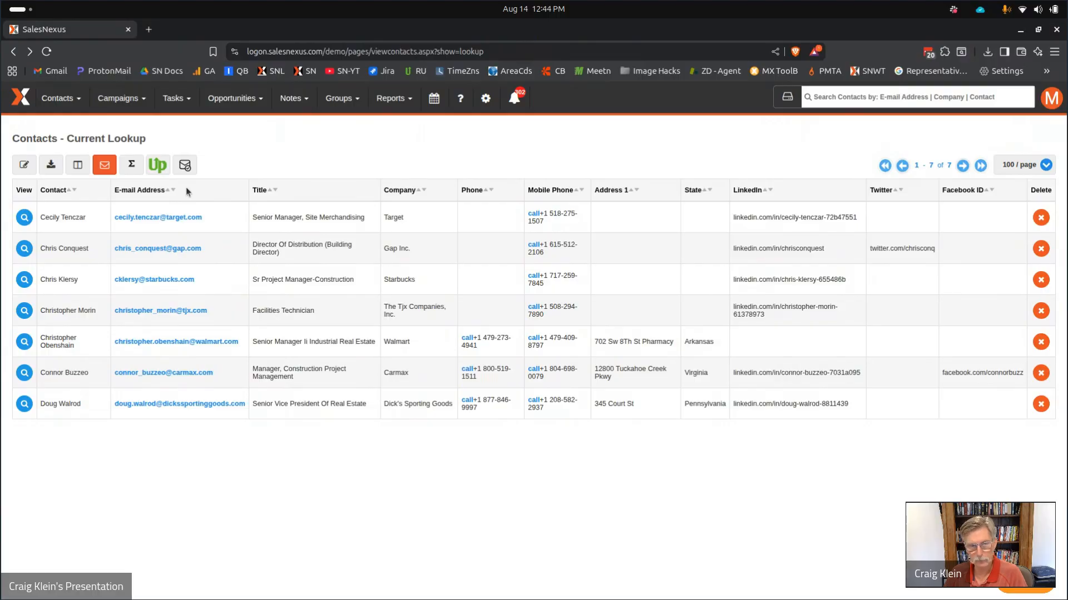
pyautogui.click(58, 97)
pyautogui.click(125, 195)
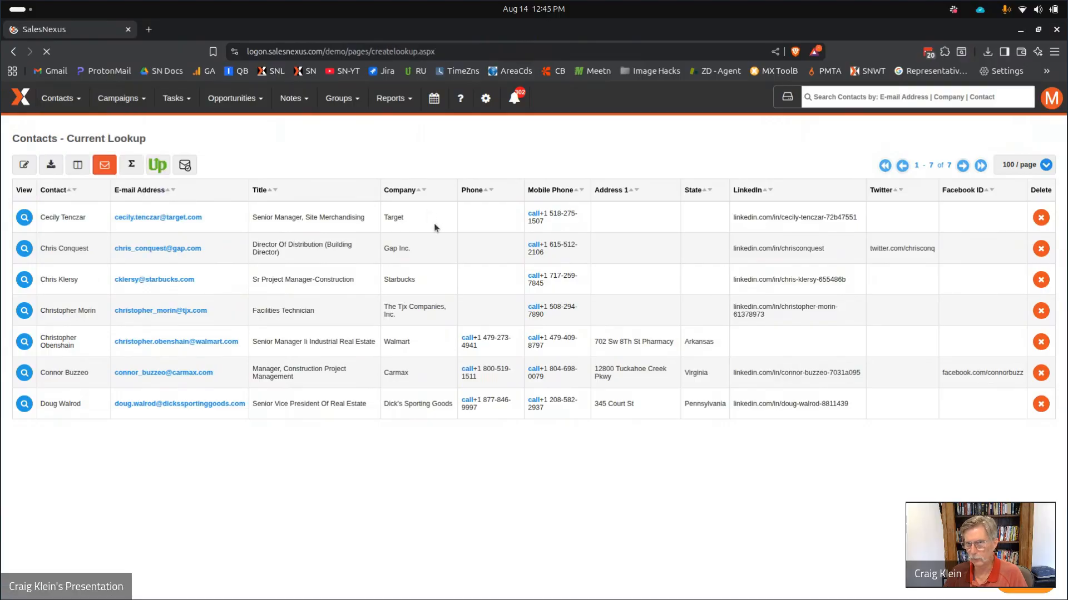
# Set the first lookup condition's field to Event Type with 'starts with'.
pyautogui.click(368, 220)
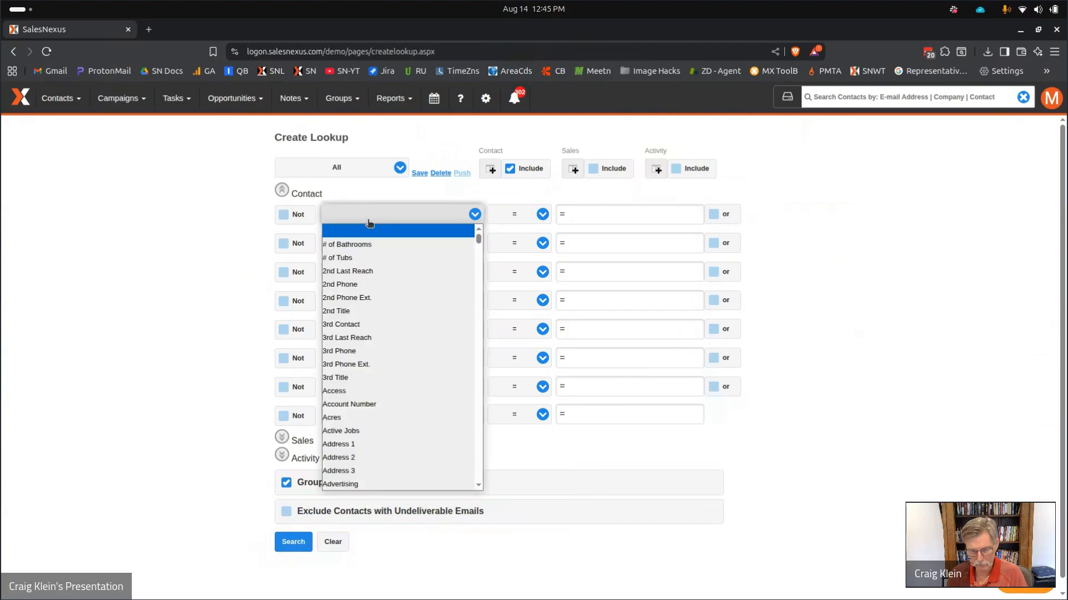
pyautogui.write('em')
pyautogui.press('Down')
pyautogui.press('Down')
pyautogui.press('Down')
pyautogui.press('Down')
pyautogui.press('Down')
pyautogui.press('Down')
pyautogui.press('Down')
pyautogui.press('Down')
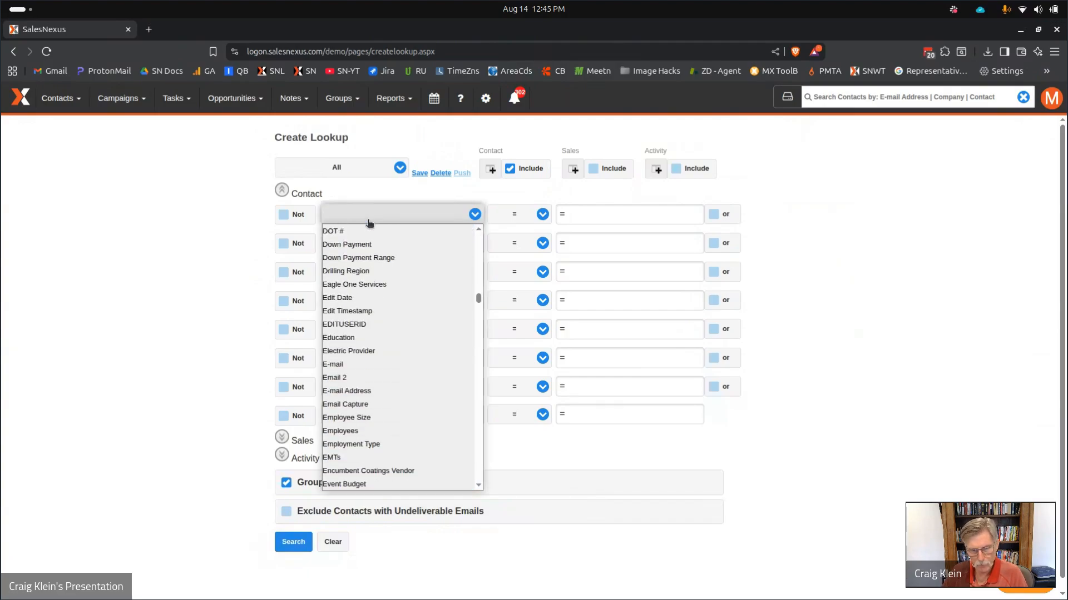
pyautogui.press('Down')
pyautogui.press('Down')
pyautogui.press('Down')
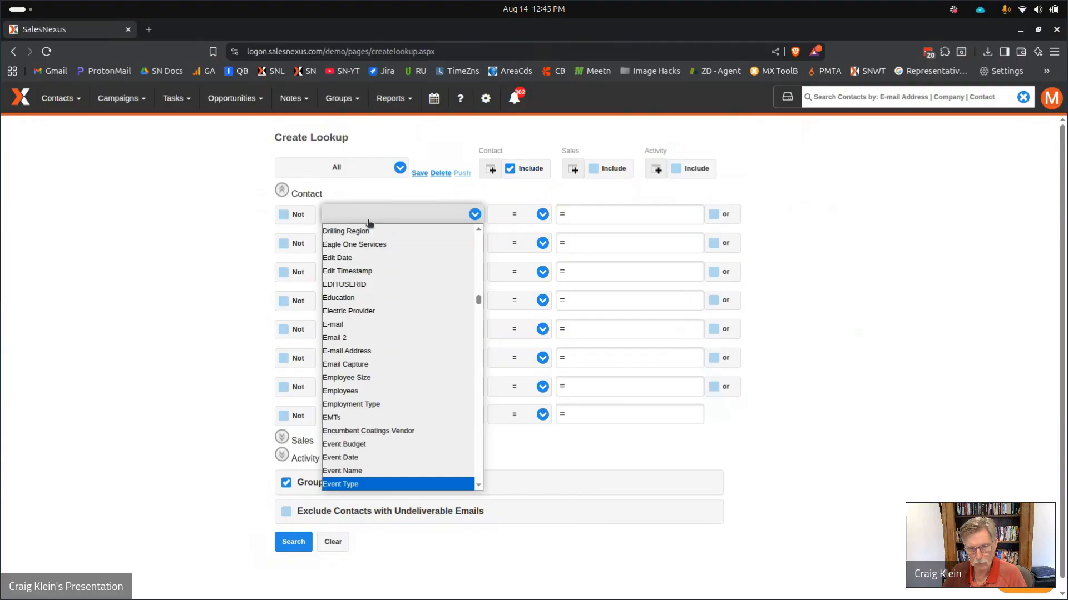
pyautogui.click(210, 281)
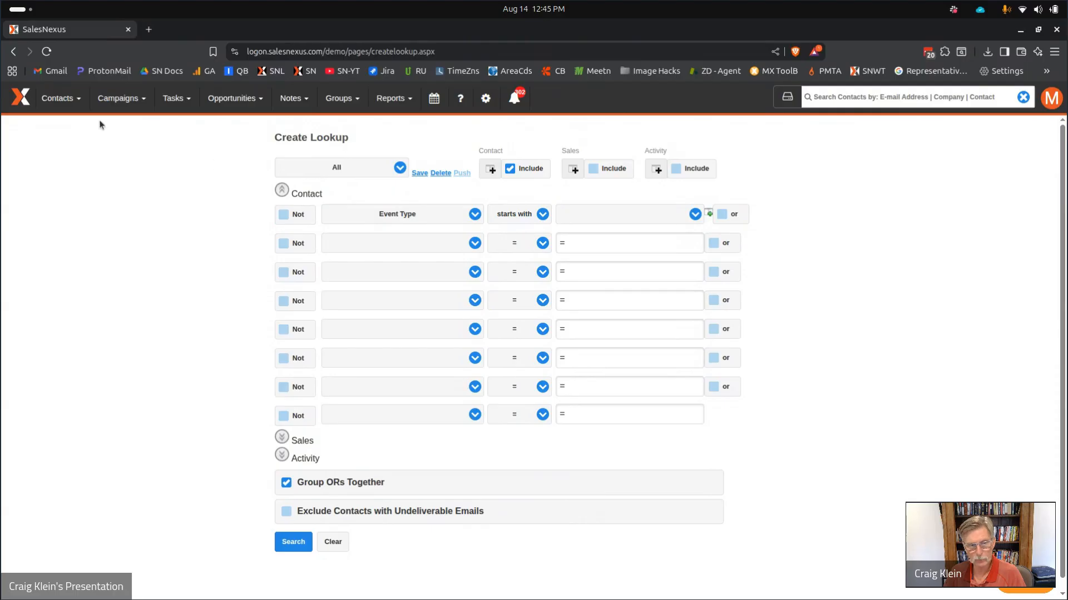
# Open the SalesNexus settings page.
pyautogui.click(486, 104)
pyautogui.moveTo(394, 98)
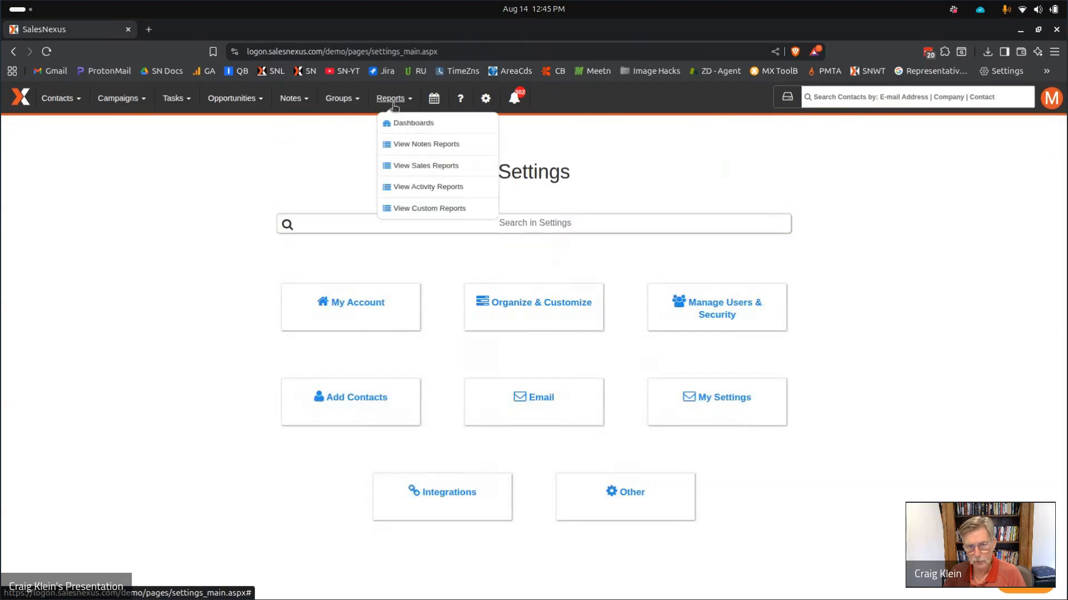
pyautogui.moveTo(405, 123)
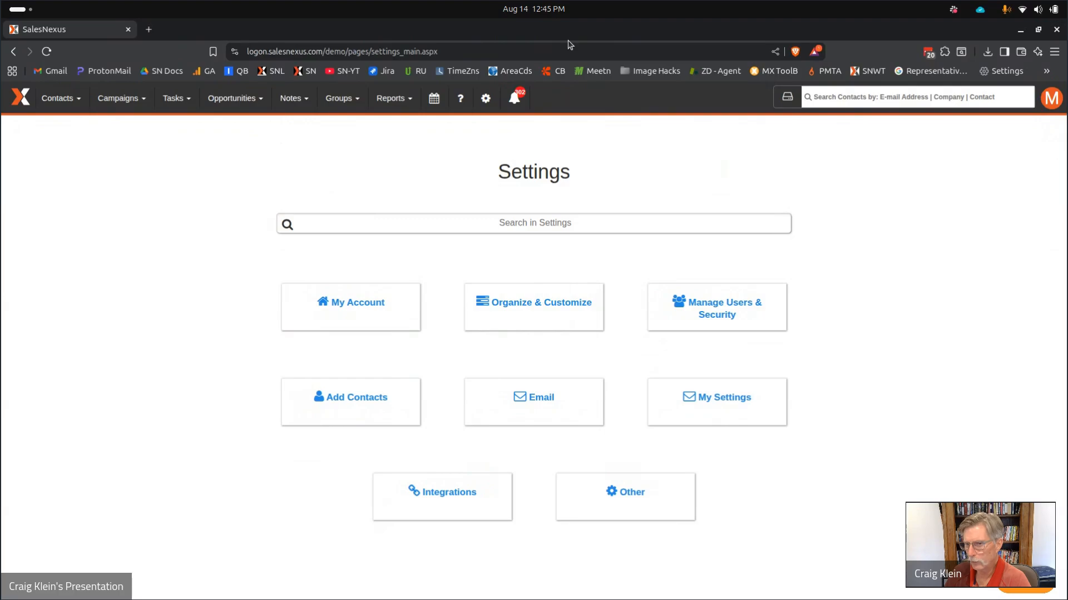
# Switch to the slide deck and present Cleansing Best Practices full screen.
pyautogui.moveTo(377, 598)
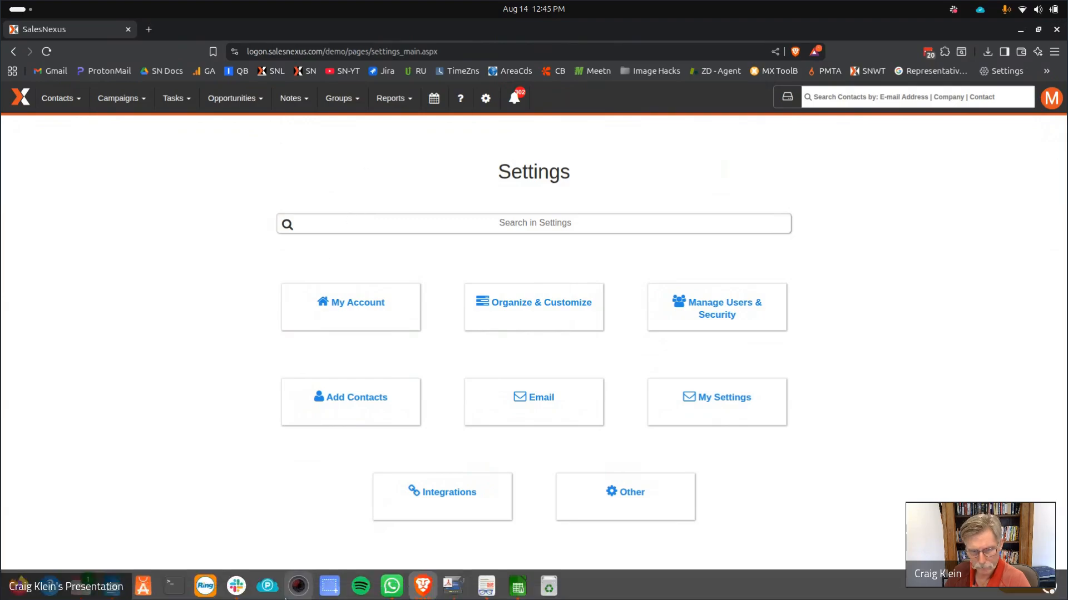
pyautogui.click(422, 584)
pyautogui.click(349, 212)
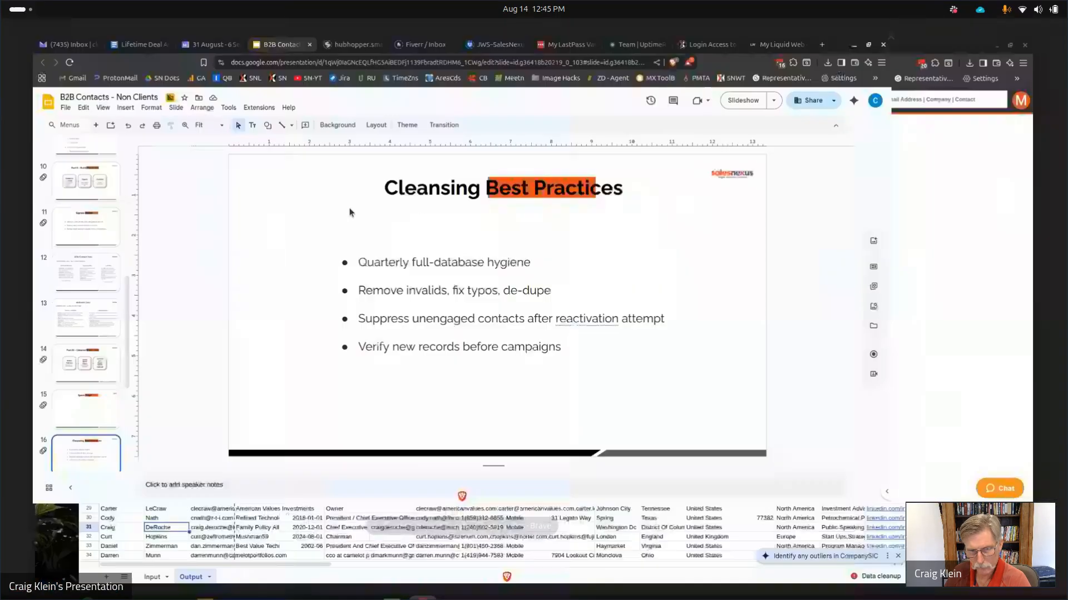
pyautogui.click(888, 104)
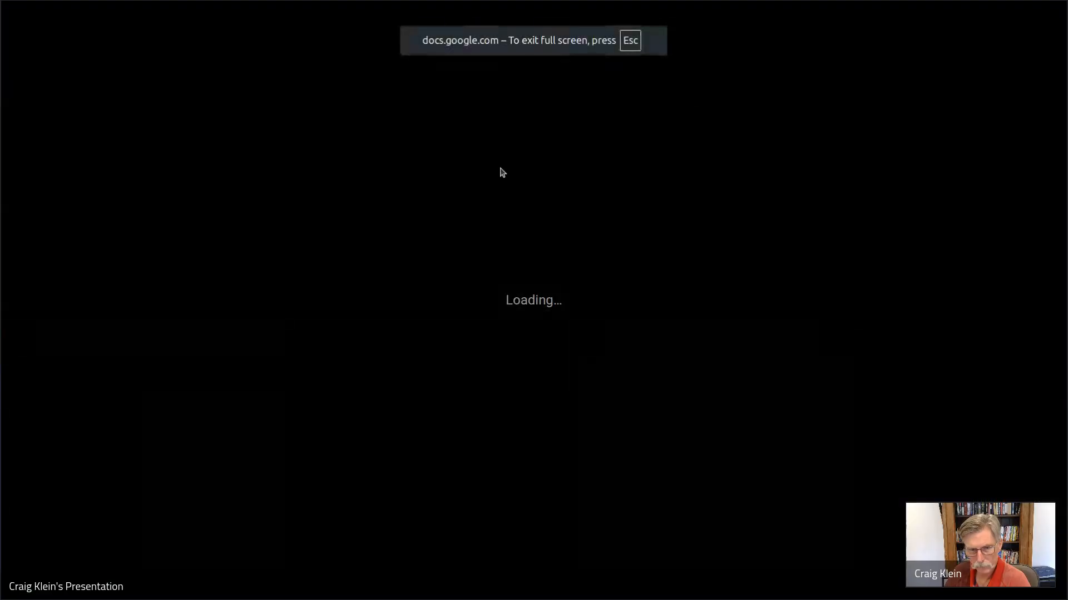
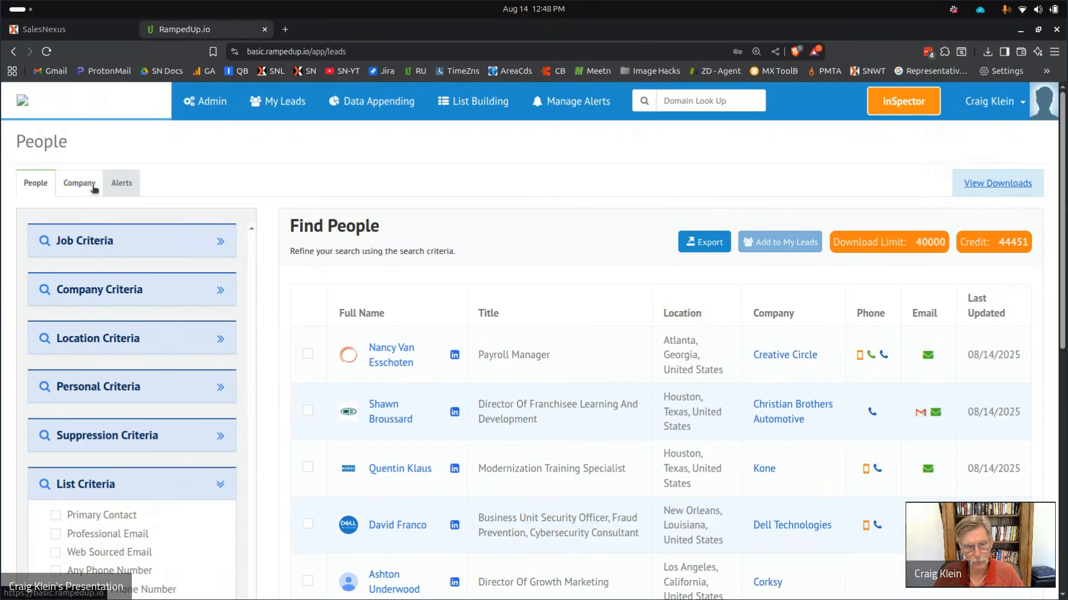
# In the Alerts search, set the triggering event alert type to Personnel.
pyautogui.click(118, 186)
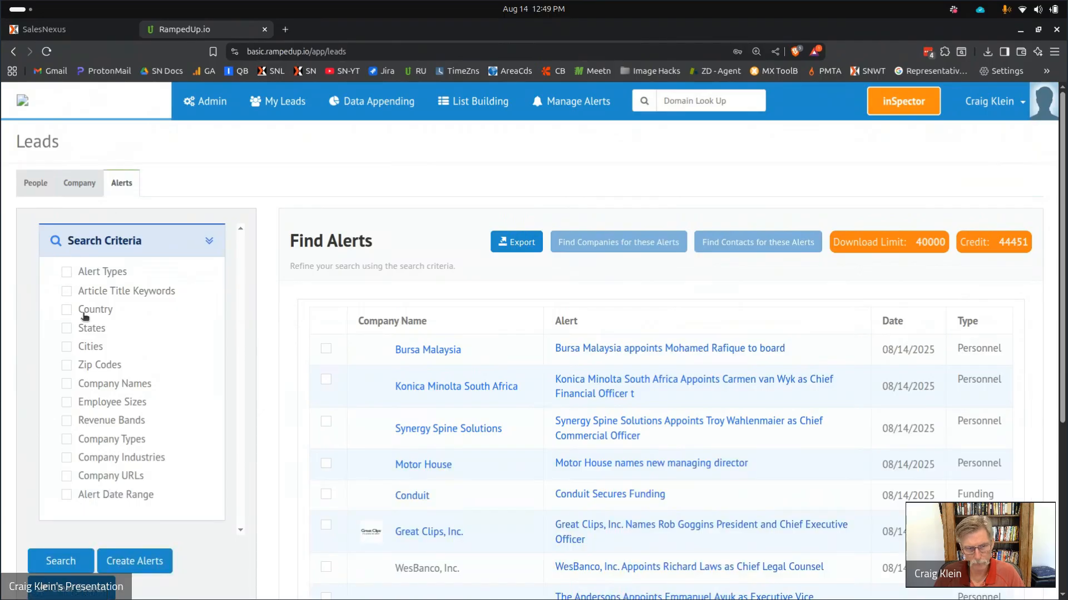
pyautogui.click(78, 271)
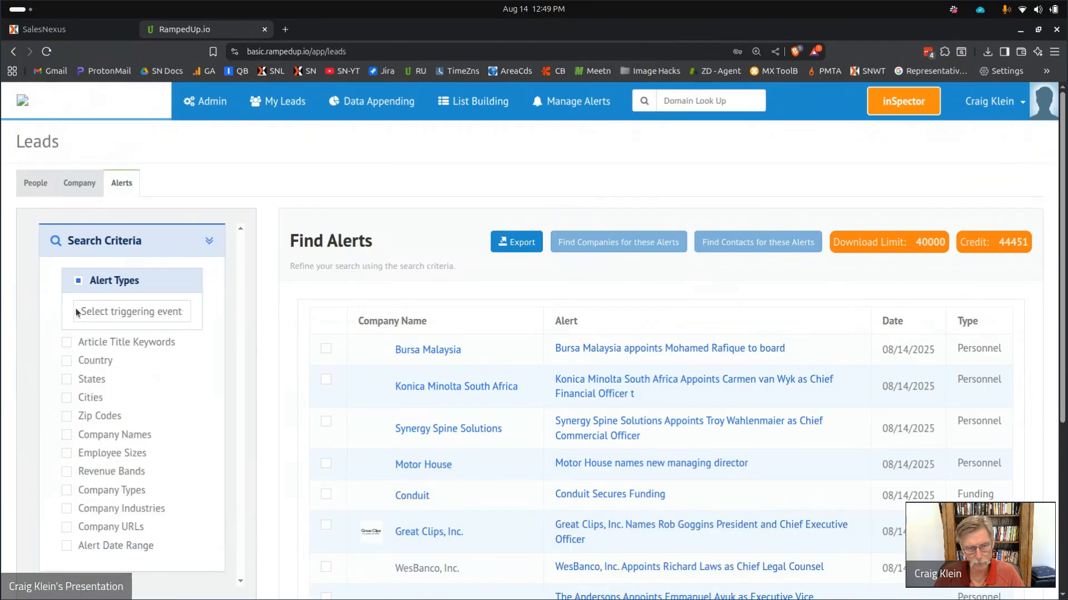
pyautogui.click(83, 312)
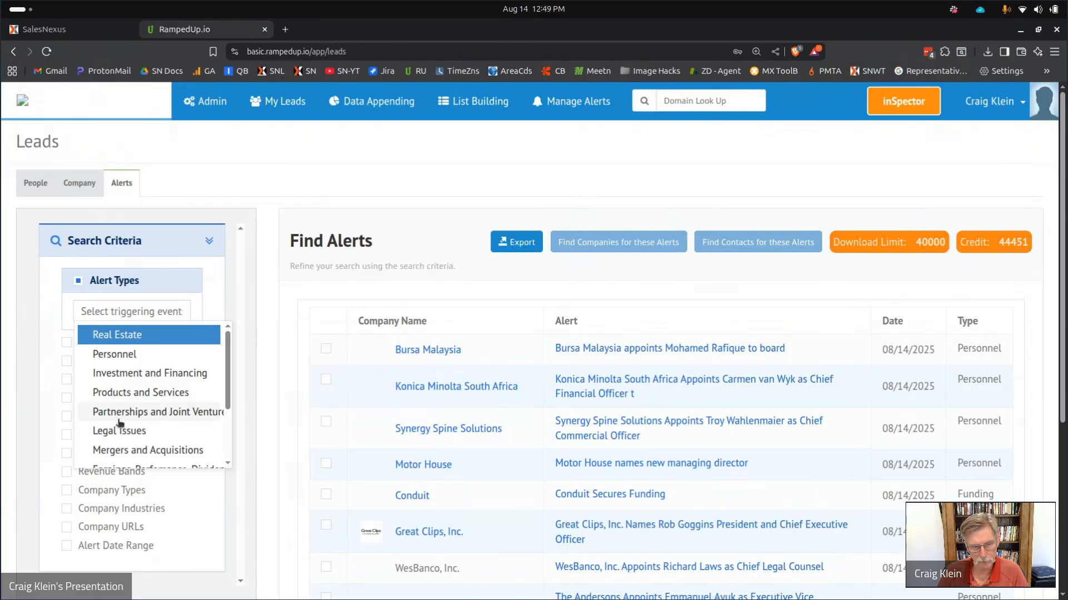
pyautogui.scroll(-2, 113, 393)
pyautogui.scroll(-1, 113, 394)
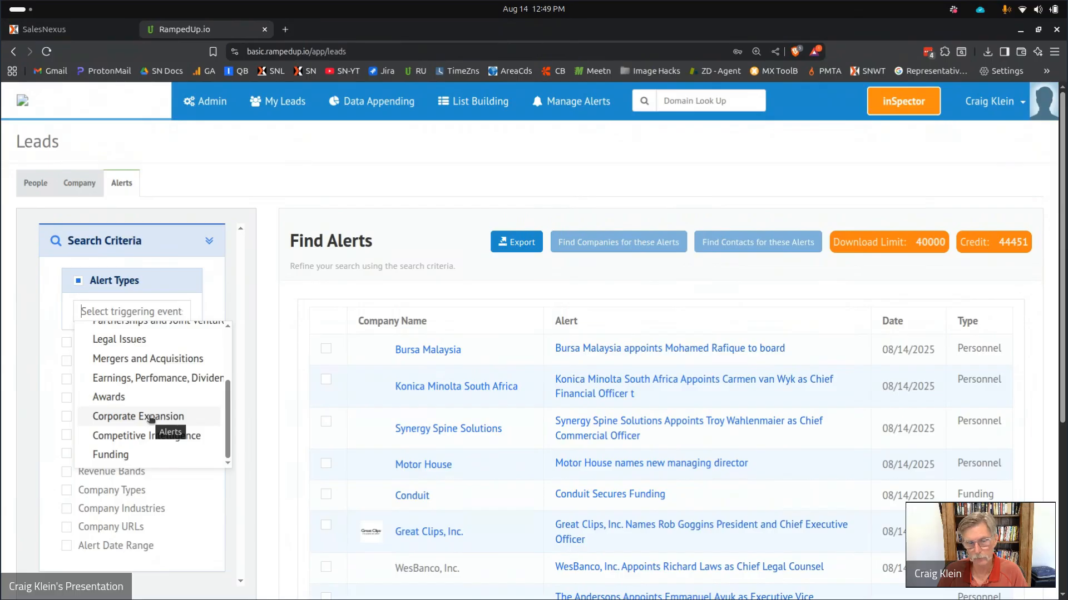
pyautogui.scroll(3, 151, 420)
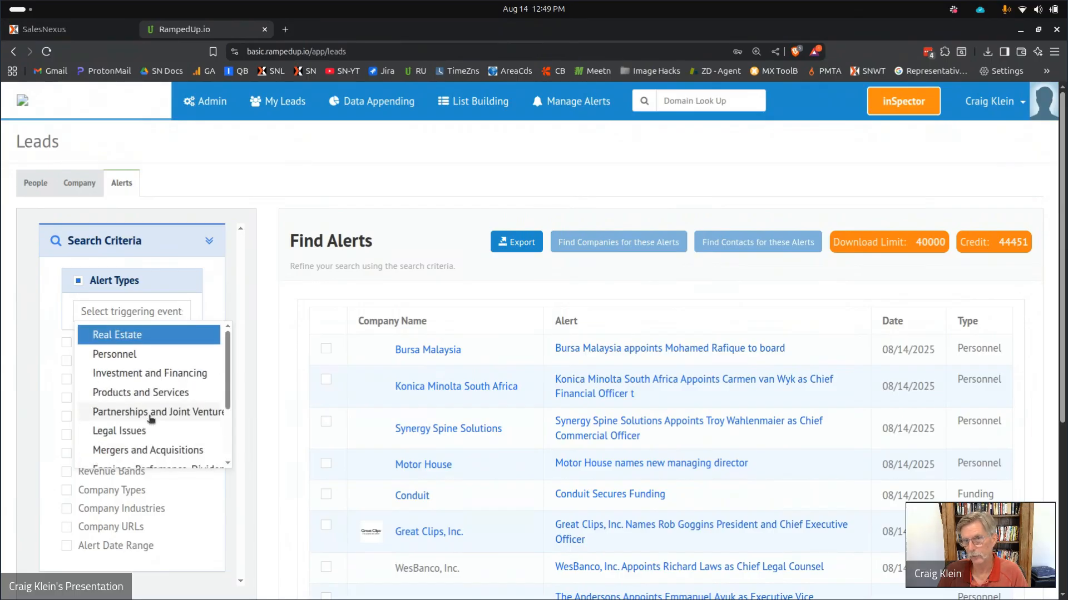
pyautogui.click(125, 362)
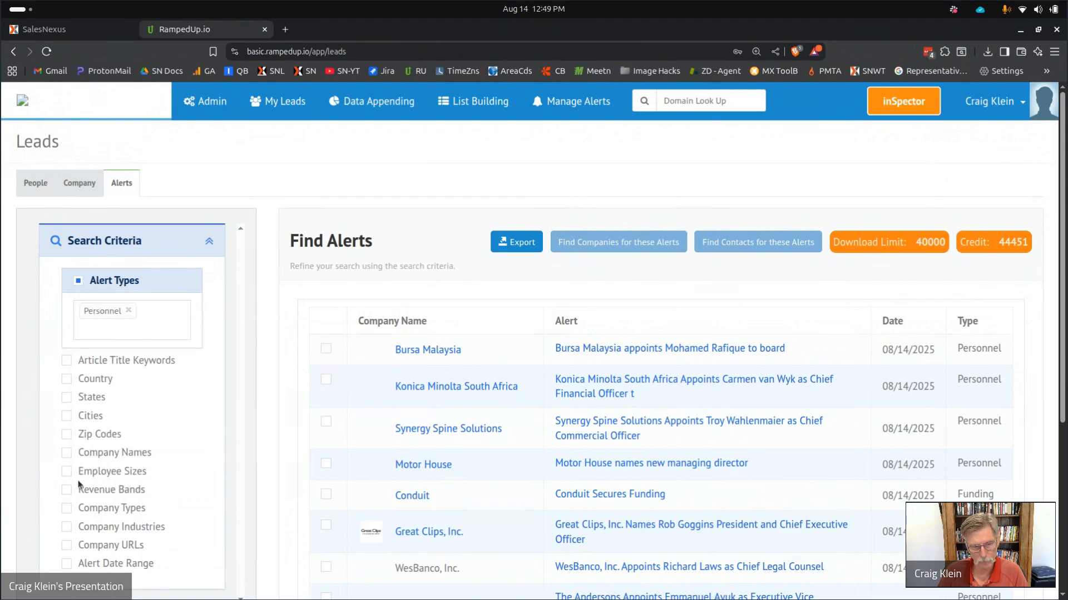
# Limit the alert date range to Last Week.
pyautogui.click(67, 564)
pyautogui.scroll(-5, 148, 359)
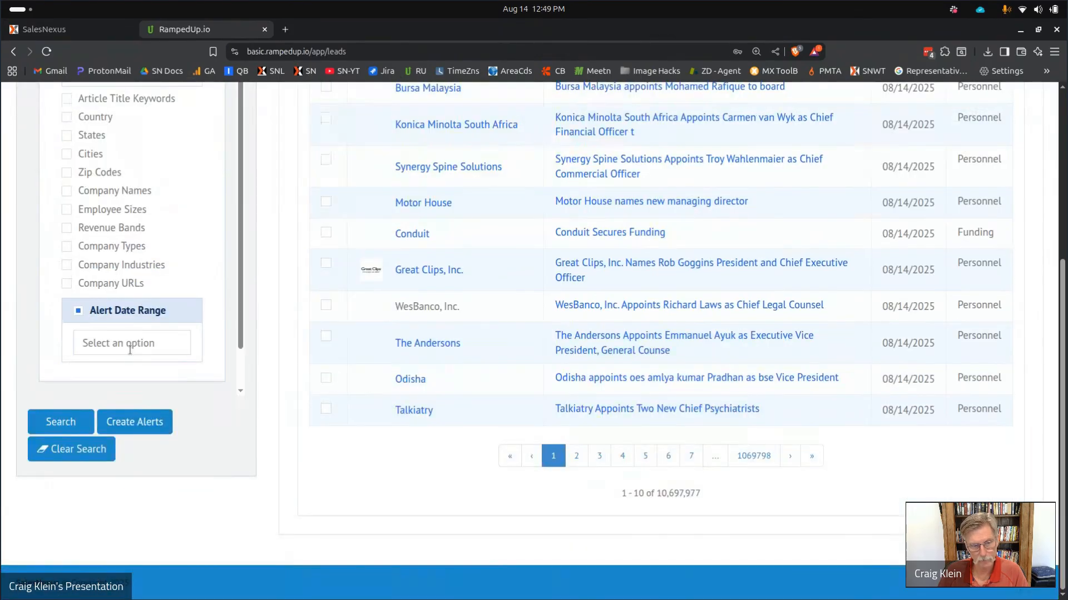
pyautogui.click(132, 354)
pyautogui.click(118, 388)
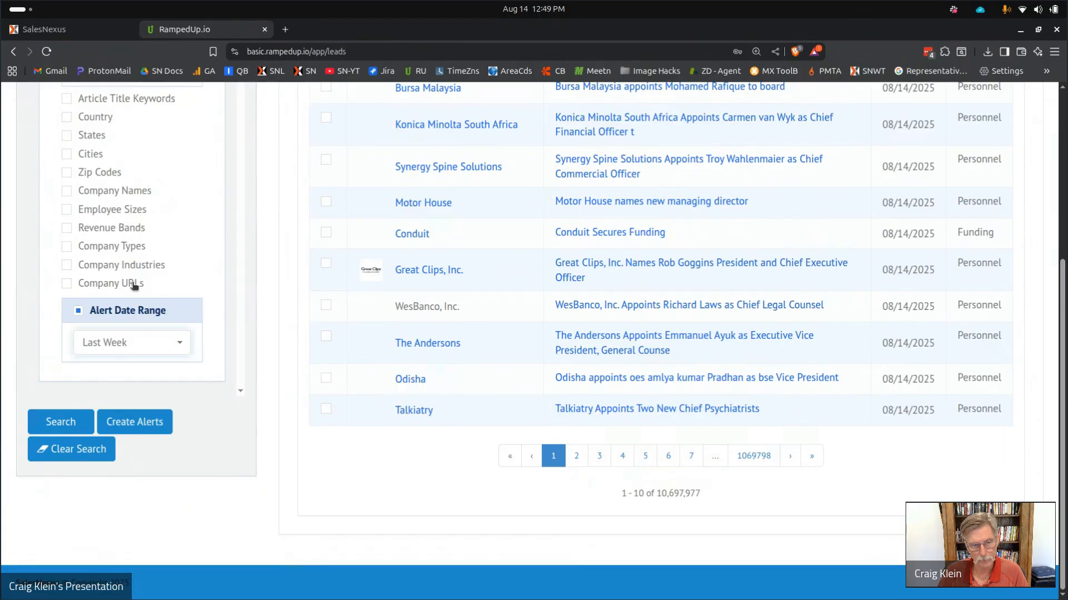
pyautogui.scroll(5, 132, 286)
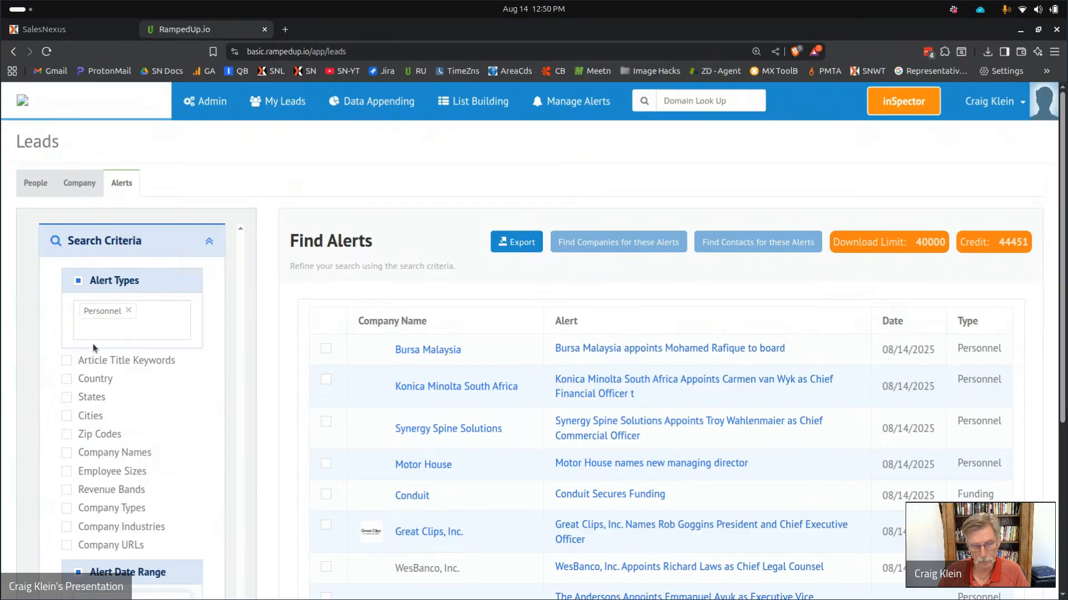
# Add 'engineer' as an article title keyword and run the search, returning 5,072 alerts.
pyautogui.click(67, 362)
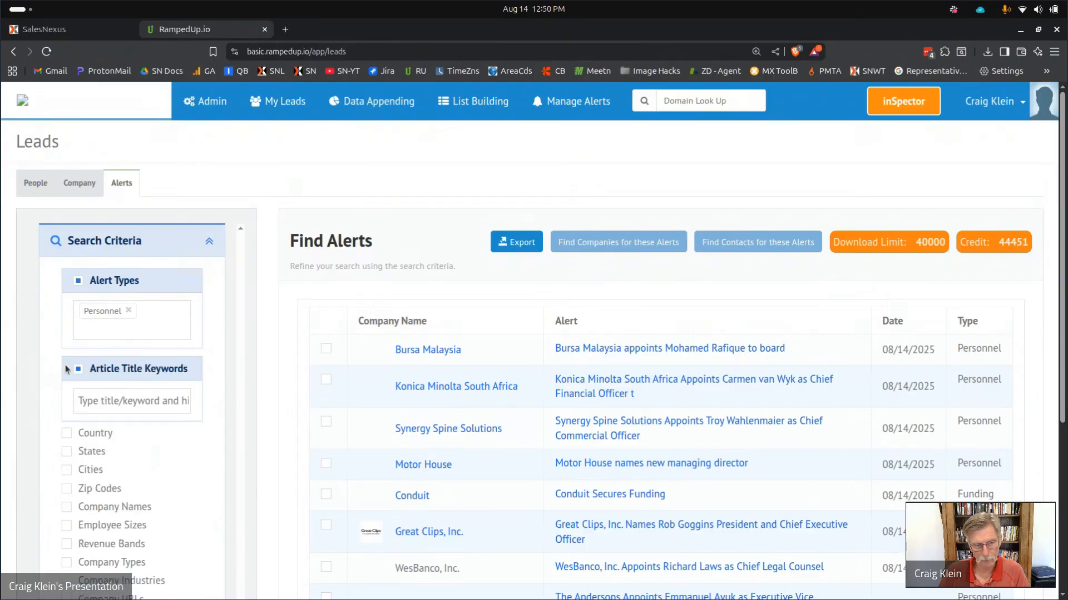
pyautogui.click(111, 395)
pyautogui.write('engineer')
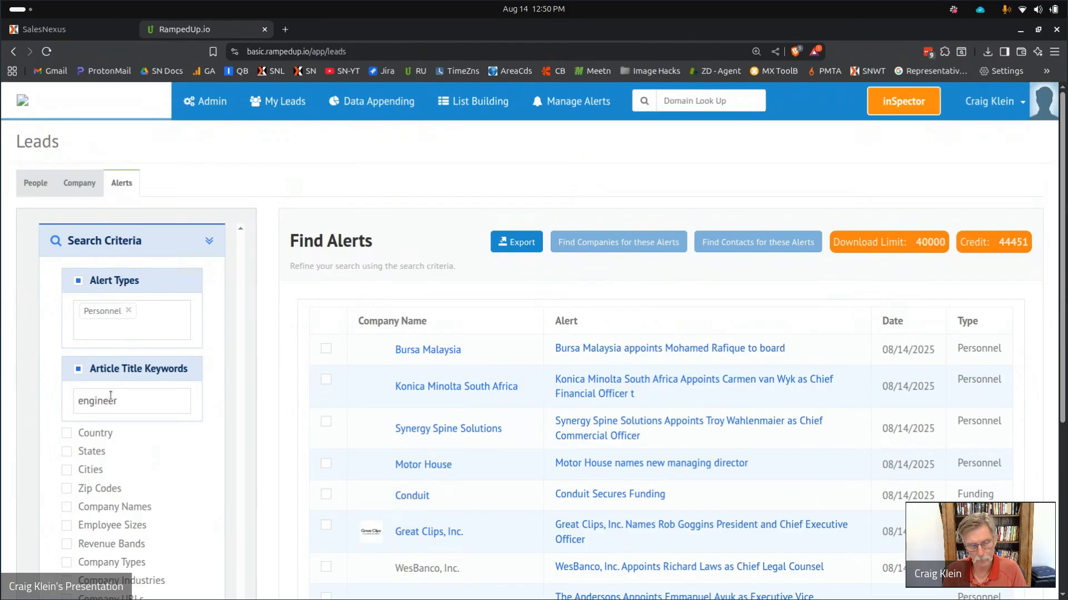
pyautogui.press('Return')
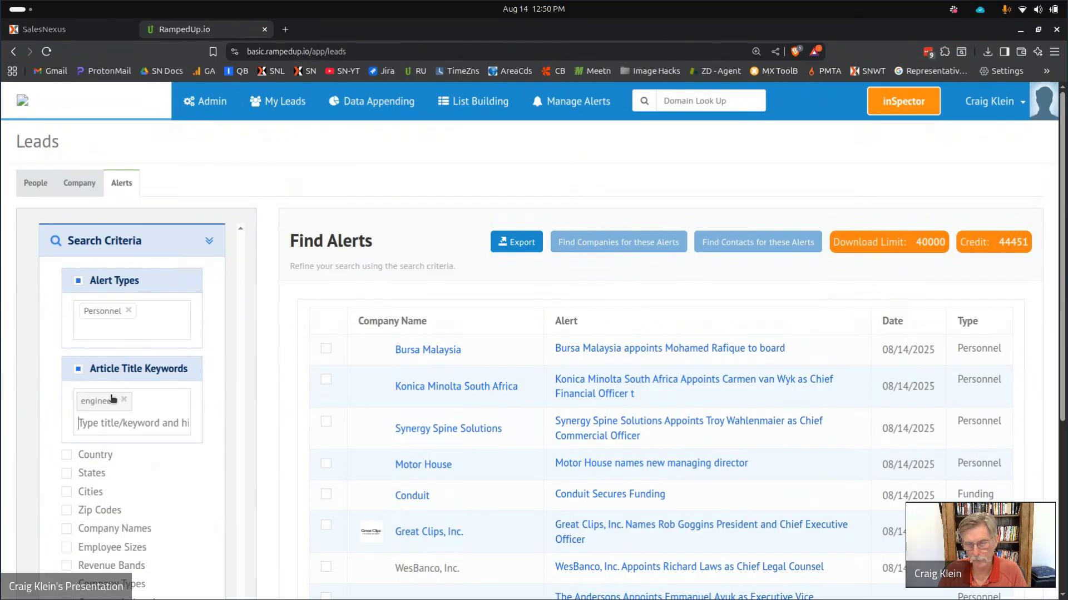
pyautogui.scroll(-3, 172, 340)
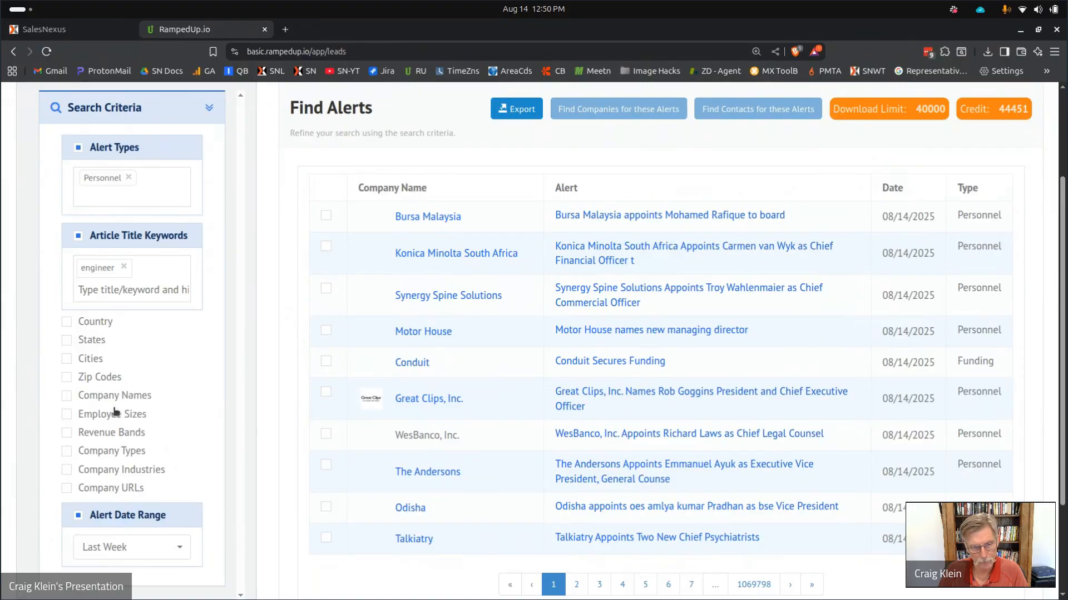
pyautogui.scroll(-3, 111, 417)
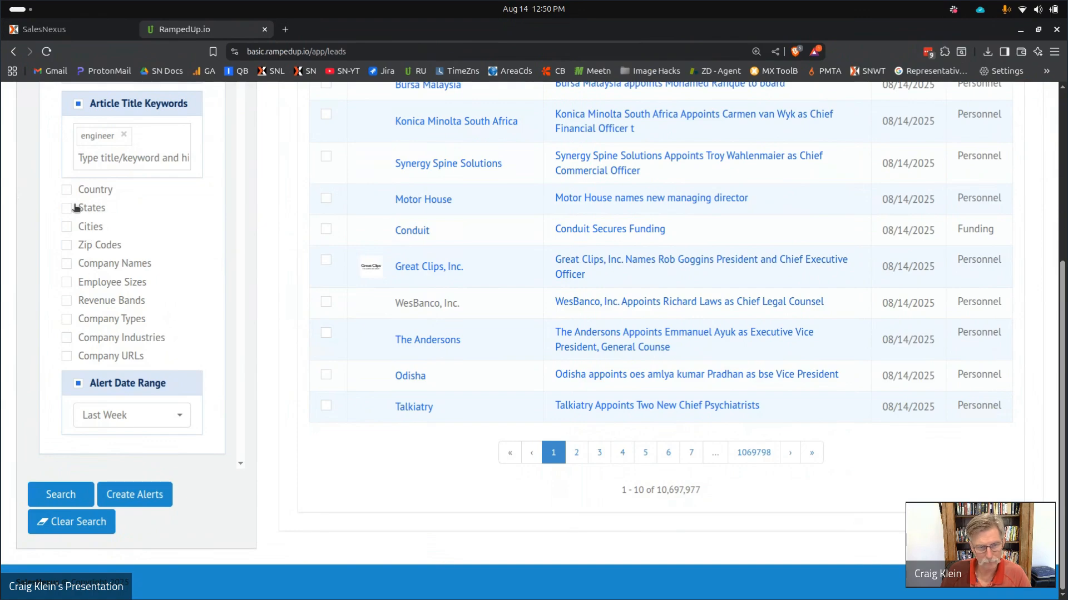
pyautogui.click(61, 493)
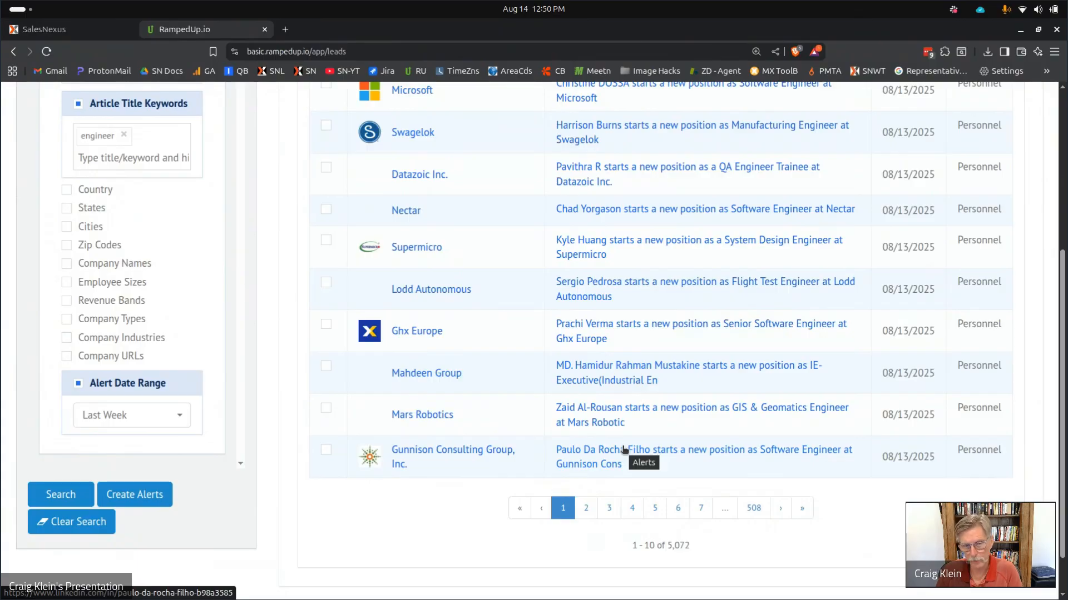
# Tick the Microsoft, Swagelok, Datazoic, Nectar, Supermicro, Lodd Autonomous, Ghx Europe and Mahdeen Group alerts.
pyautogui.scroll(4, 624, 450)
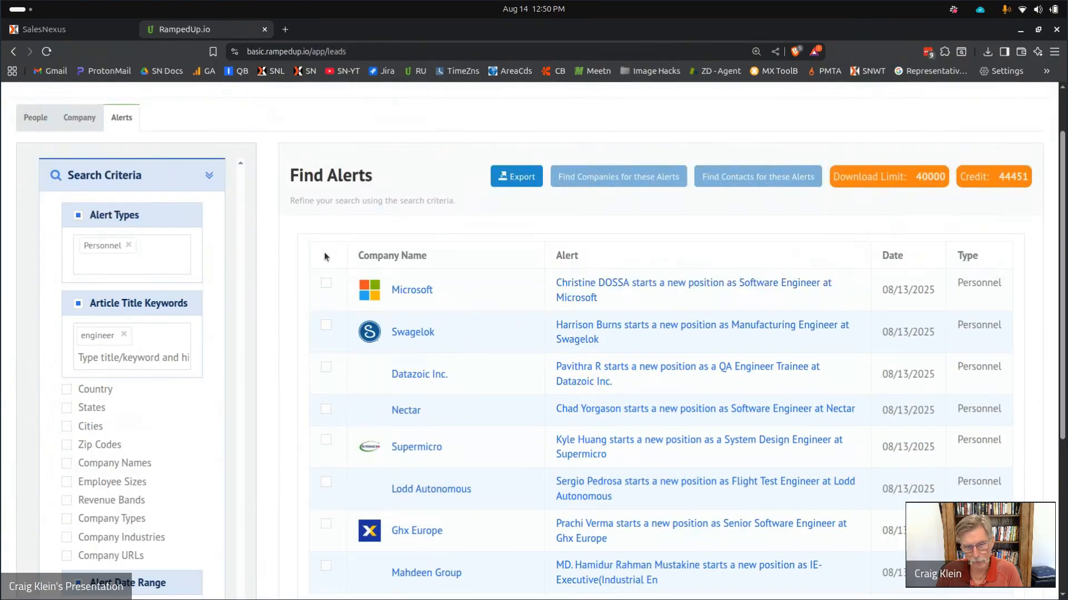
pyautogui.click(326, 284)
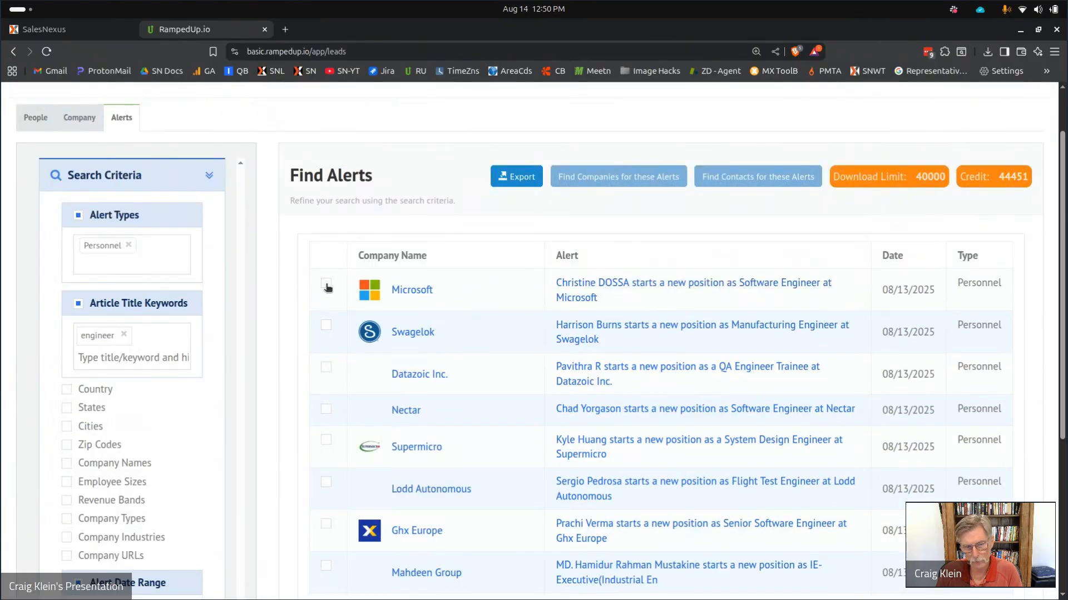
pyautogui.click(325, 325)
pyautogui.click(326, 367)
pyautogui.click(325, 413)
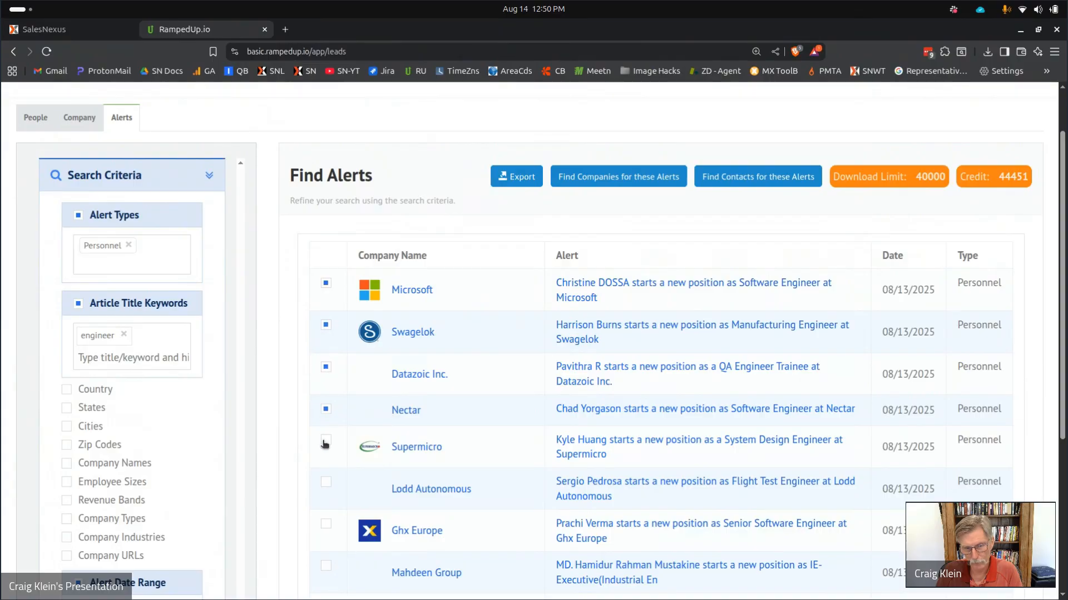
pyautogui.click(326, 441)
pyautogui.click(327, 484)
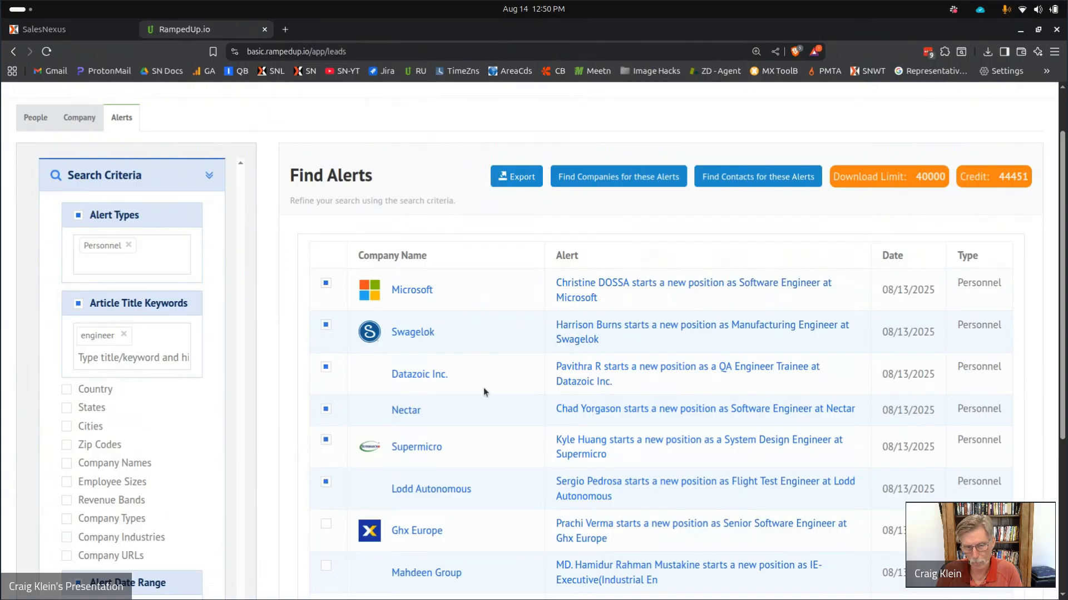
pyautogui.scroll(-4, 473, 333)
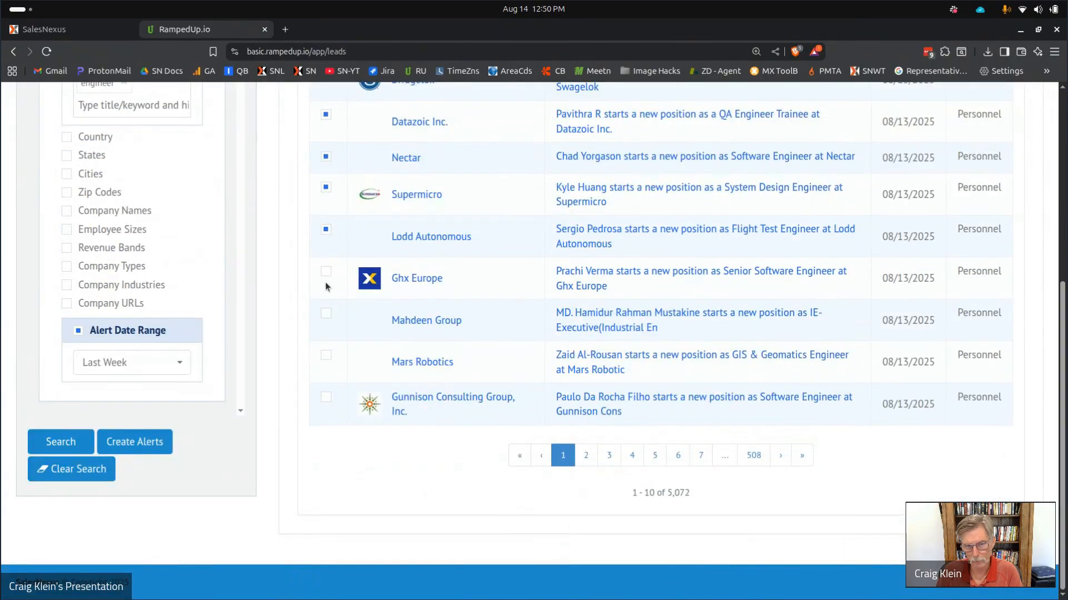
pyautogui.click(326, 314)
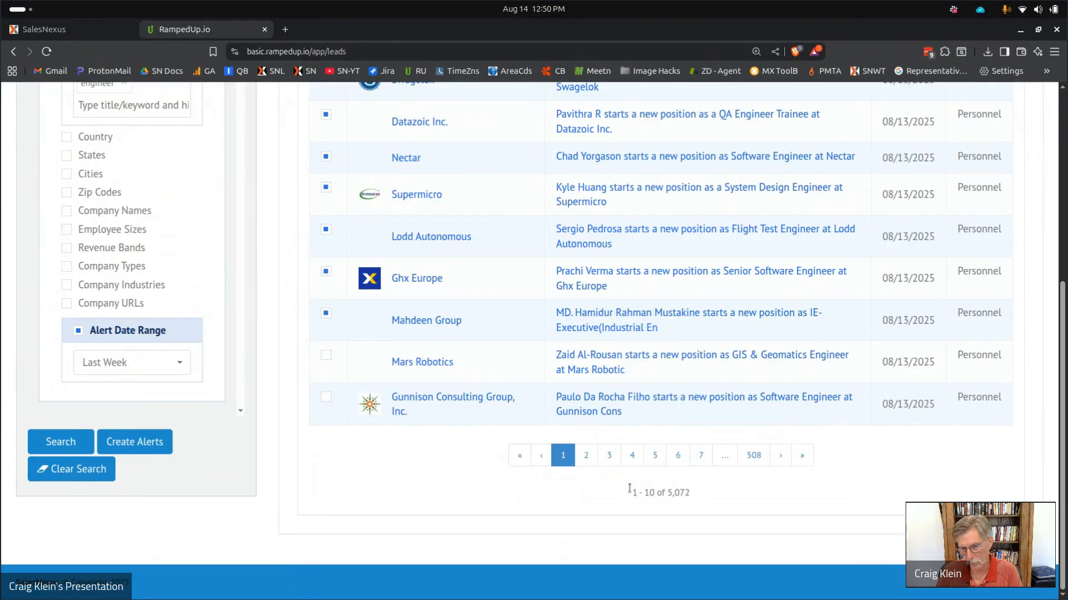
pyautogui.scroll(4, 589, 301)
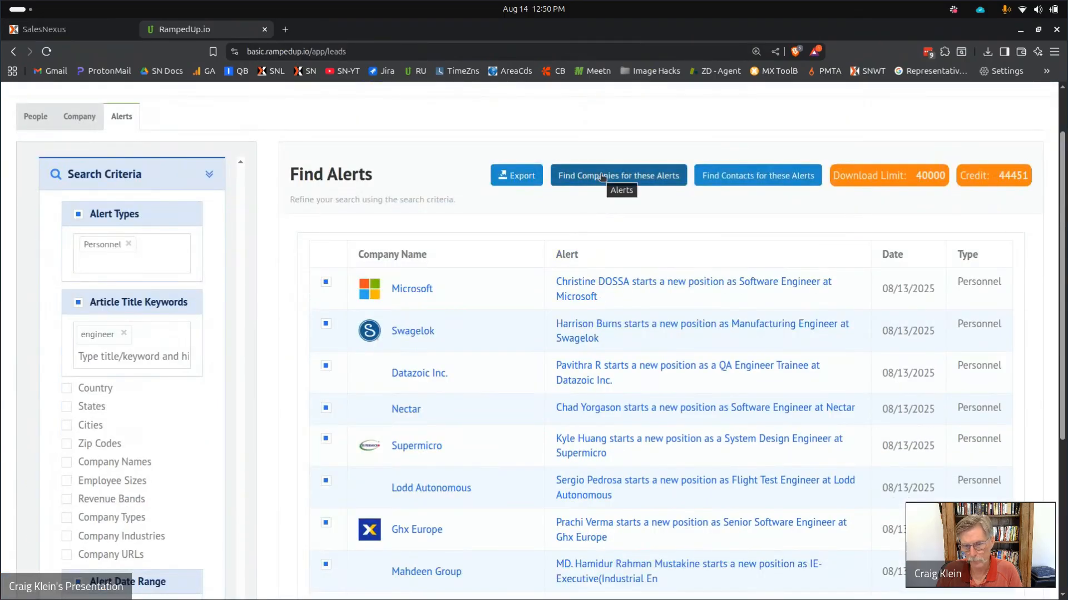
# Restrict the alerts to the United States and rerun the search.
pyautogui.click(67, 390)
pyautogui.click(105, 427)
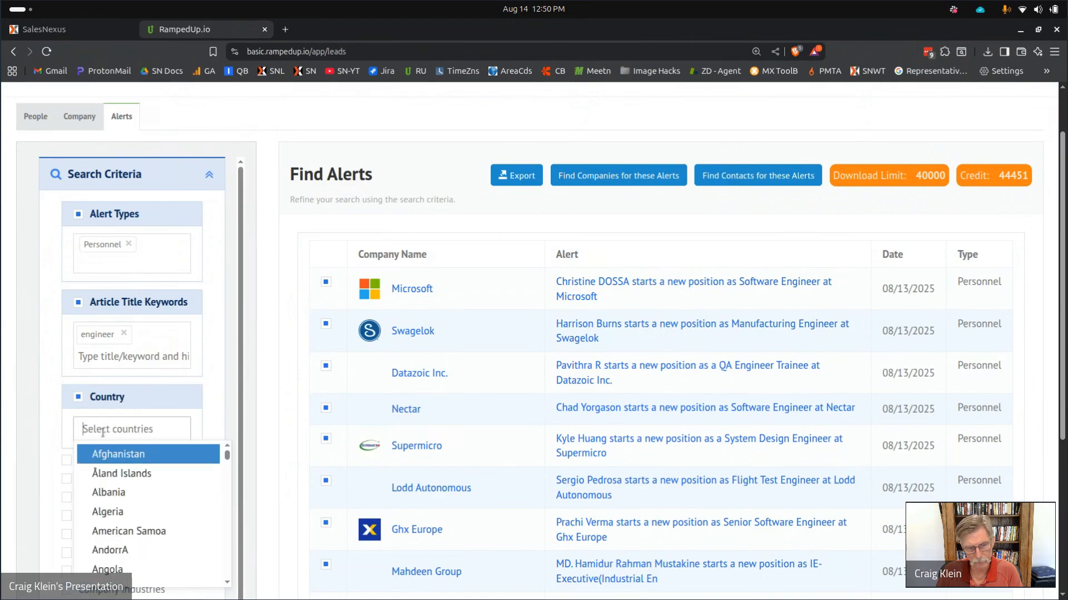
pyautogui.write('united')
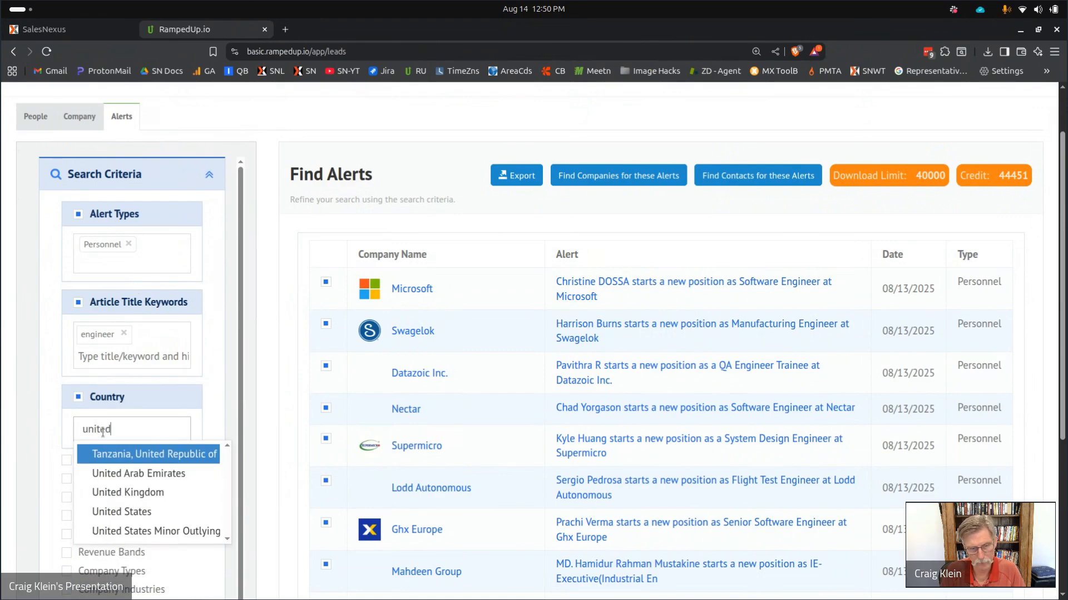
pyautogui.click(145, 513)
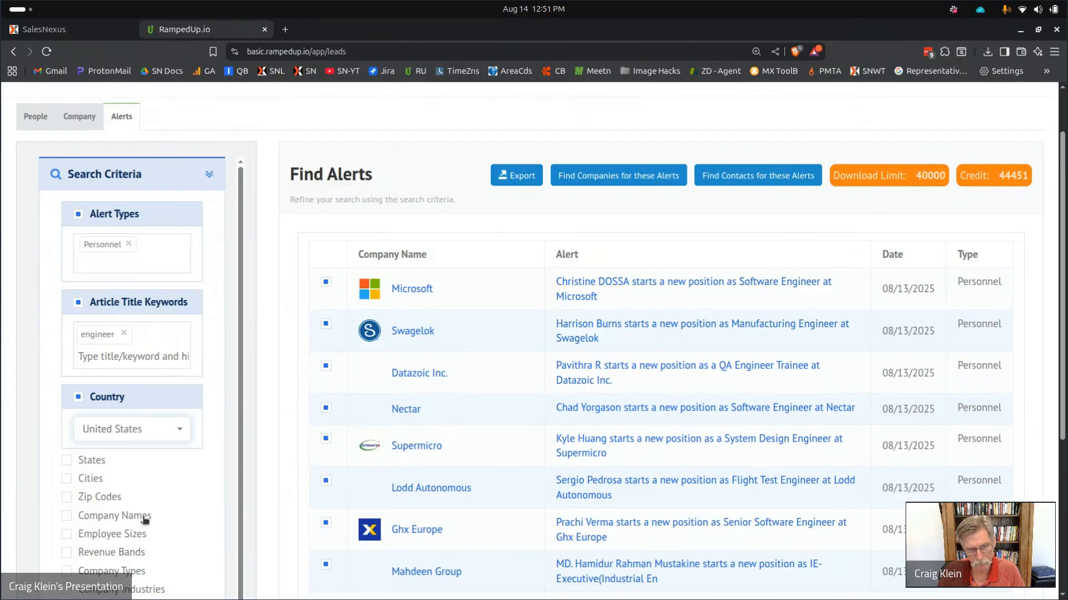
pyautogui.scroll(-5, 317, 356)
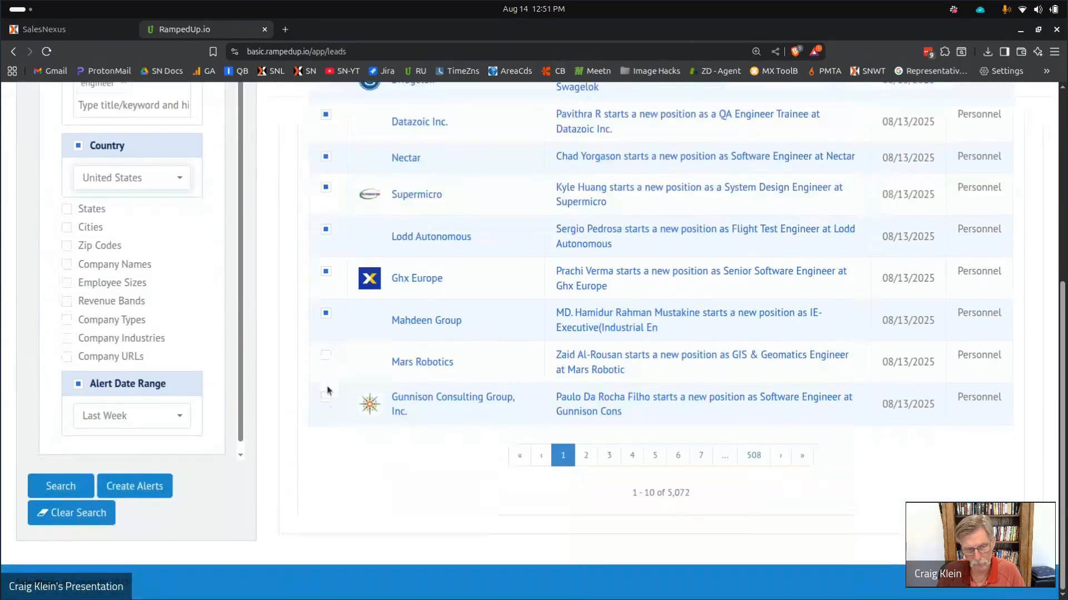
pyautogui.click(55, 487)
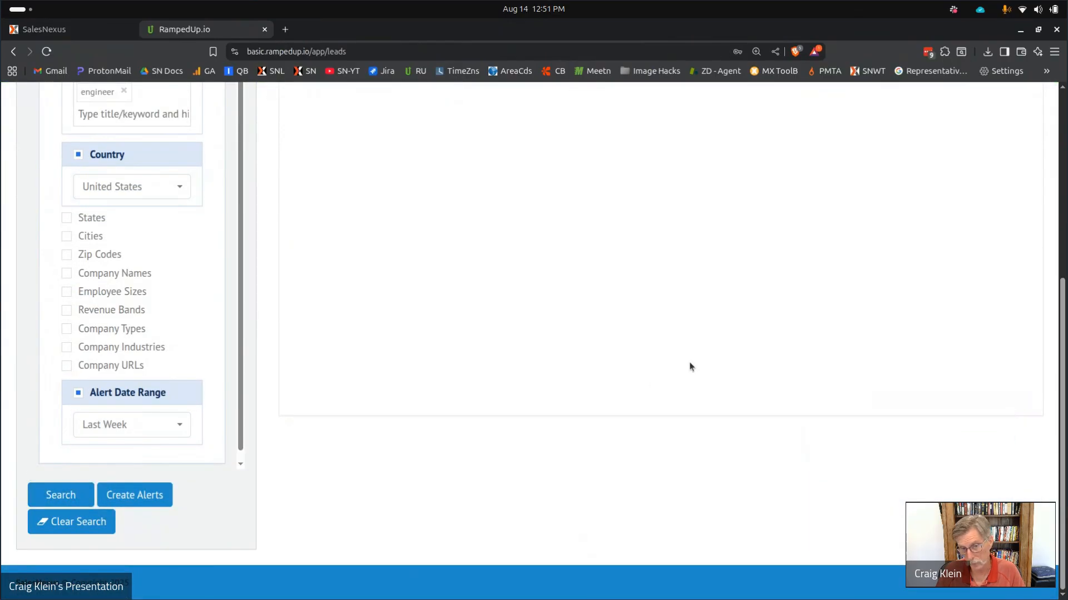
# Remove the country filter and rerun the engineer Personnel alert search.
pyautogui.scroll(4, 689, 362)
pyautogui.scroll(-1, 222, 311)
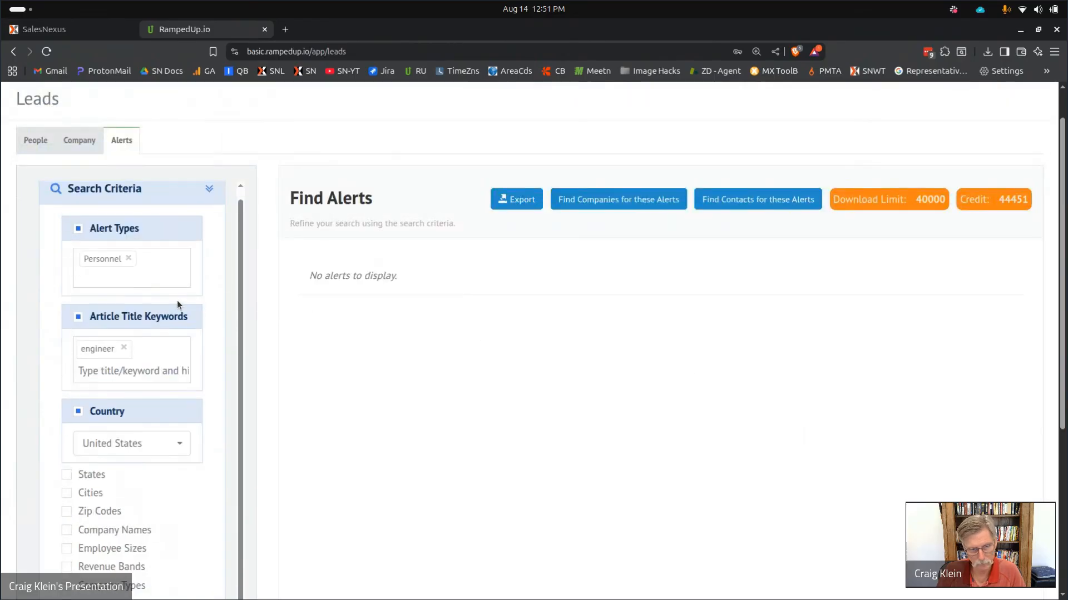
pyautogui.click(170, 445)
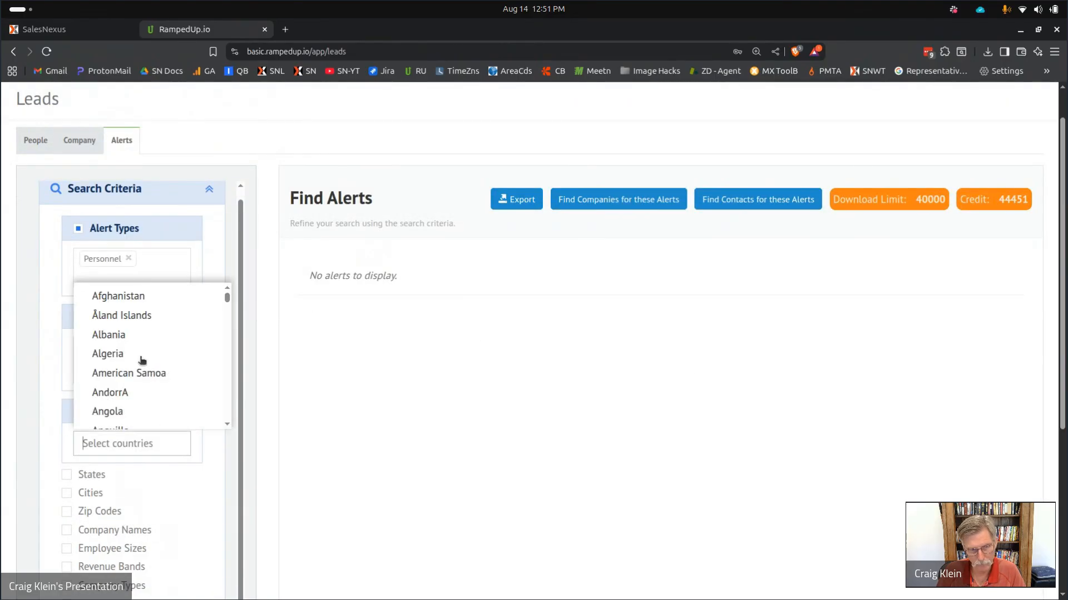
pyautogui.scroll(-1, 136, 334)
pyautogui.scroll(-8, 138, 345)
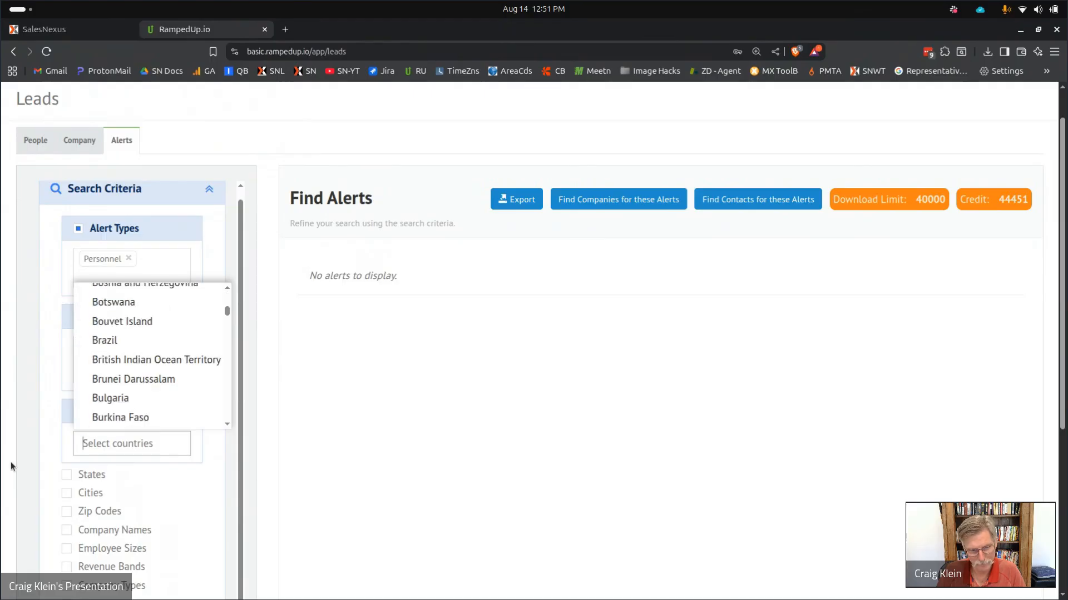
pyautogui.click(44, 452)
pyautogui.click(148, 444)
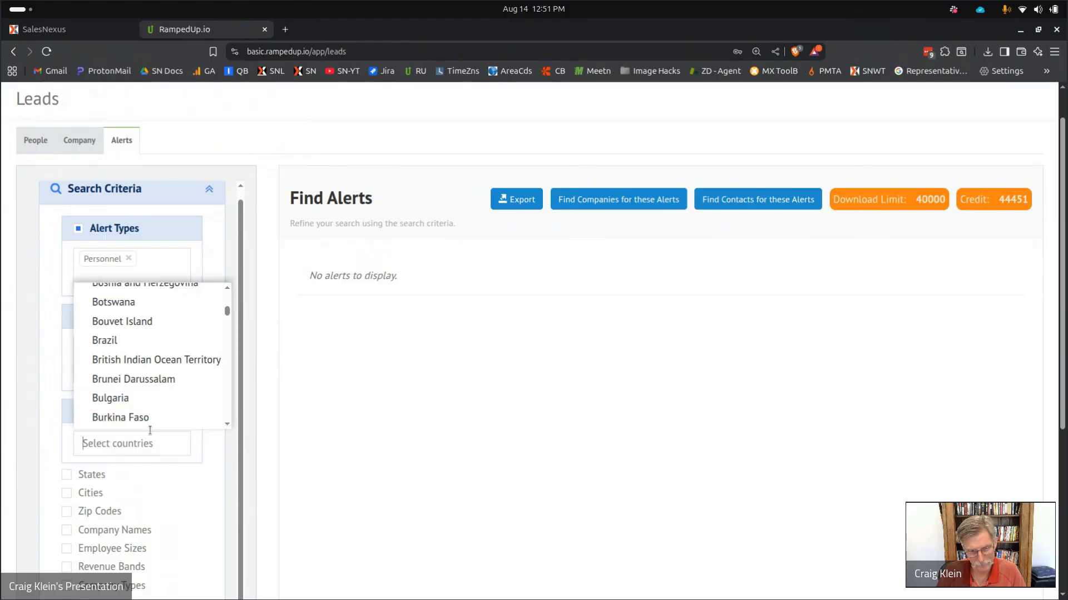
pyautogui.scroll(8, 155, 367)
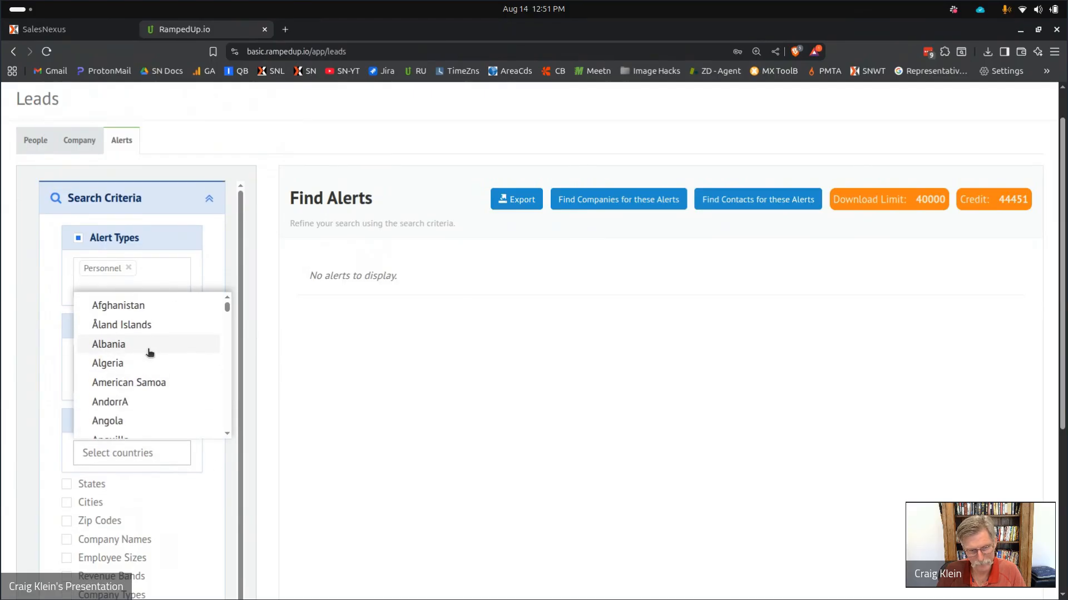
pyautogui.scroll(-12, 142, 371)
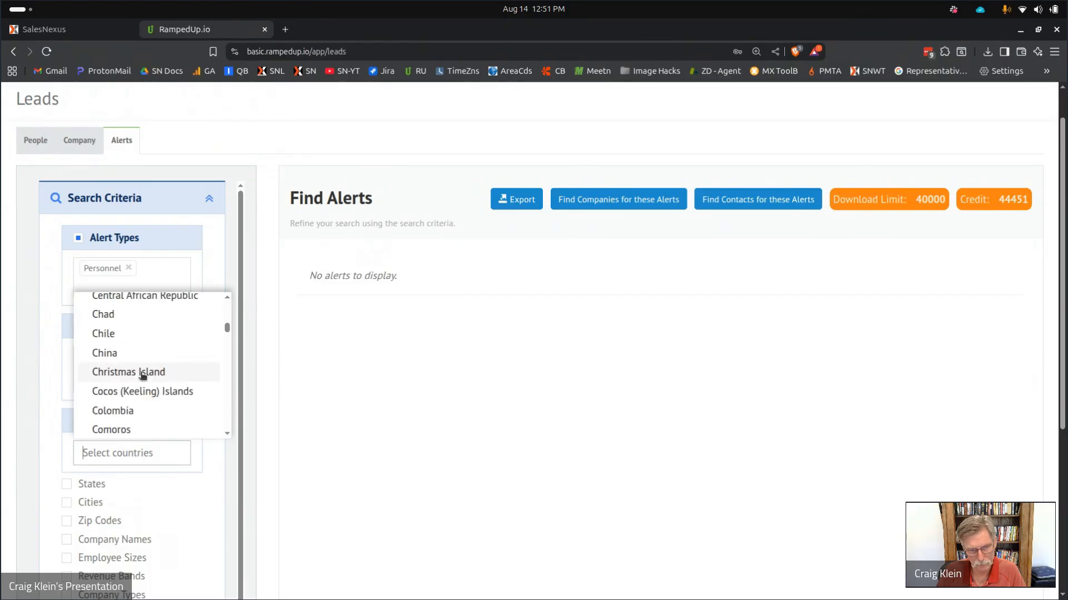
pyautogui.press('Escape')
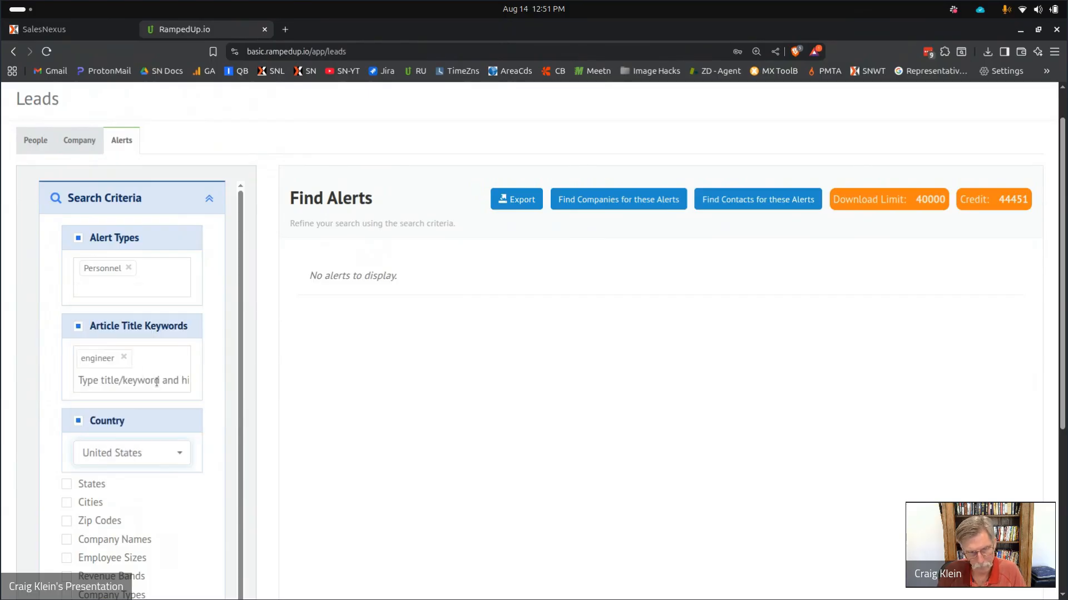
pyautogui.click(79, 421)
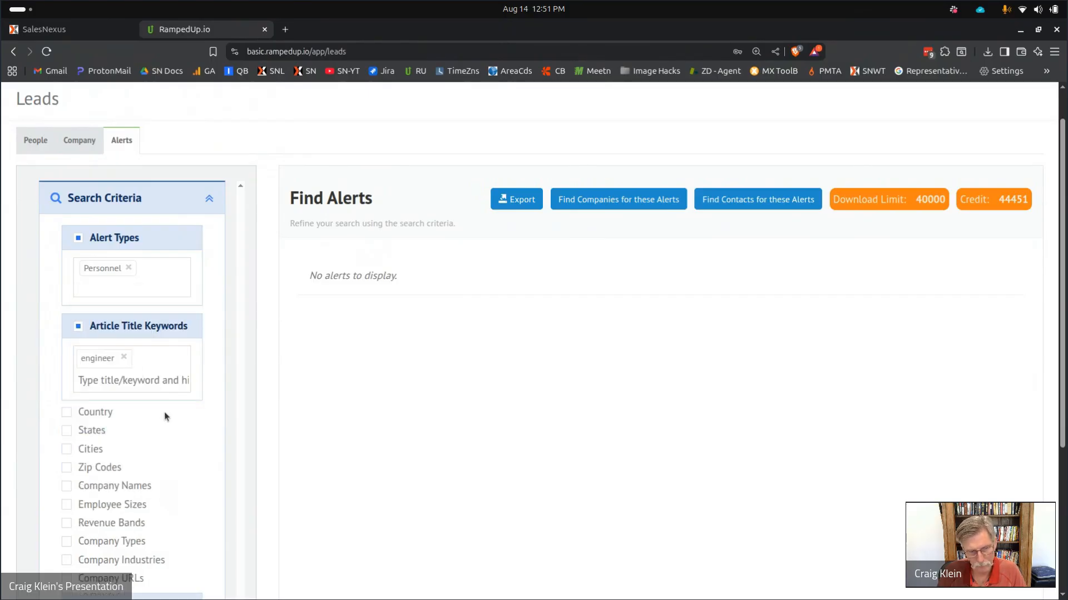
pyautogui.scroll(-5, 165, 412)
pyautogui.click(67, 494)
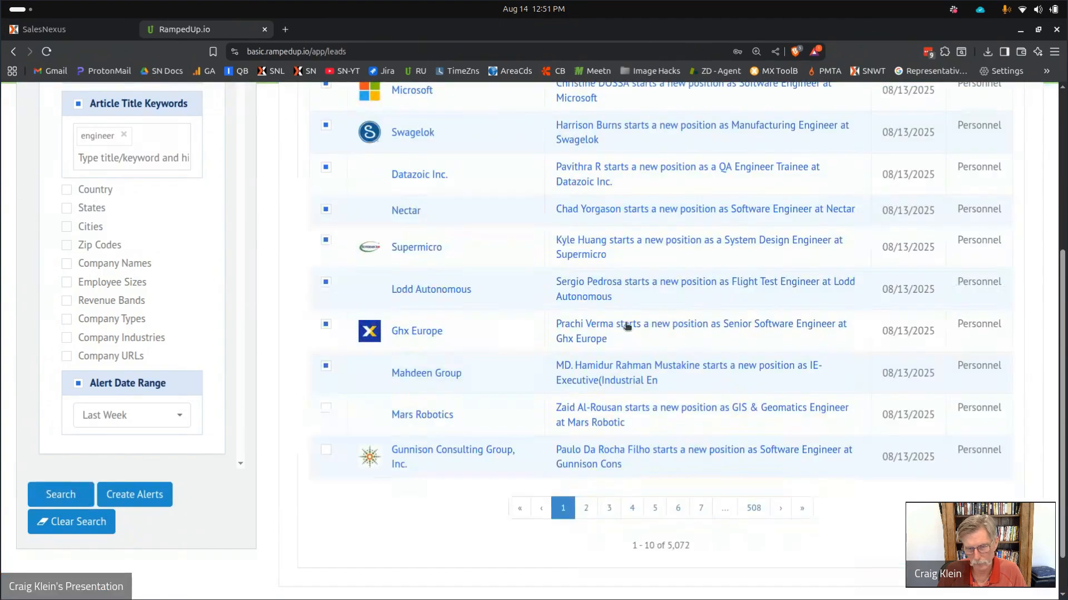
# Find the contacts behind the selected engineer alerts.
pyautogui.scroll(1, 571, 307)
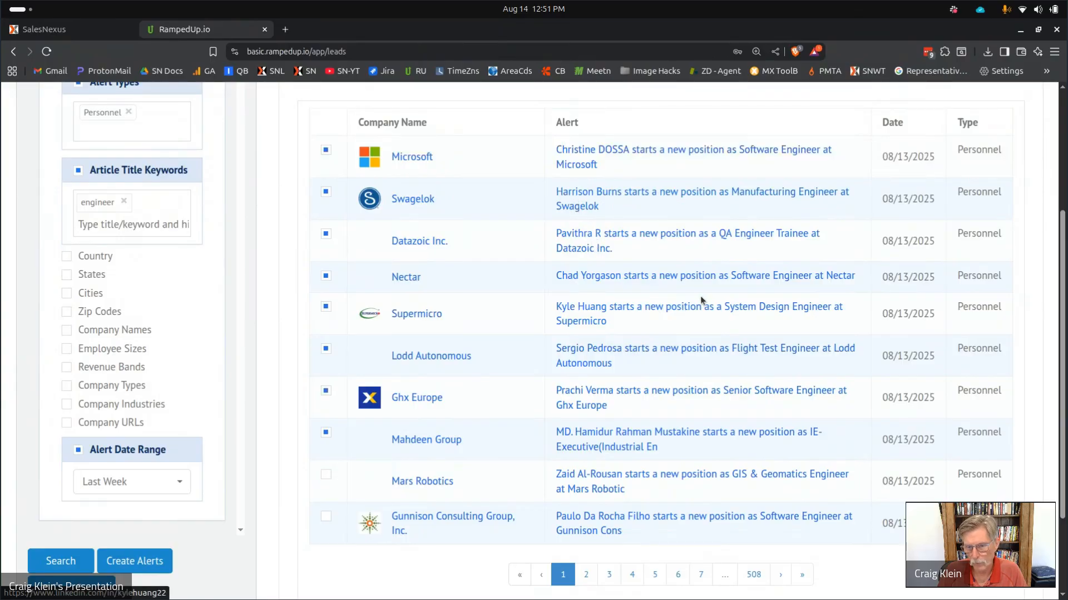
pyautogui.scroll(2, 515, 330)
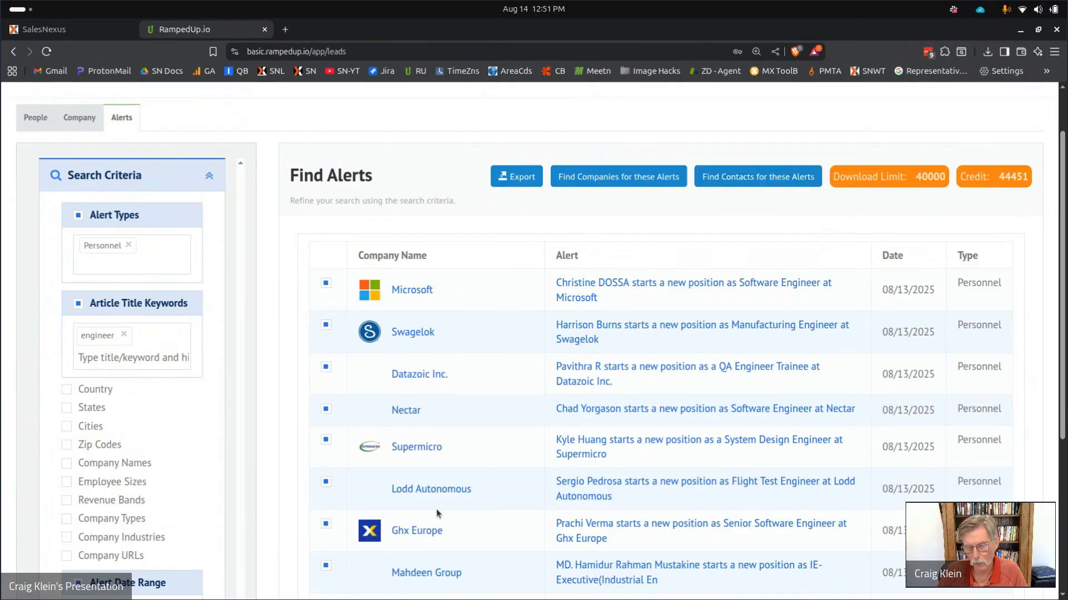
pyautogui.click(771, 177)
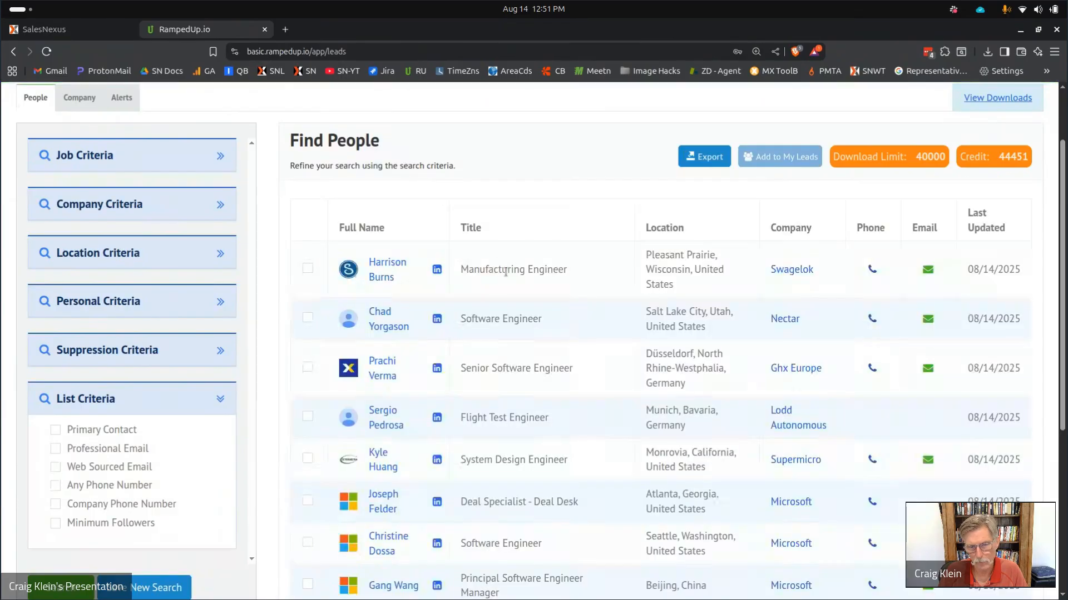
# Under Job Criteria, add 'engineering' as a job title and enable the Job Level filter.
pyautogui.scroll(-5, 536, 345)
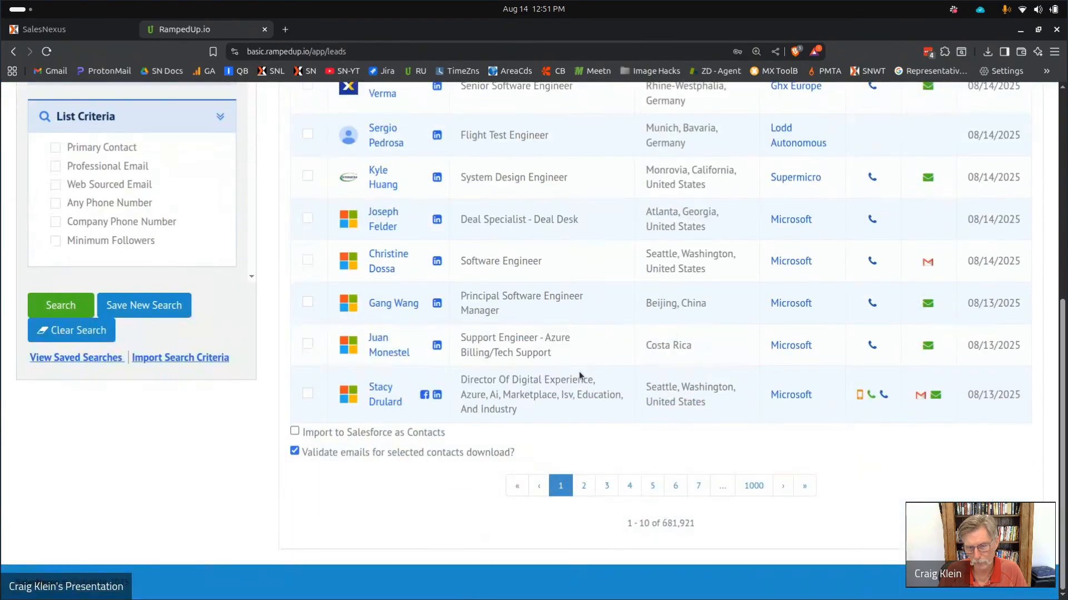
pyautogui.scroll(5, 520, 269)
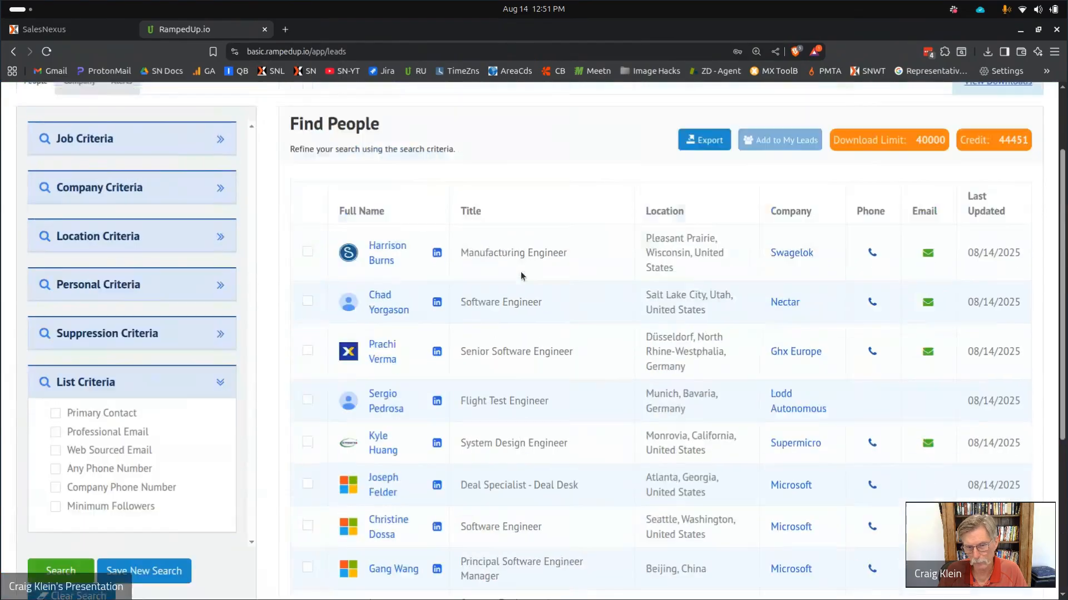
pyautogui.scroll(2, 209, 200)
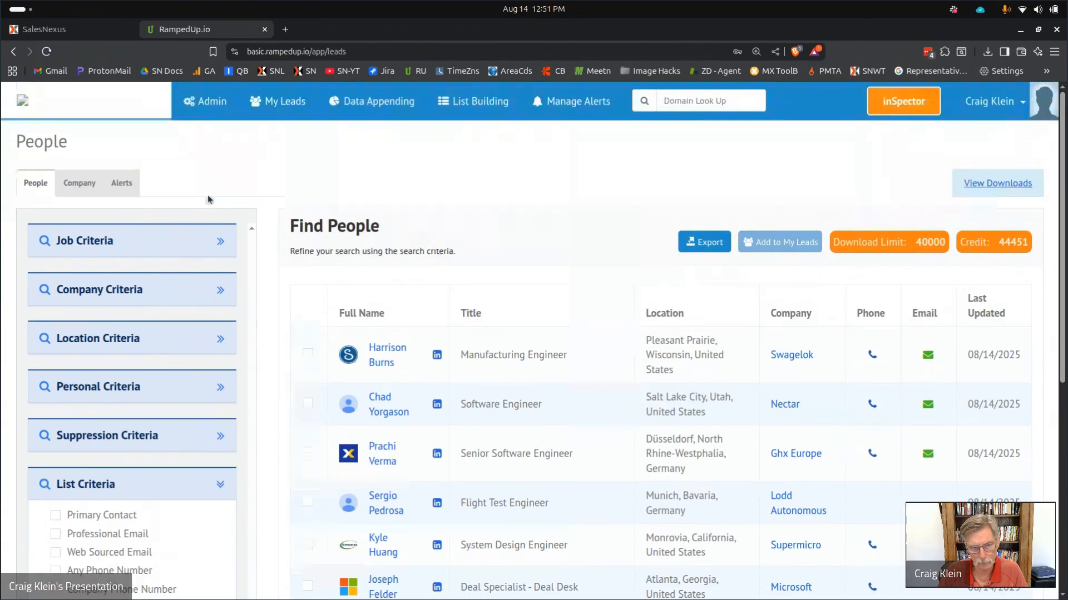
pyautogui.click(210, 246)
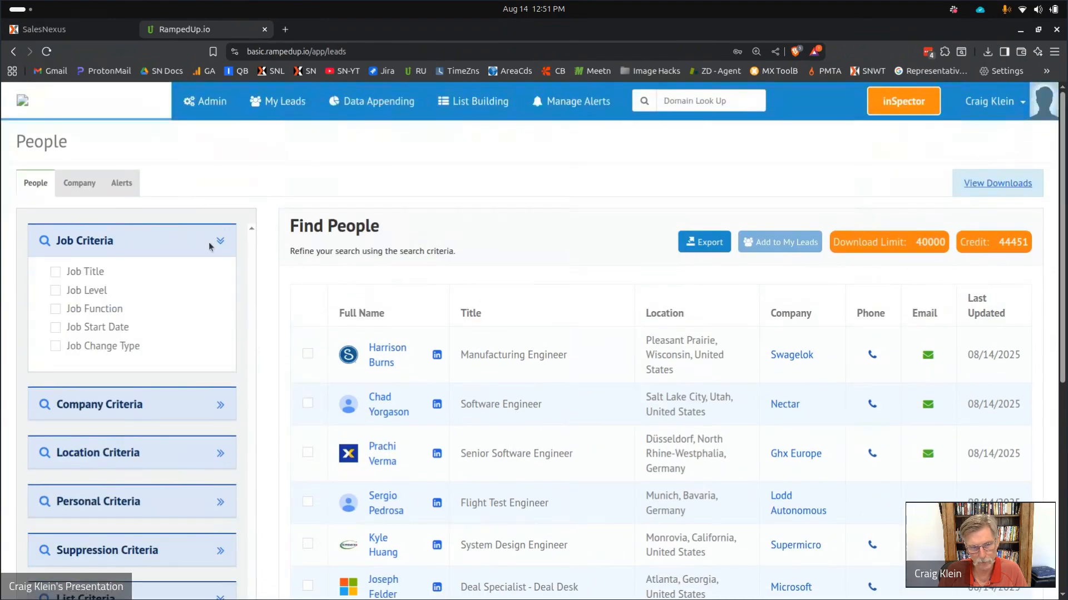
pyautogui.click(55, 272)
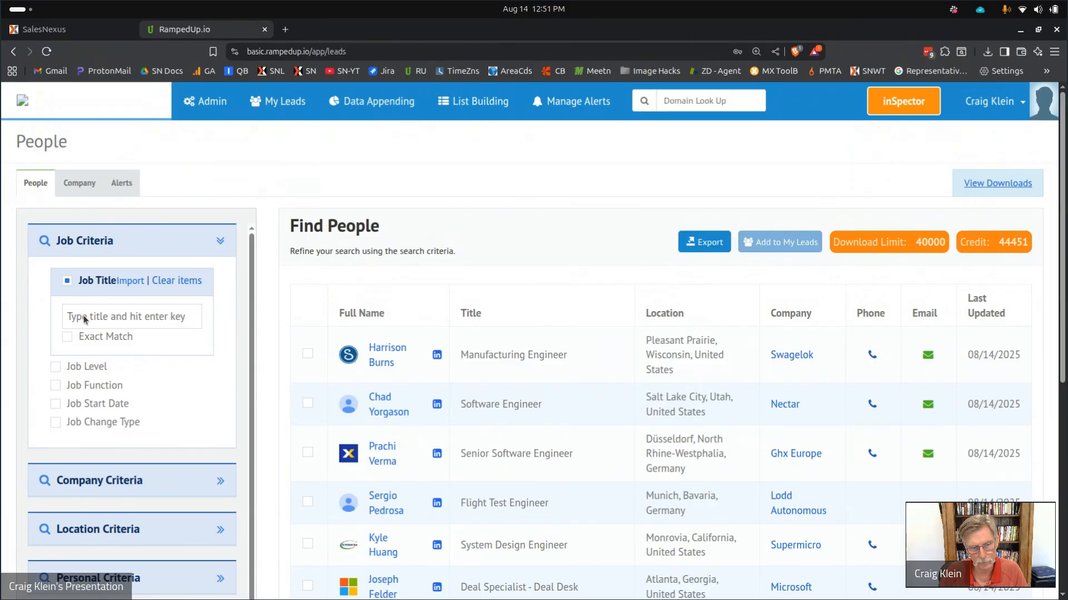
pyautogui.write('en')
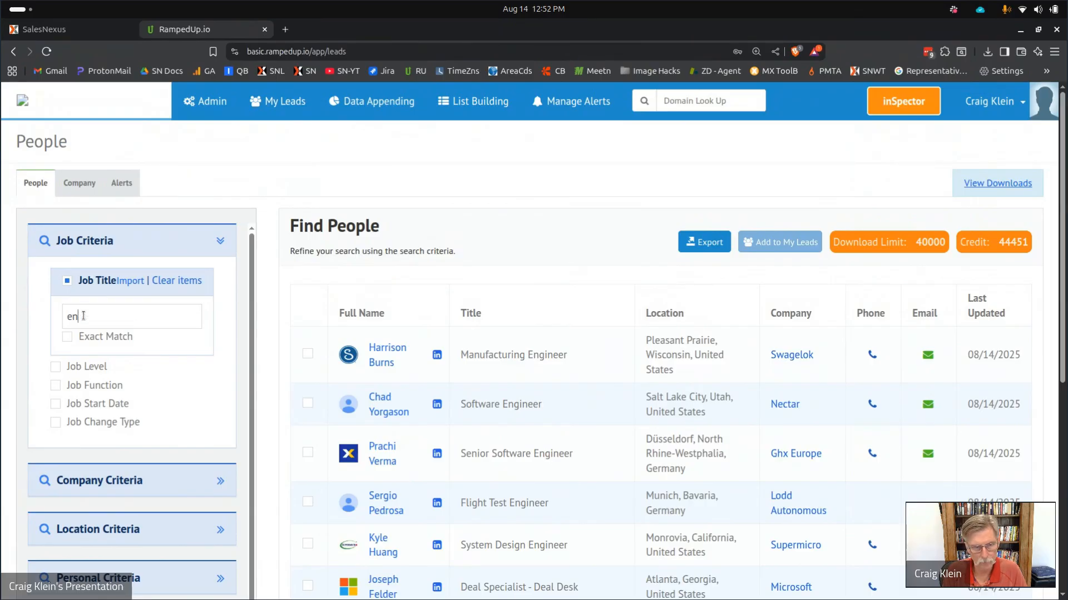
pyautogui.write('gineering')
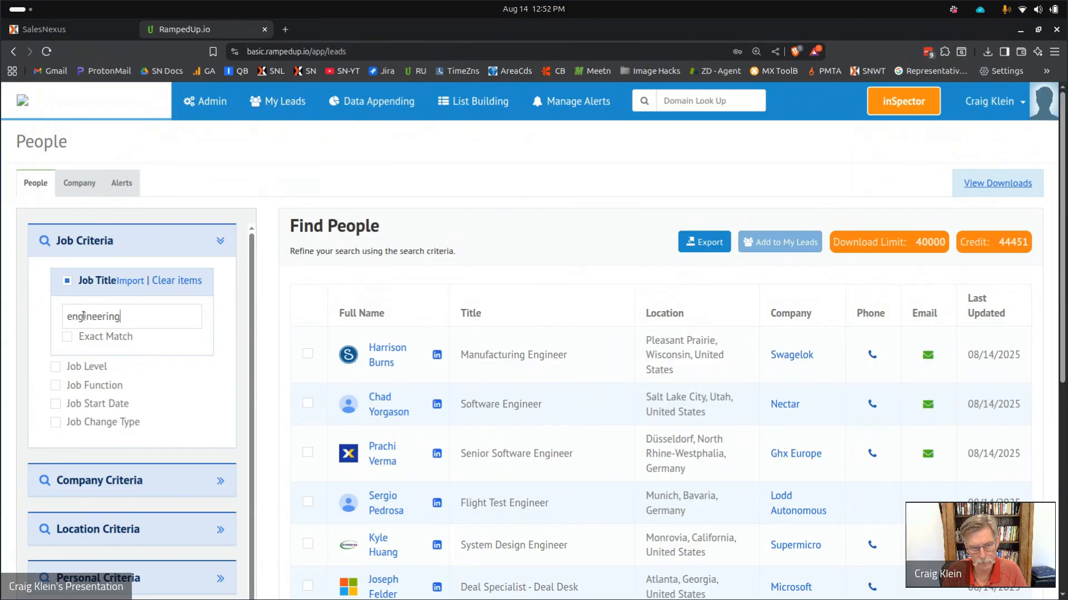
pyautogui.press('Return')
pyautogui.click(56, 389)
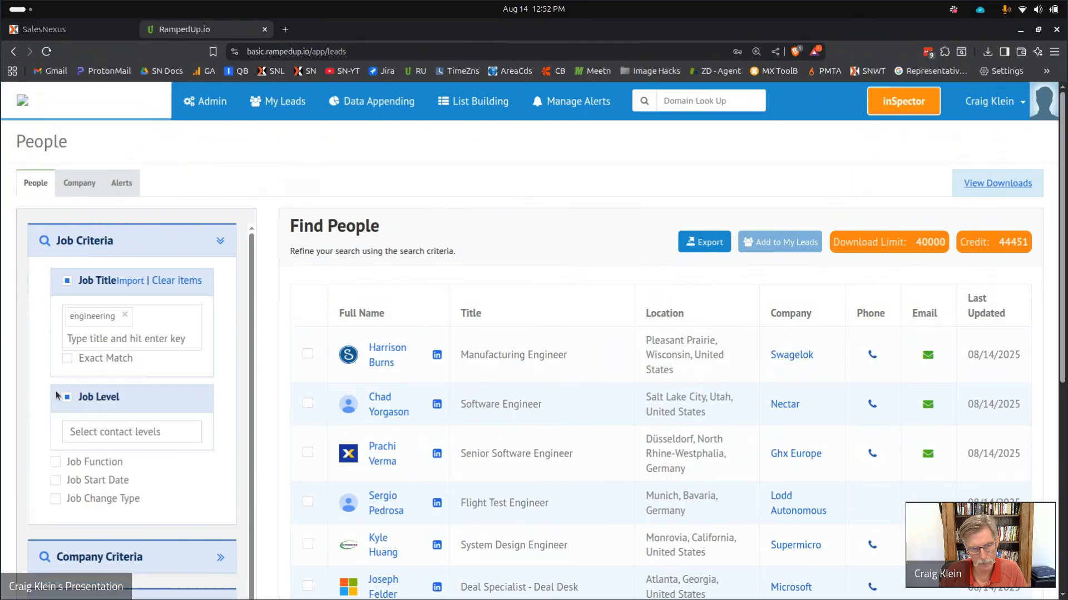
# Choose VP as the contact level and search, giving 1,214 engineering contacts.
pyautogui.click(116, 430)
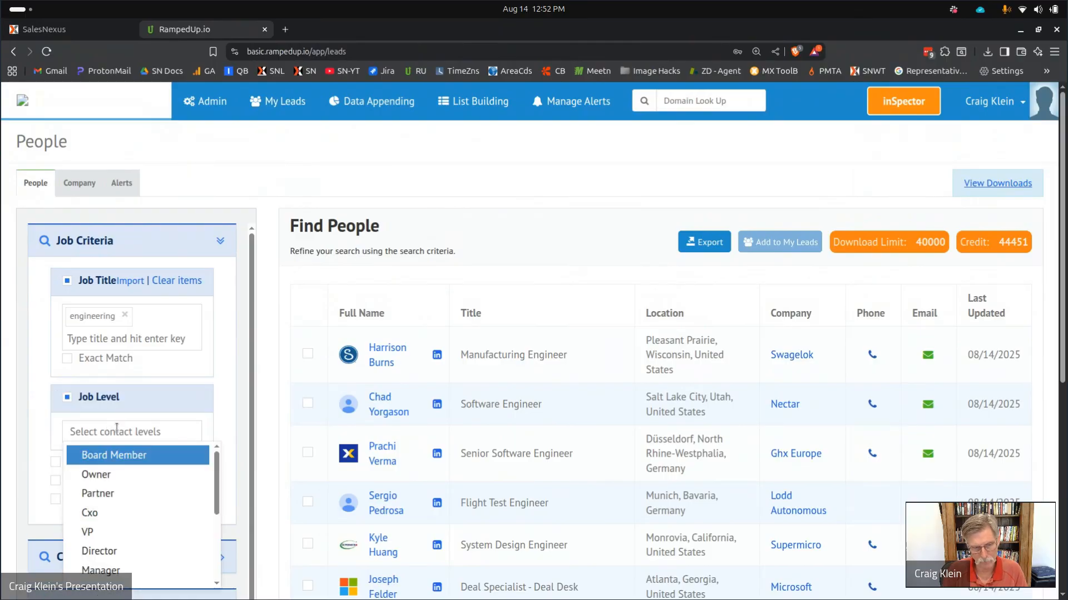
pyautogui.click(96, 531)
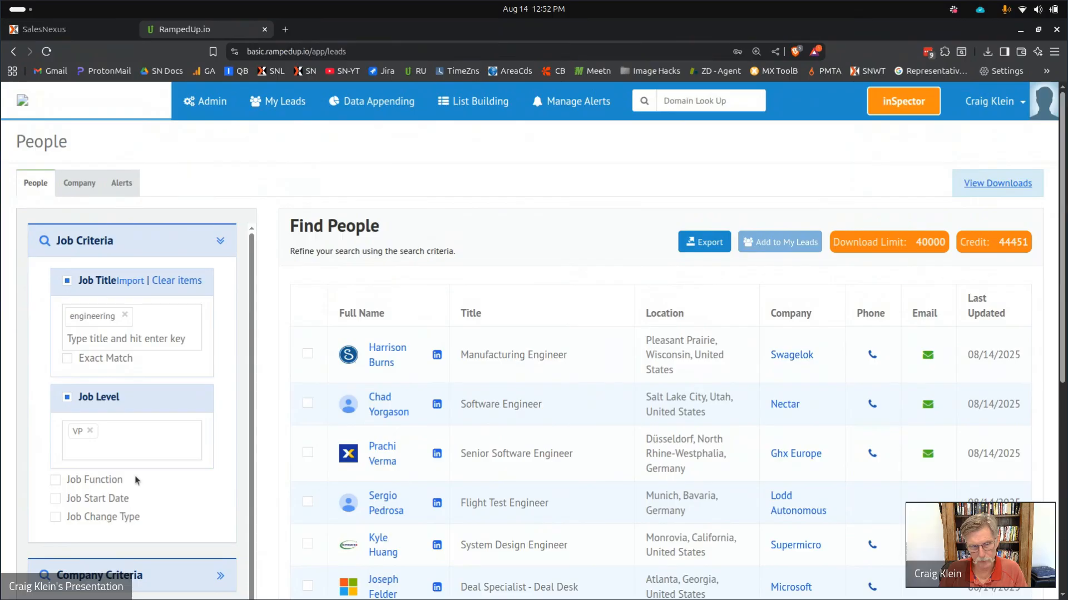
pyautogui.scroll(-3, 117, 489)
pyautogui.scroll(-5, 117, 489)
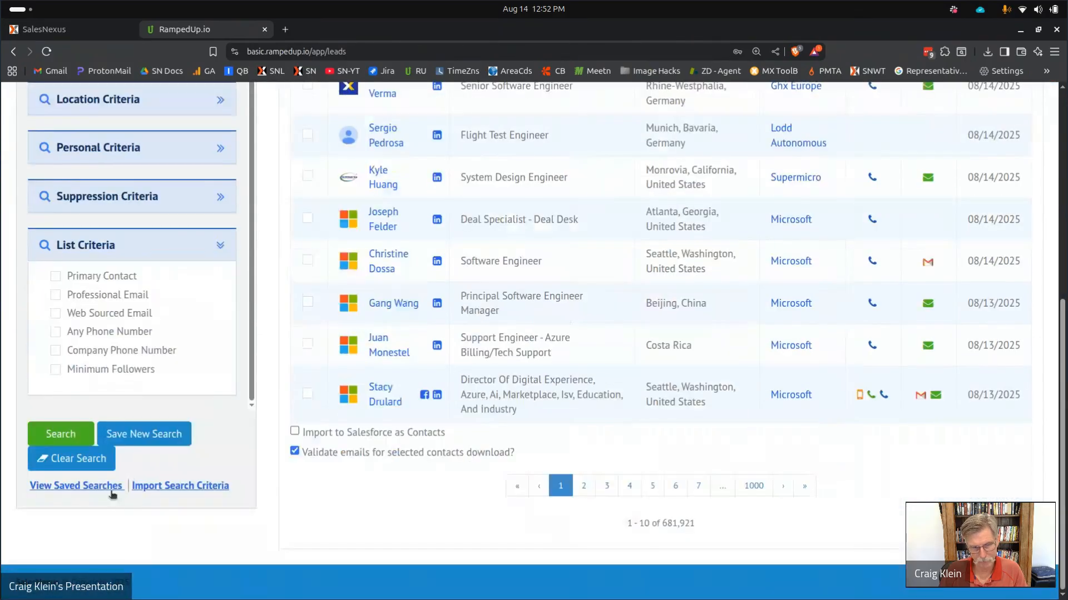
pyautogui.click(55, 435)
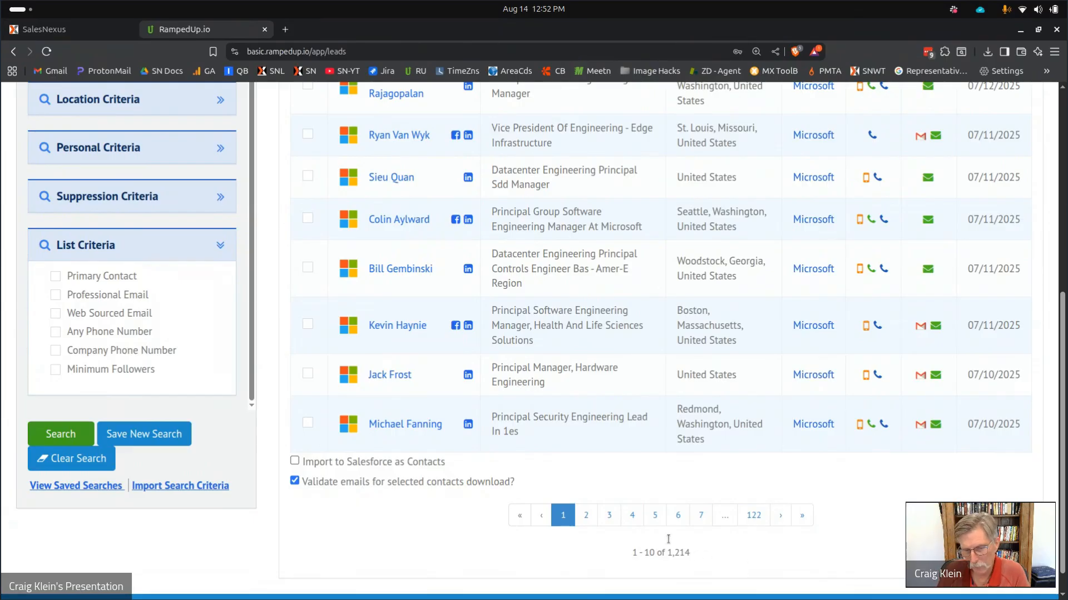
pyautogui.scroll(3, 638, 439)
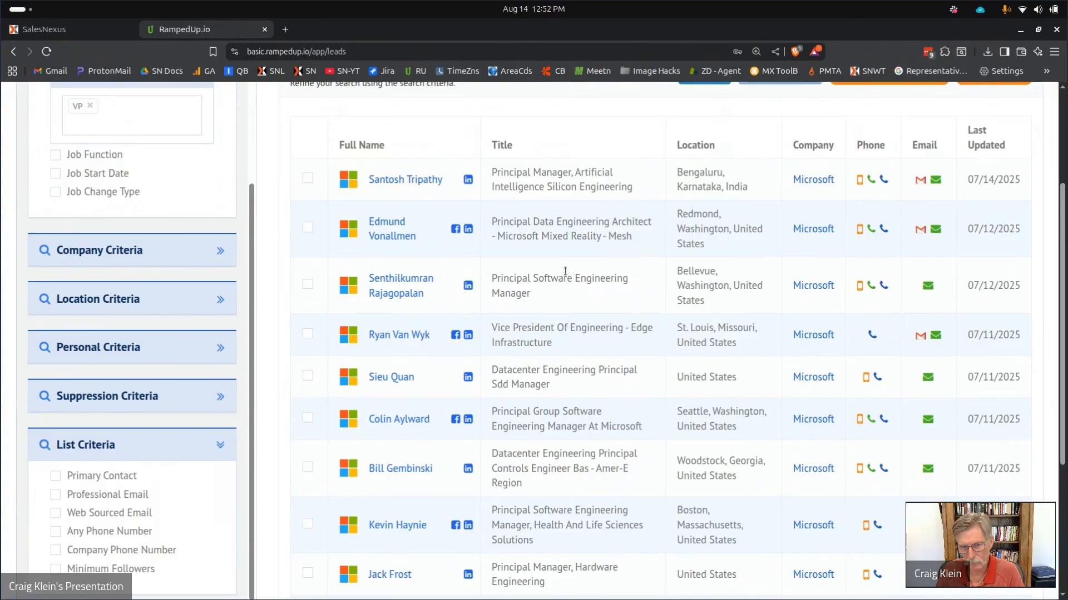
pyautogui.scroll(-3, 577, 277)
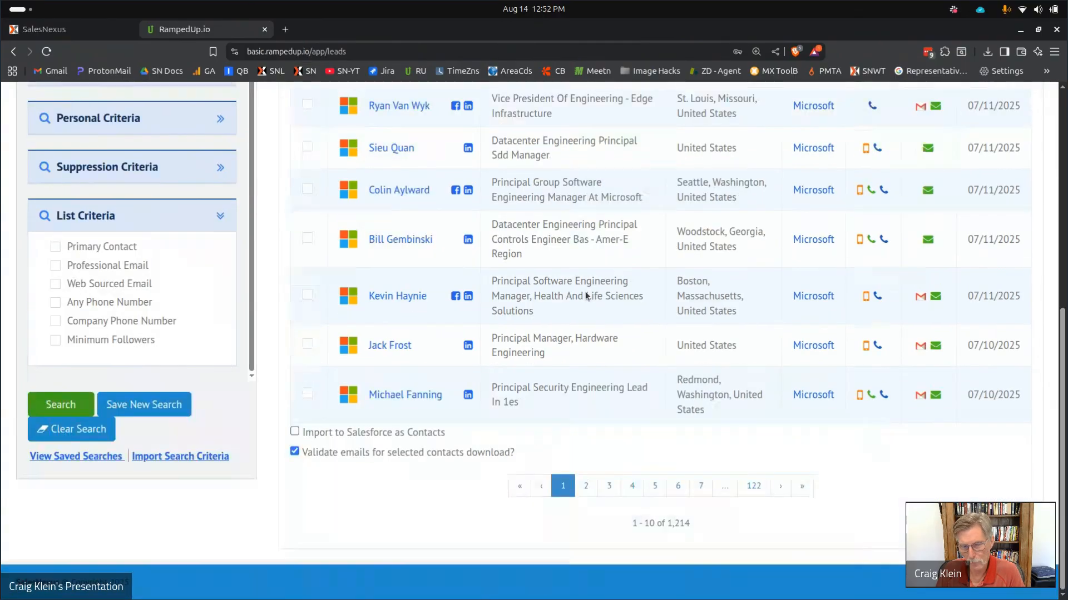
pyautogui.scroll(6, 581, 286)
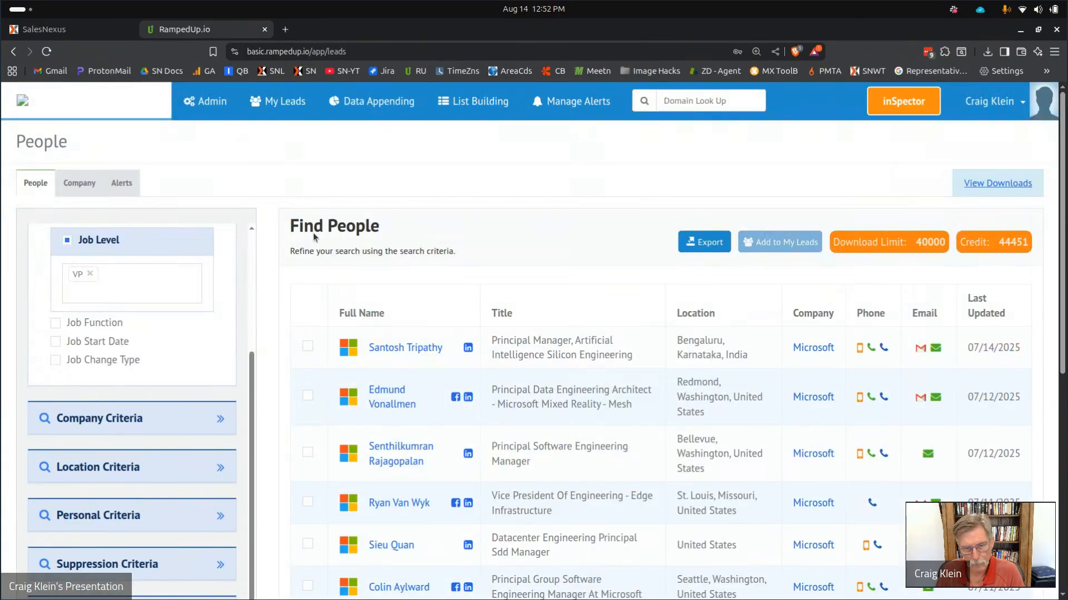
pyautogui.click(699, 245)
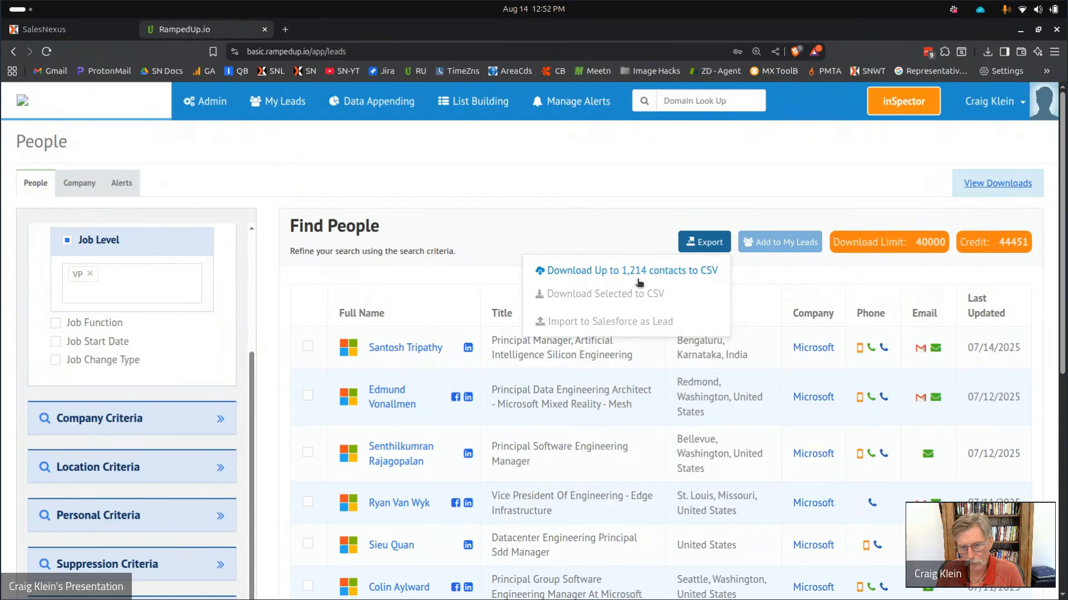
pyautogui.click(410, 278)
pyautogui.scroll(-6, 411, 353)
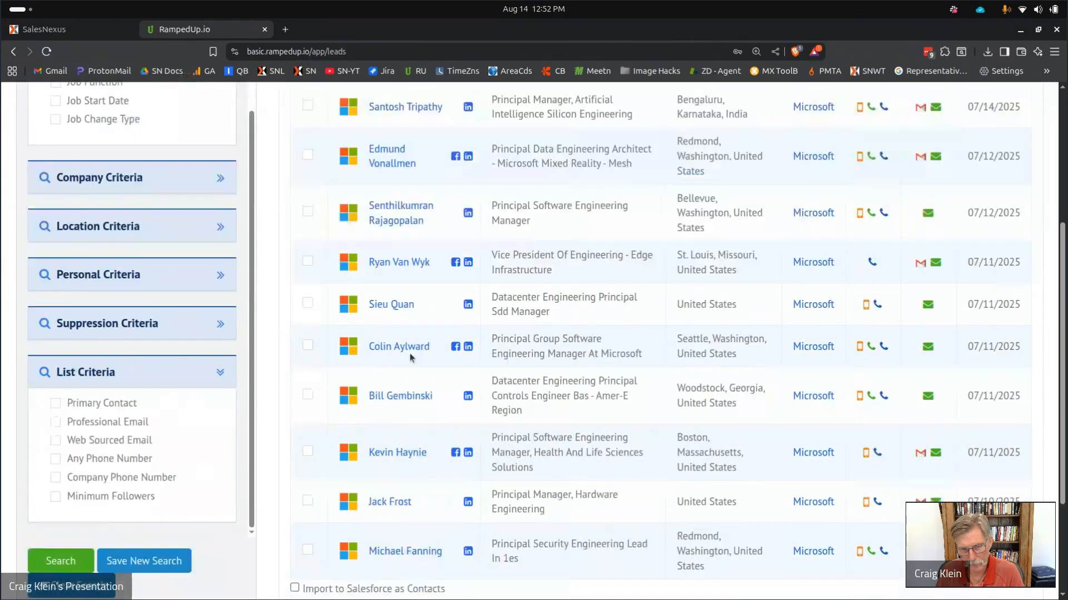
pyautogui.scroll(6, 414, 358)
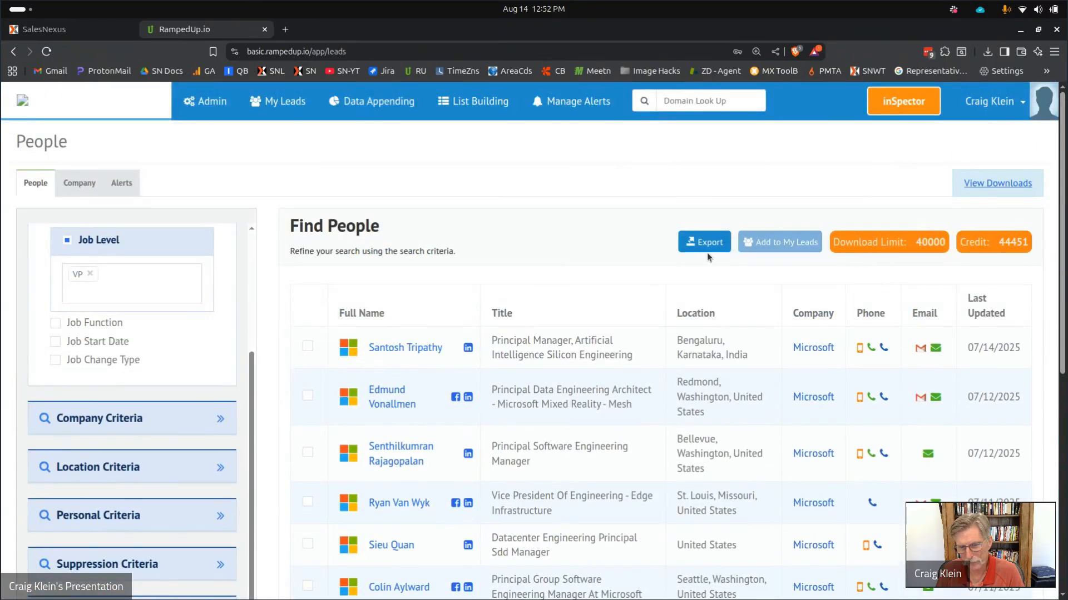
pyautogui.click(708, 250)
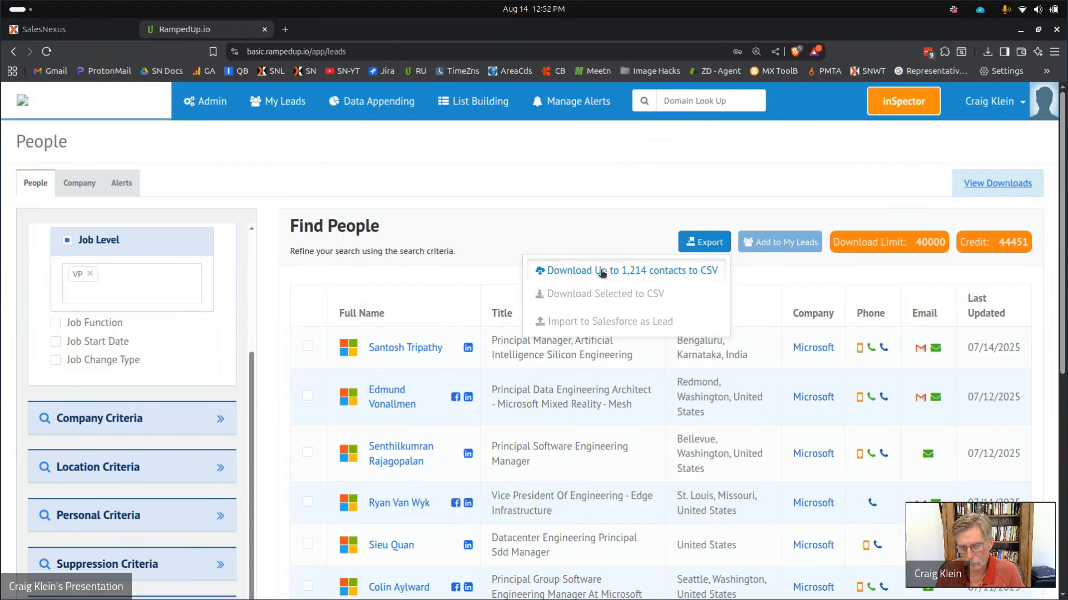
pyautogui.click(601, 272)
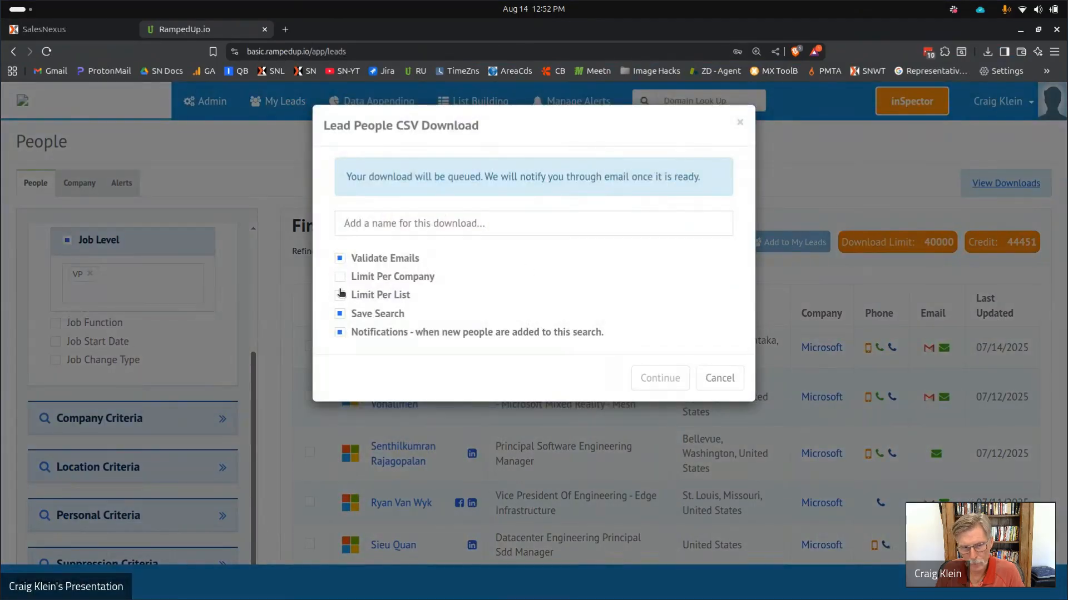
pyautogui.click(340, 277)
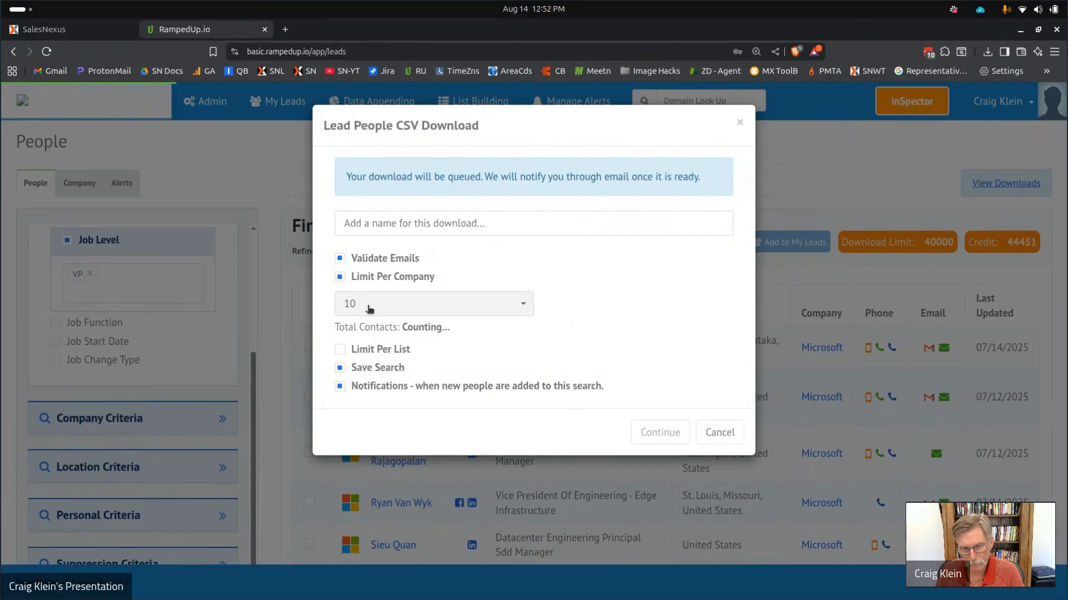
pyautogui.click(370, 305)
pyautogui.click(365, 349)
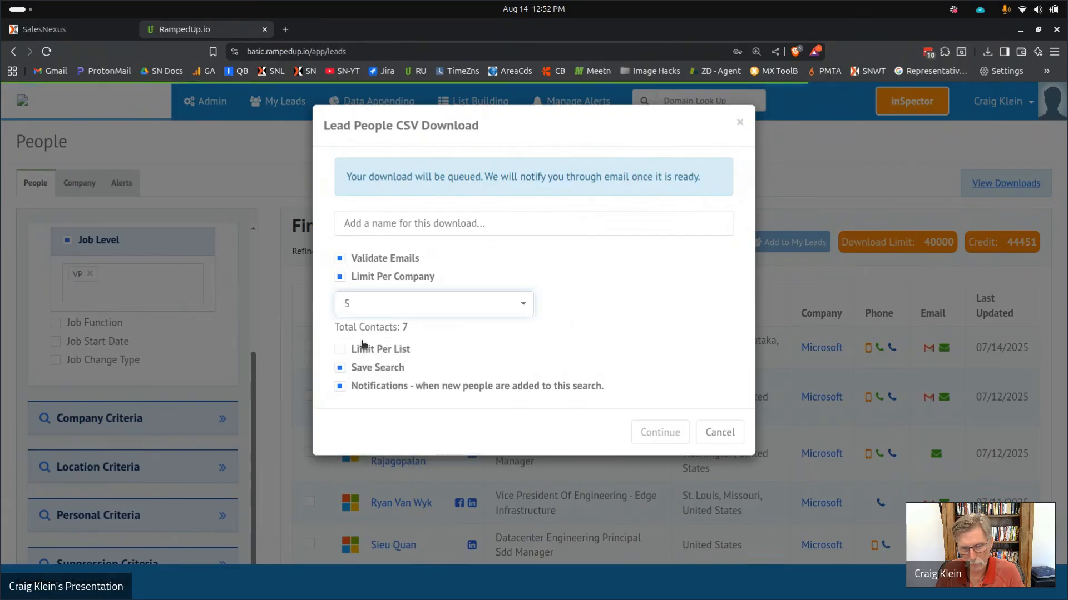
pyautogui.click(367, 305)
pyautogui.click(361, 367)
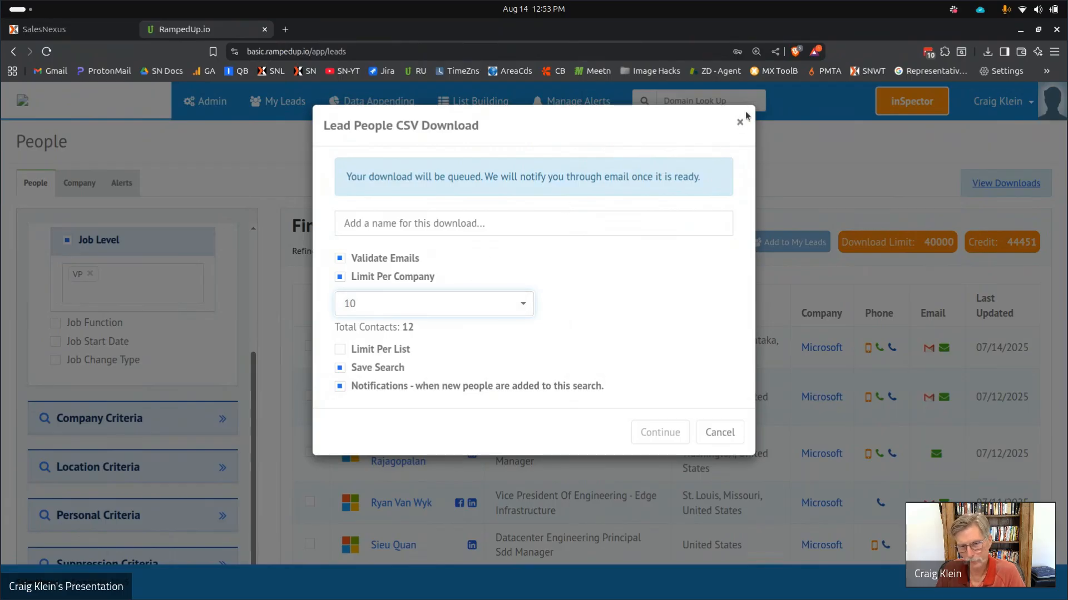
pyautogui.click(740, 124)
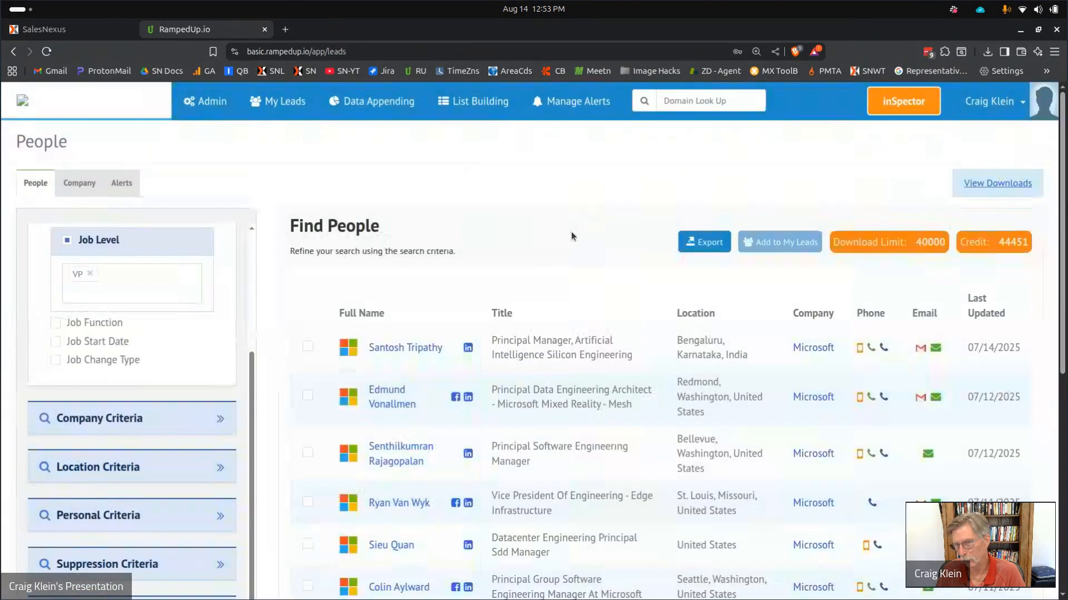
# Switch to the Company search and remove the HQ/Subsidiary type filter.
pyautogui.scroll(-6, 371, 334)
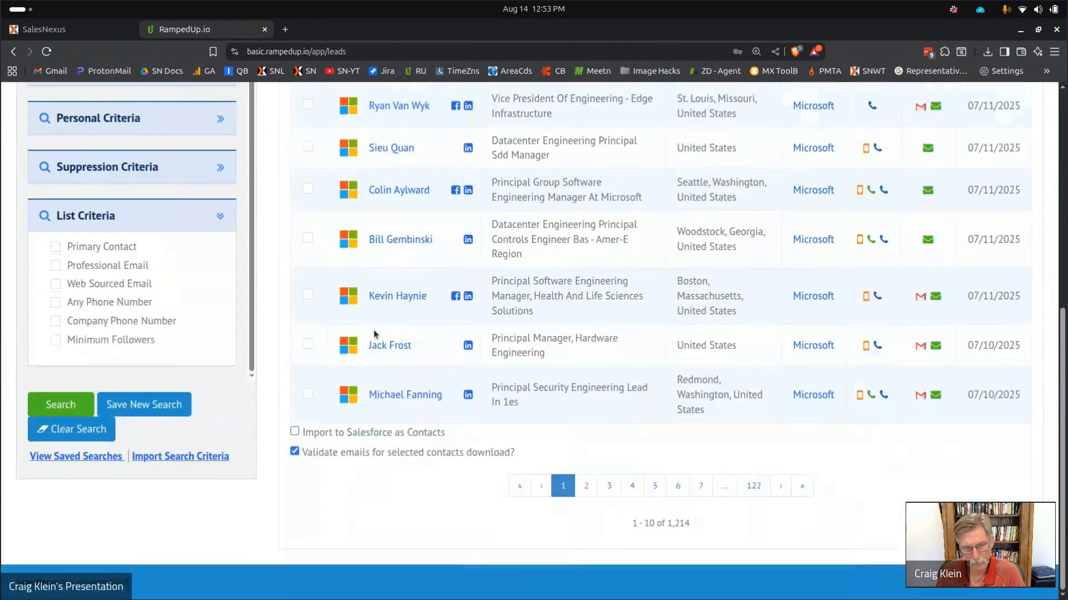
pyautogui.scroll(6, 374, 333)
pyautogui.click(121, 183)
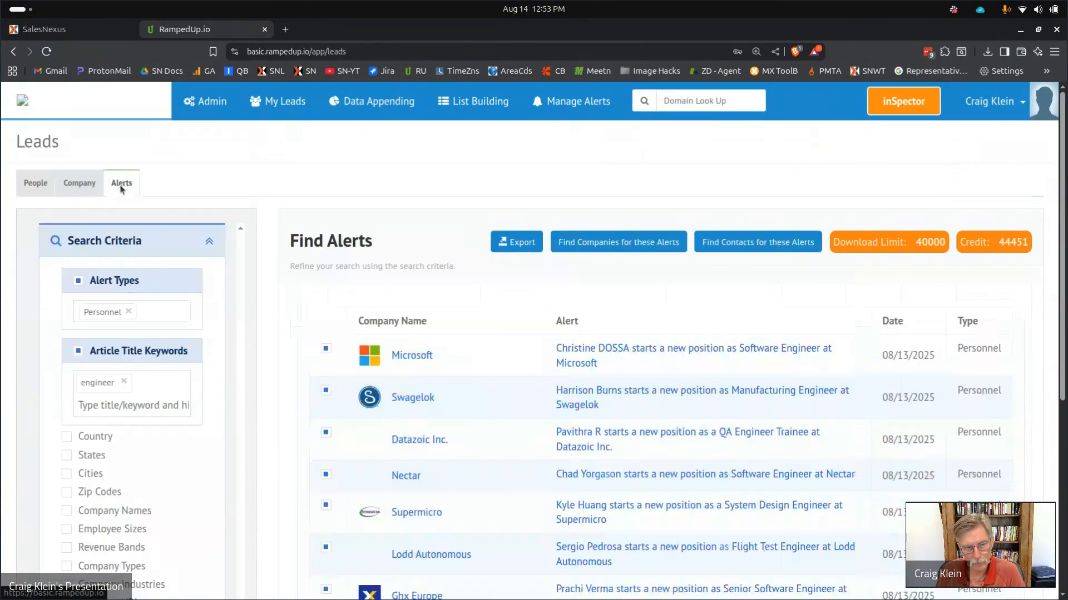
pyautogui.click(81, 185)
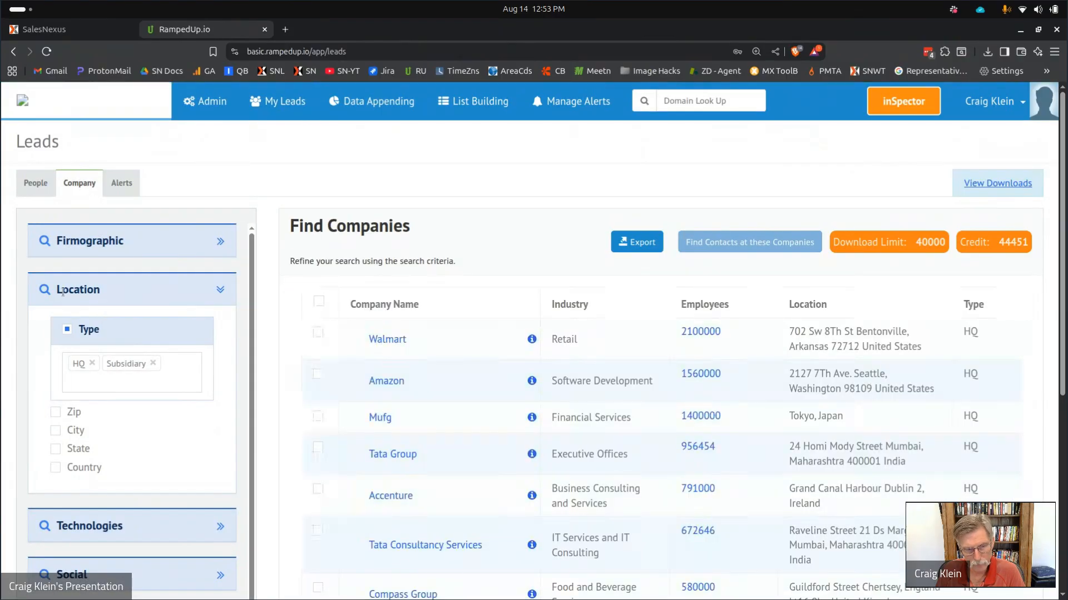
pyautogui.click(68, 329)
pyautogui.scroll(-5, 158, 278)
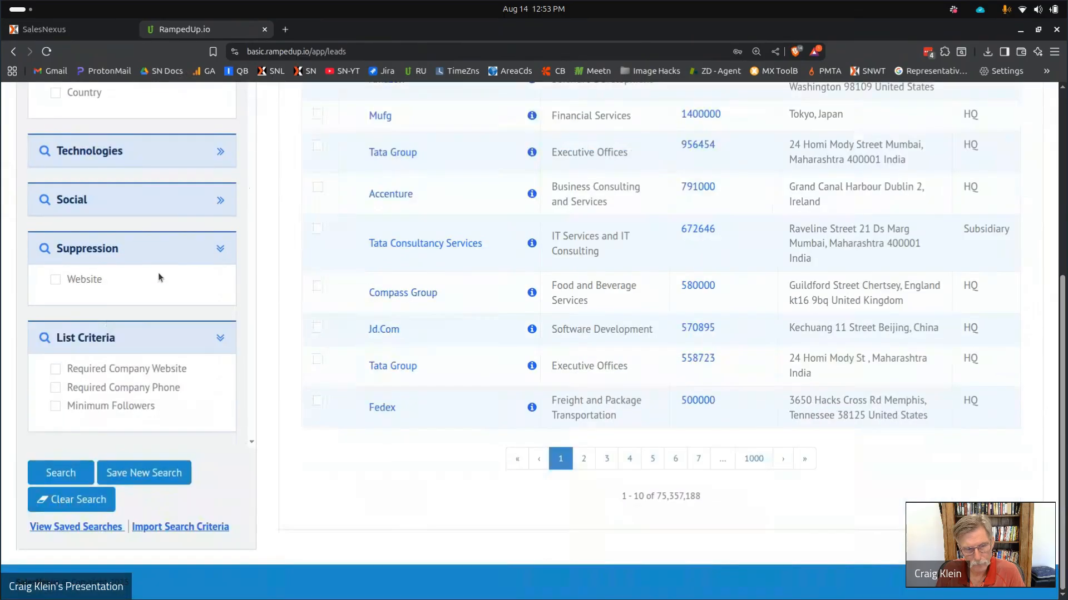
# Filter companies by the QuickBooks technology and search, returning 30,482 companies.
pyautogui.click(221, 152)
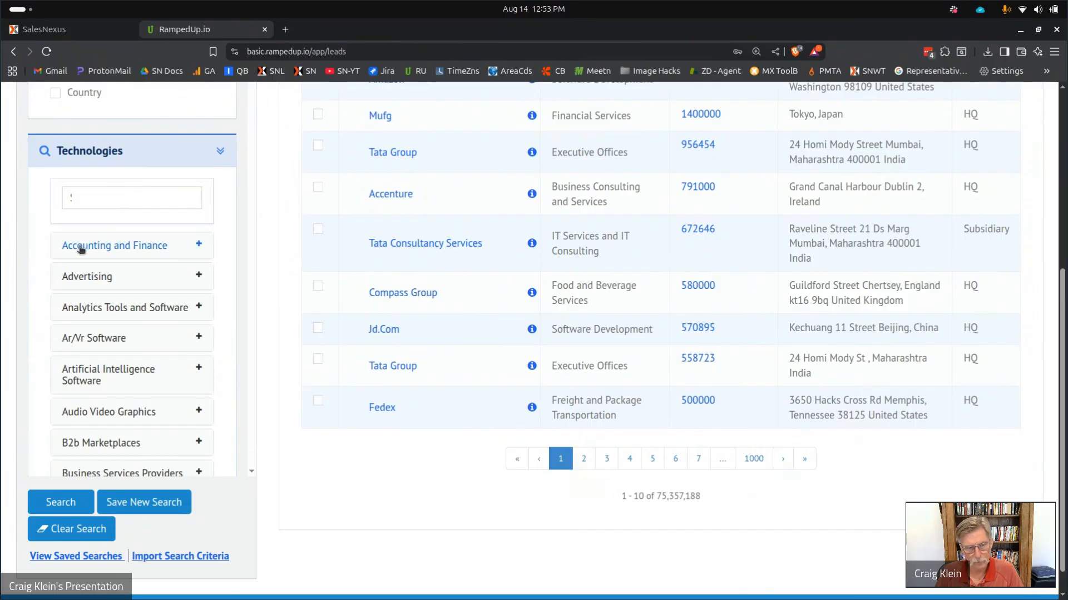
pyautogui.click(72, 199)
pyautogui.write('guickbook')
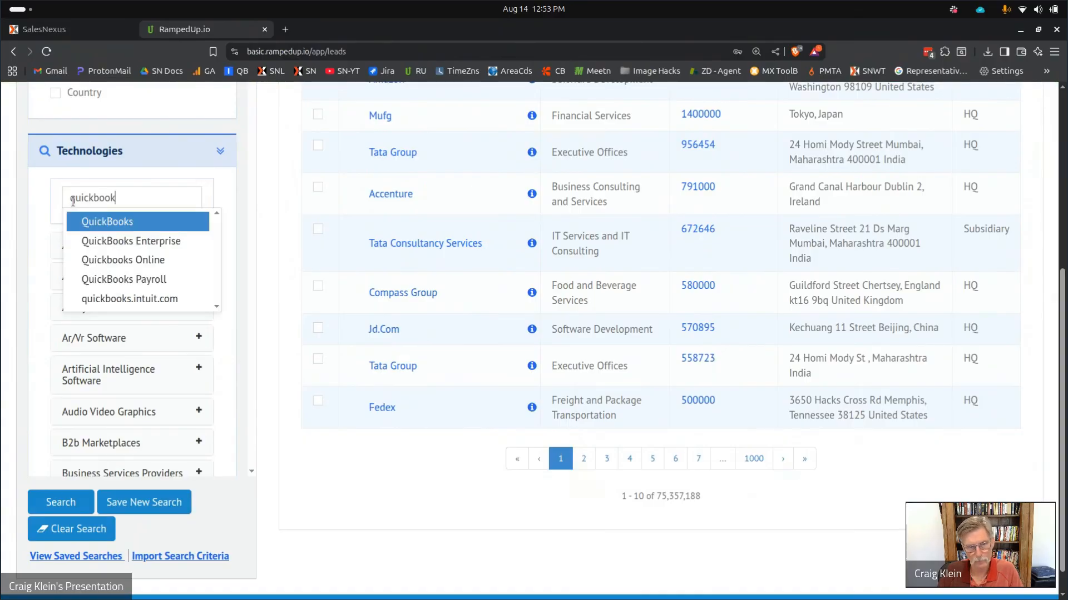
pyautogui.click(109, 221)
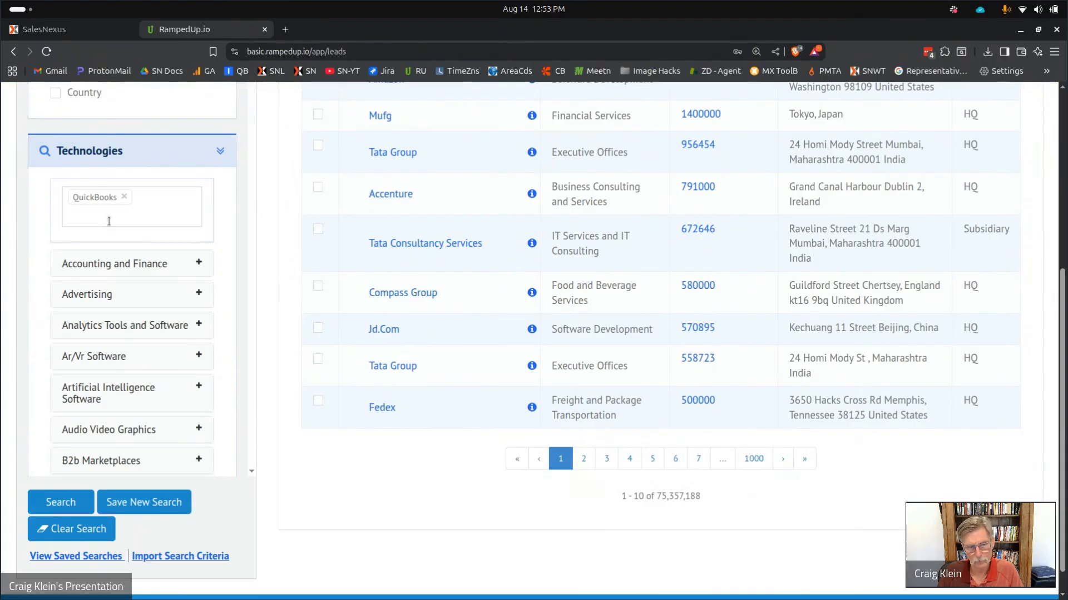
pyautogui.click(68, 504)
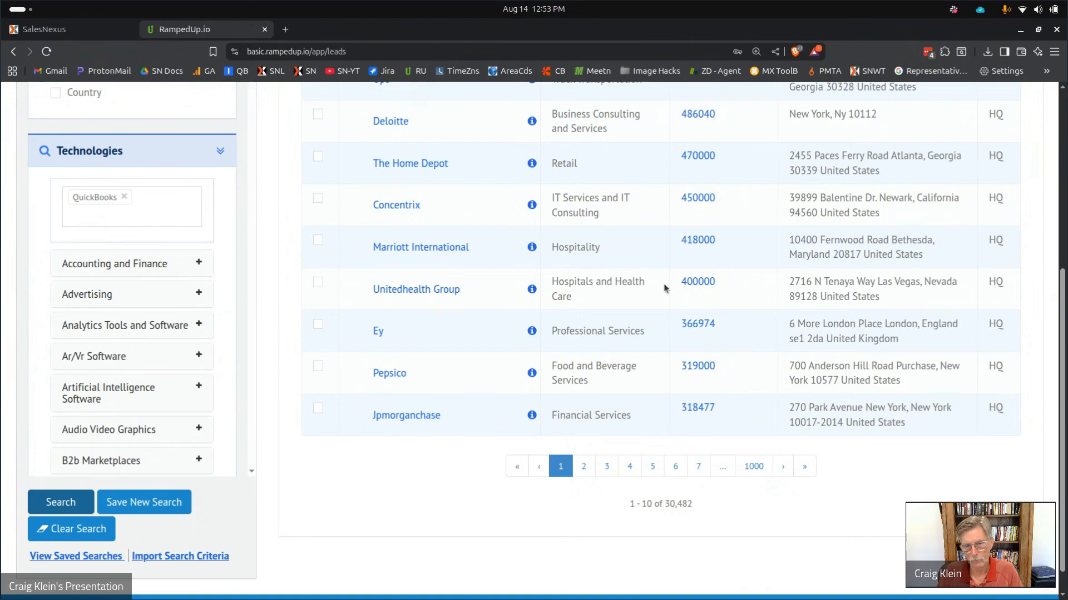
pyautogui.scroll(3, 634, 398)
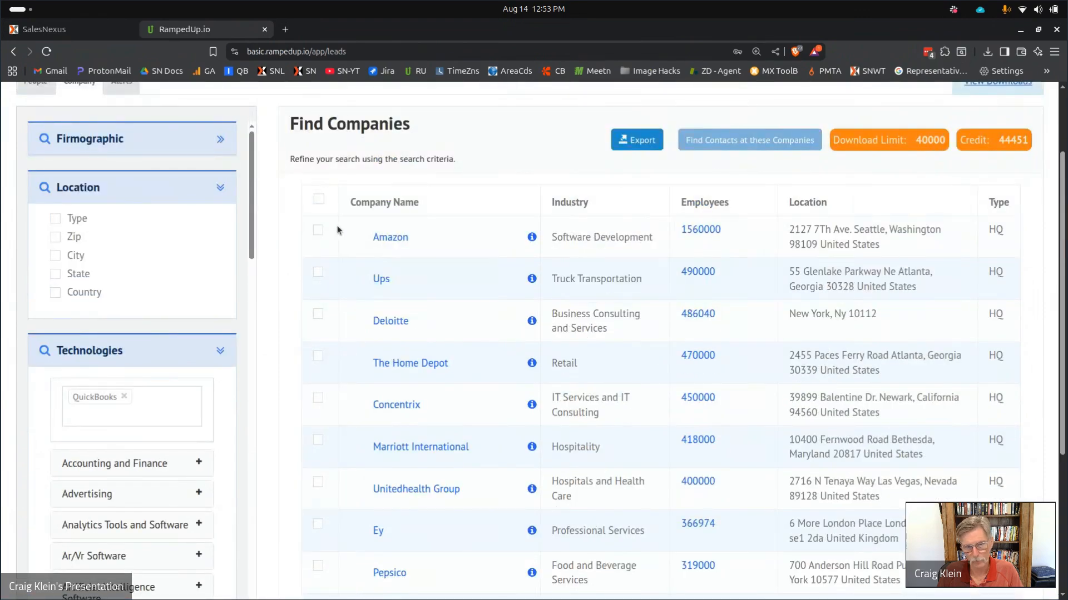
# Select all QuickBooks companies in the results and collapse the Technologies filter.
pyautogui.click(319, 199)
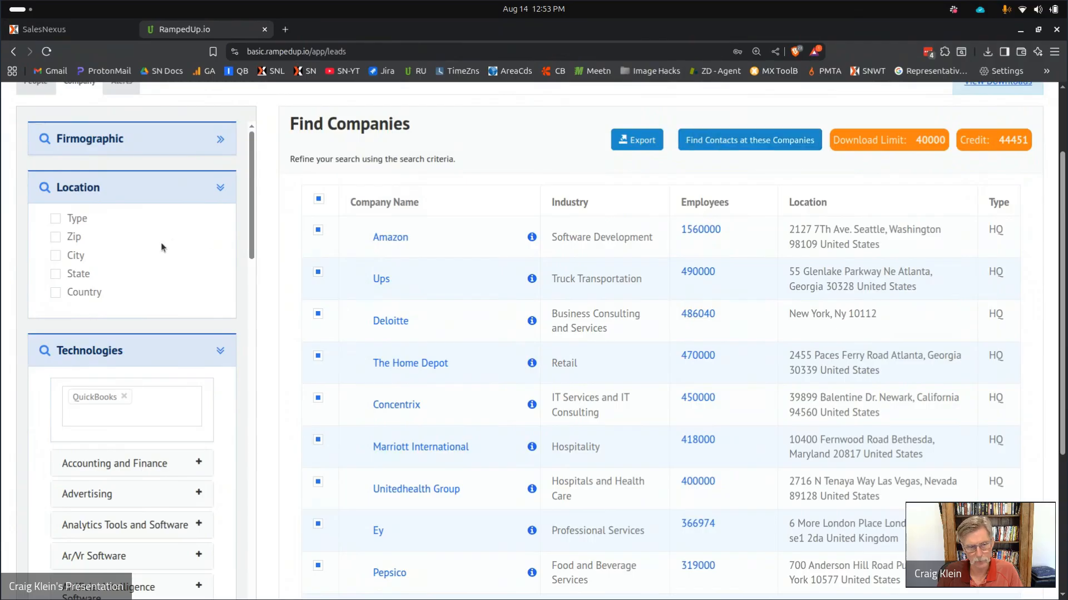
pyautogui.moveTo(255, 202); pyautogui.dragTo(242, 174)
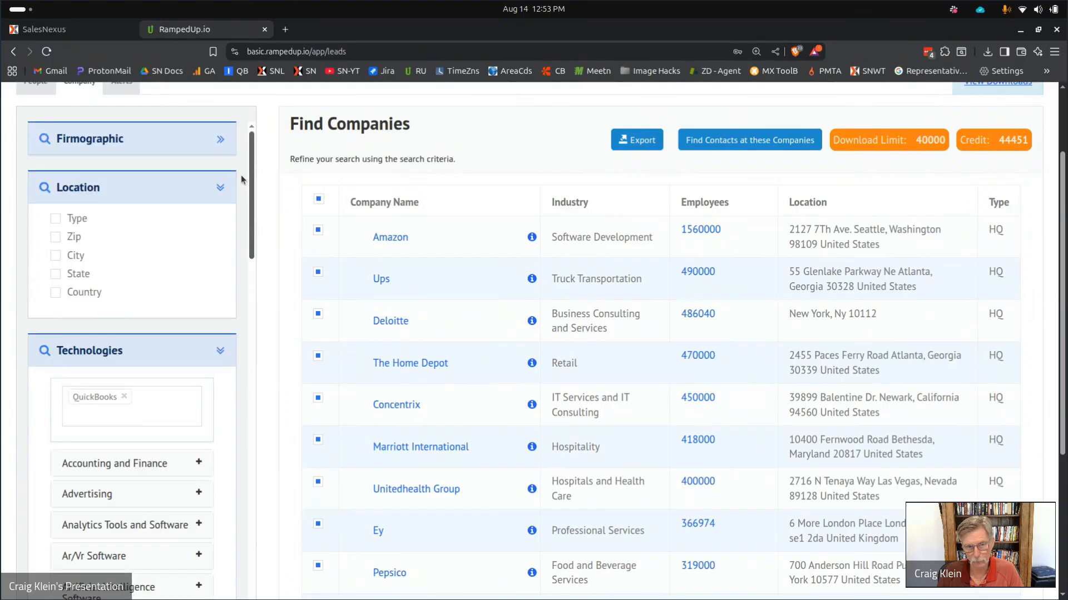
pyautogui.click(221, 358)
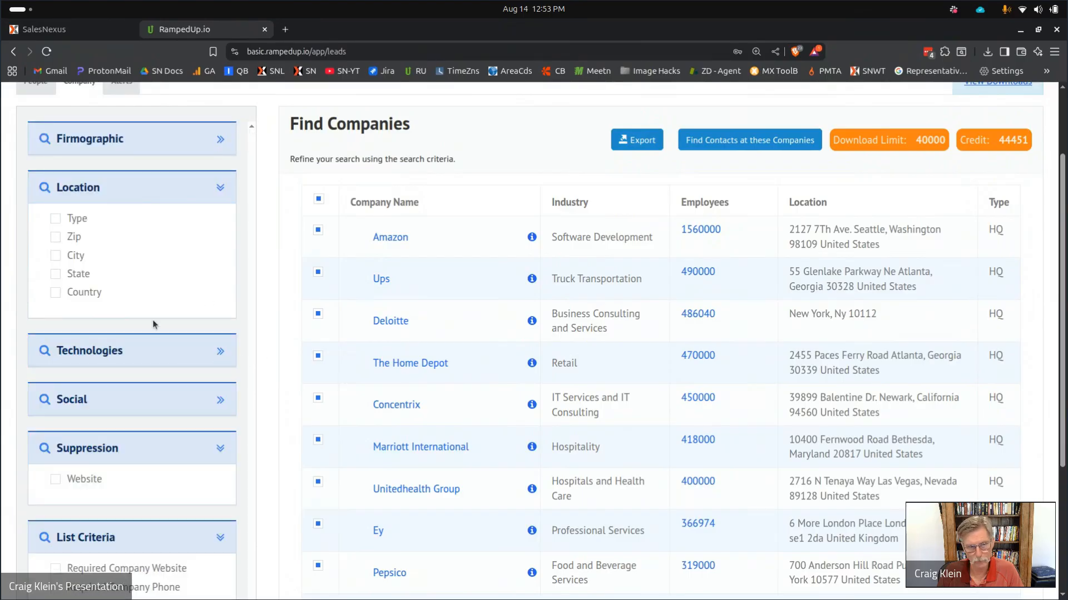
# Filter companies by state to Texas.
pyautogui.click(56, 274)
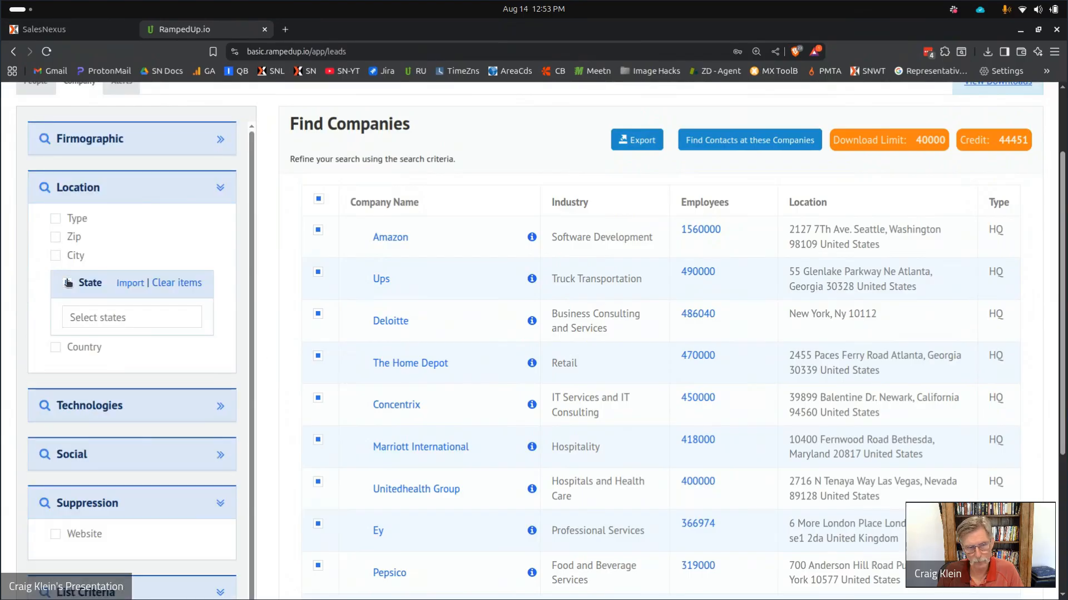
pyautogui.click(93, 313)
pyautogui.write('texas')
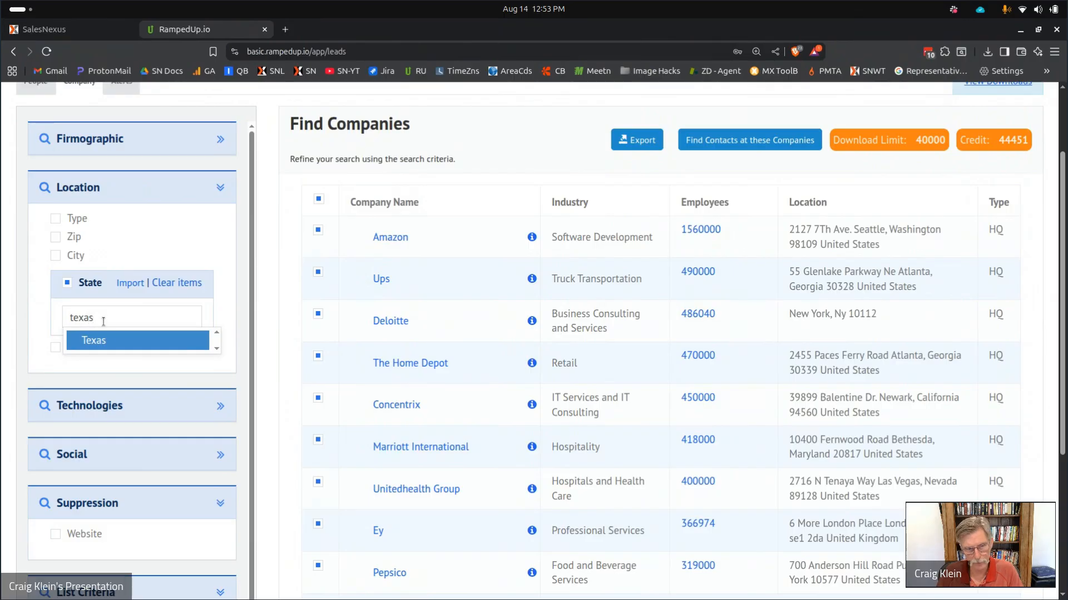
pyautogui.click(104, 351)
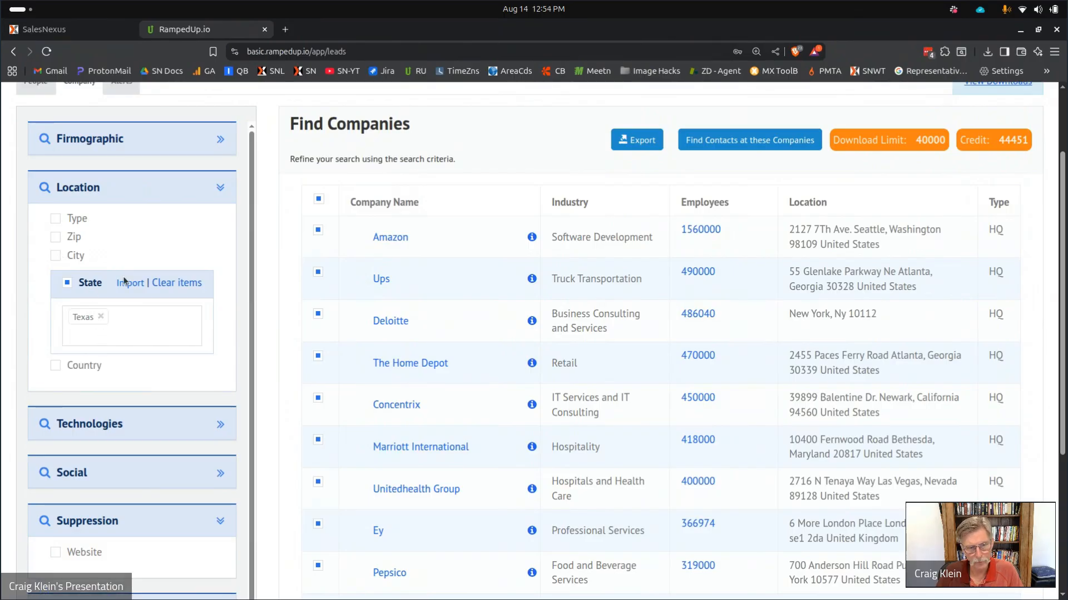
pyautogui.scroll(2, 220, 268)
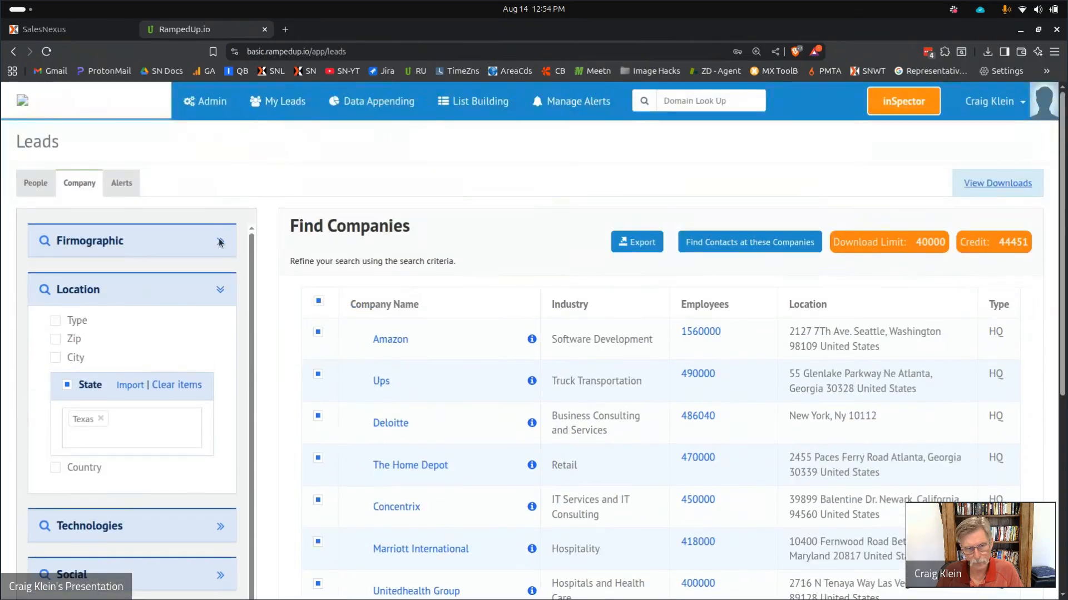
# Cap employee size at 1,123 and rerun the search, giving 1,491 Texas companies.
pyautogui.click(220, 241)
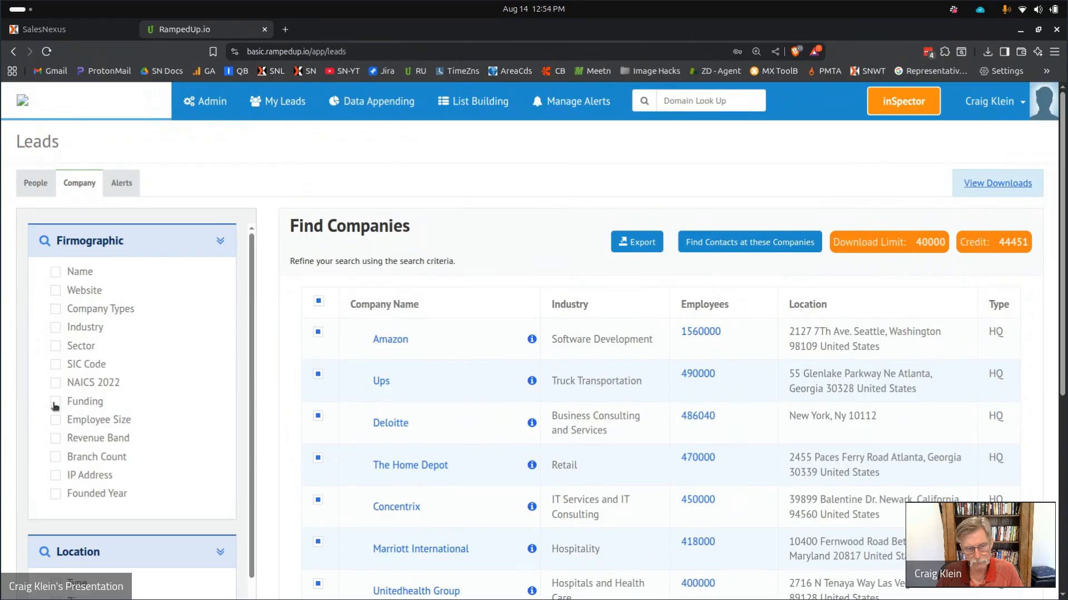
pyautogui.click(57, 421)
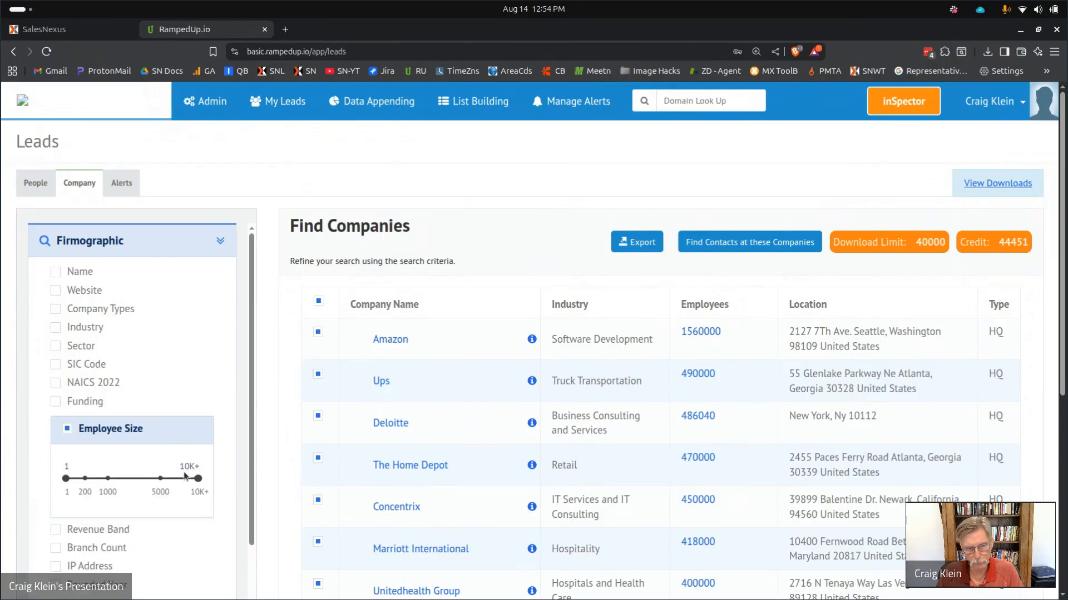
pyautogui.moveTo(196, 481); pyautogui.dragTo(109, 480)
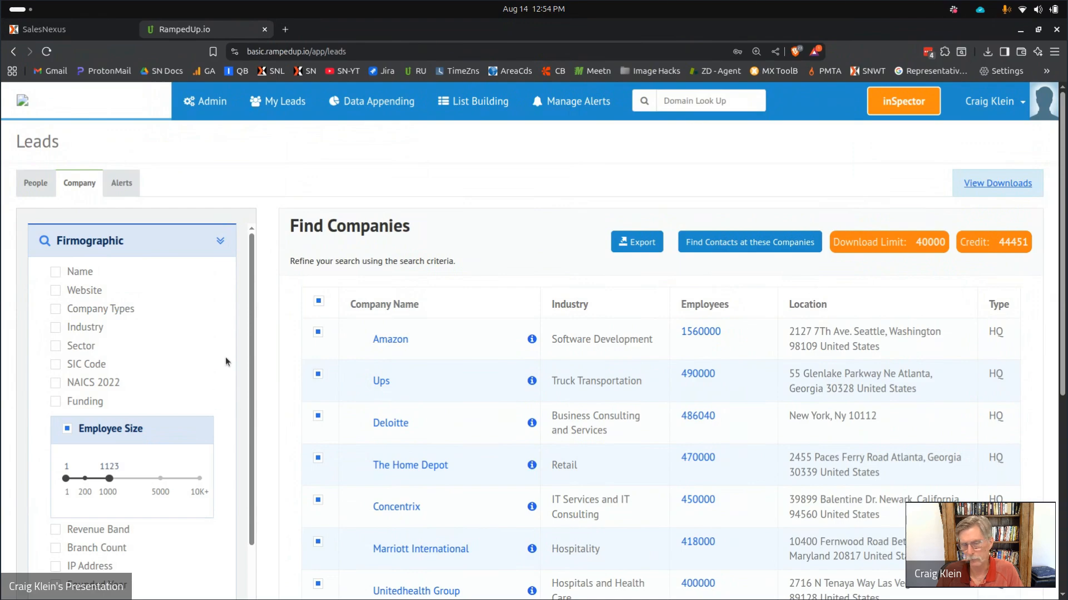
pyautogui.scroll(-5, 151, 465)
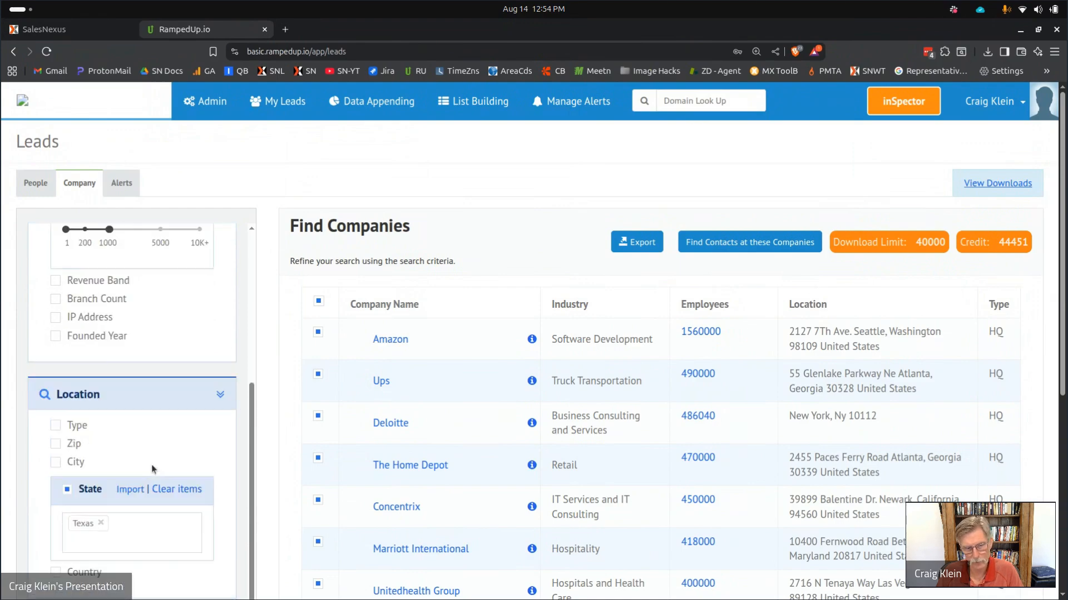
pyautogui.scroll(-8, 152, 465)
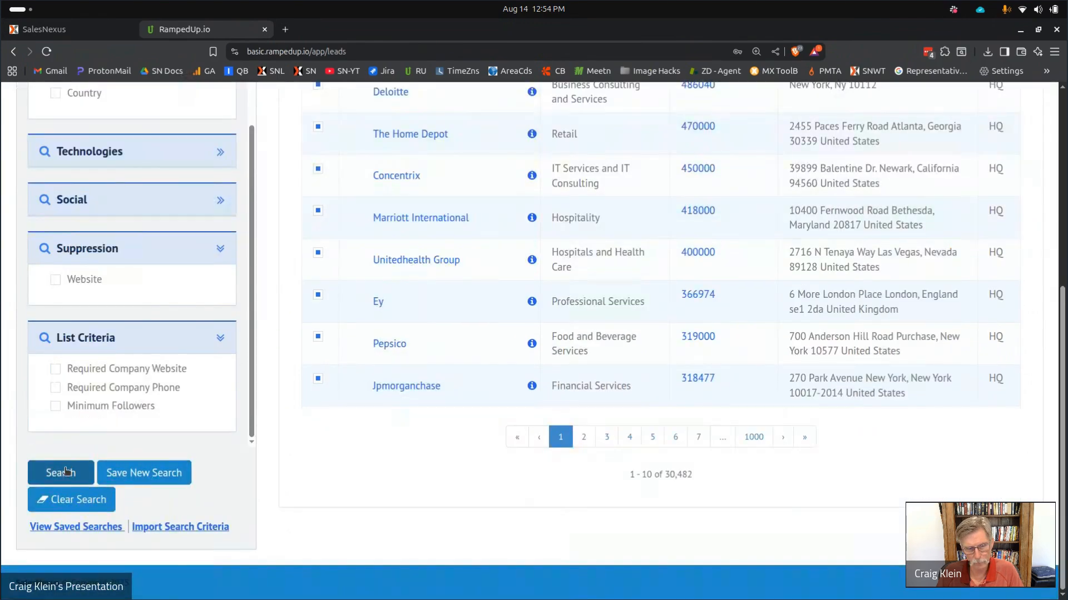
pyautogui.click(65, 471)
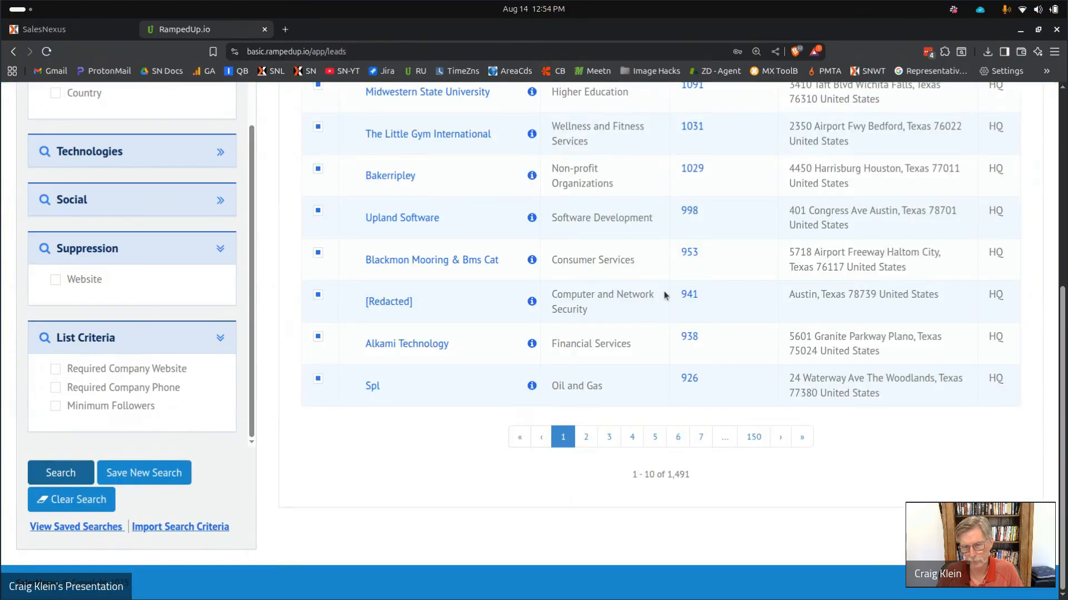
pyautogui.scroll(3, 664, 295)
pyautogui.scroll(-3, 663, 295)
pyautogui.scroll(5, 667, 291)
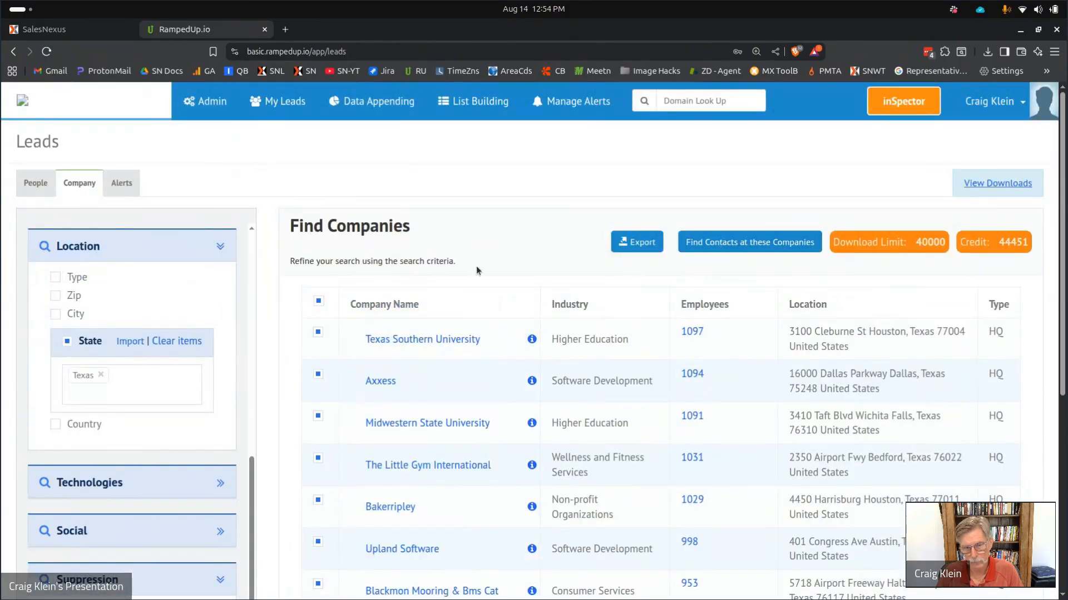
# Find contacts at the listed Texas companies in the People search.
pyautogui.click(712, 244)
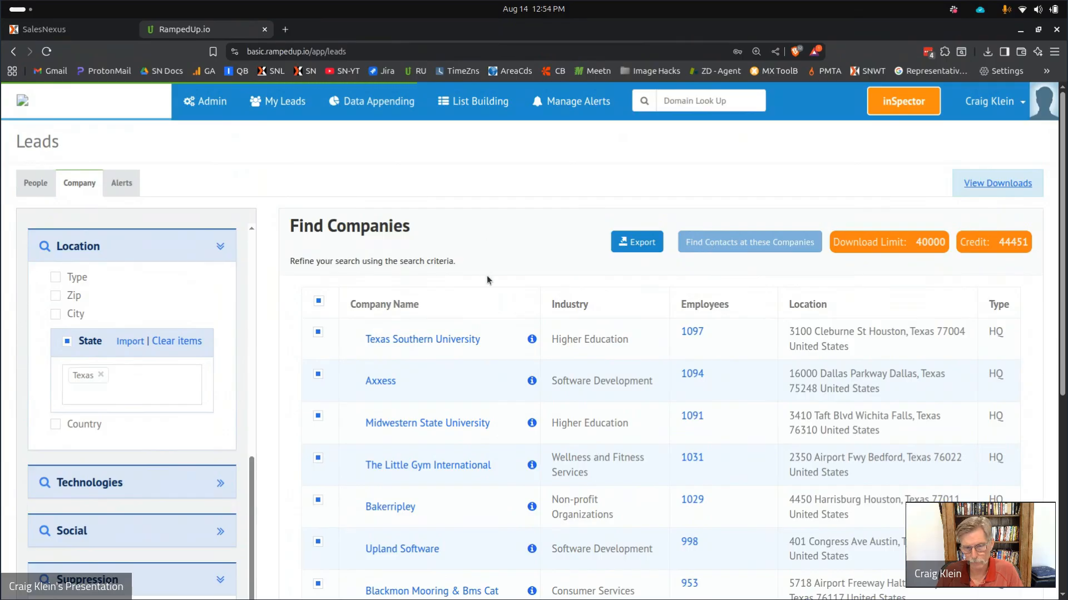
pyautogui.scroll(-4, 488, 278)
pyautogui.scroll(4, 533, 323)
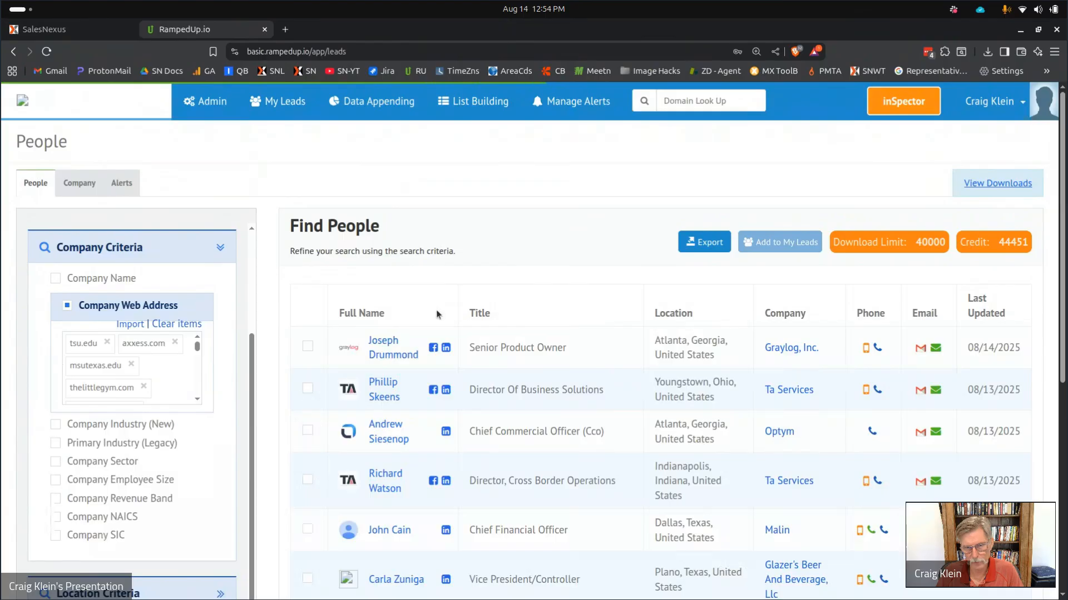
pyautogui.scroll(-6, 615, 312)
pyautogui.scroll(1, 645, 411)
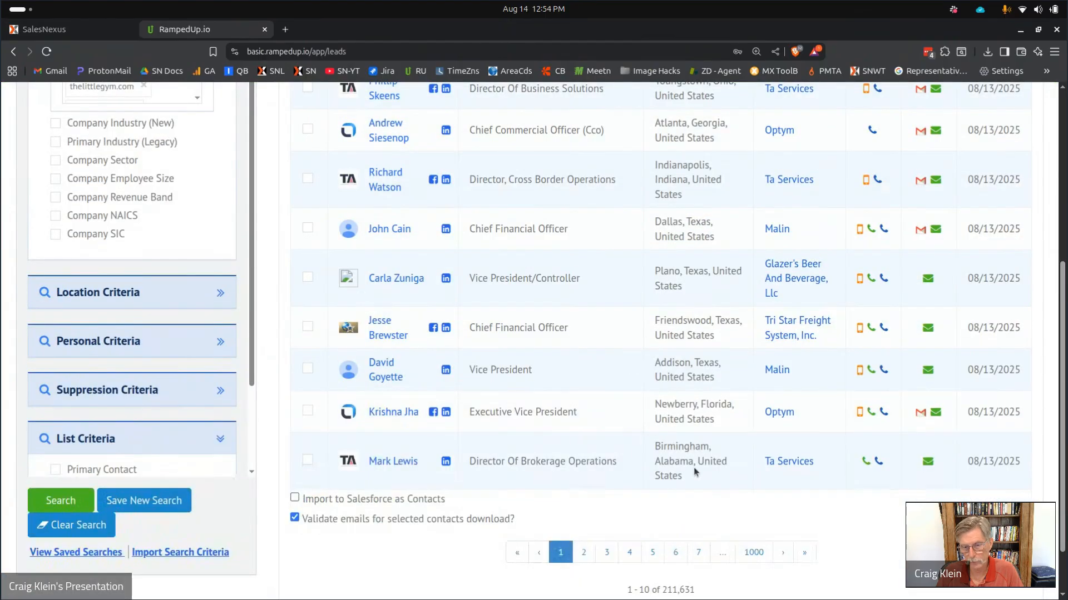
pyautogui.scroll(6, 694, 473)
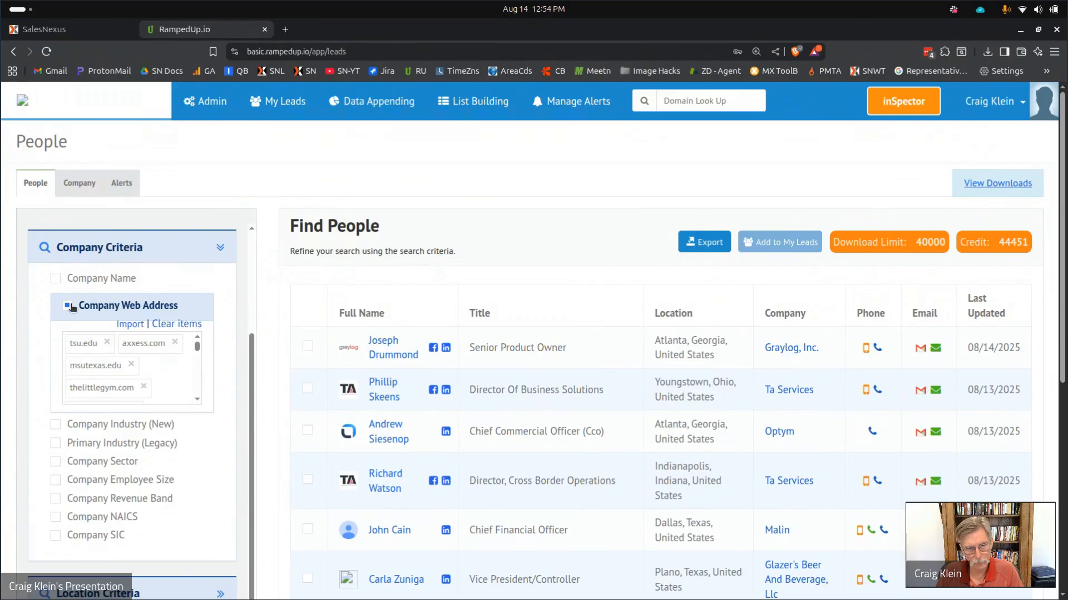
pyautogui.scroll(3, 71, 308)
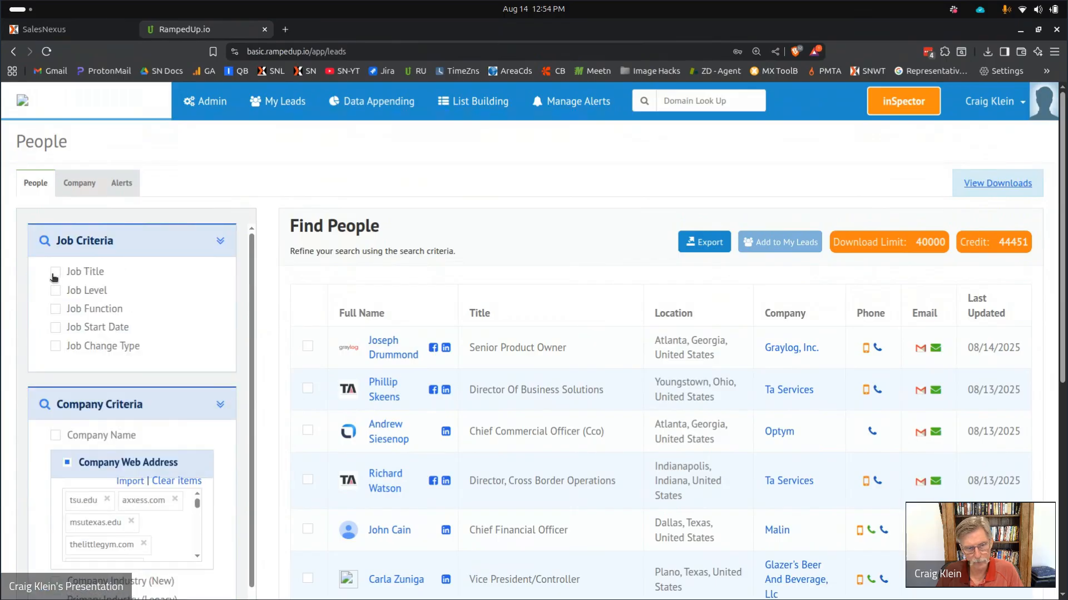
# Enable the Job Title filter and enter 'financial'.
pyautogui.click(55, 273)
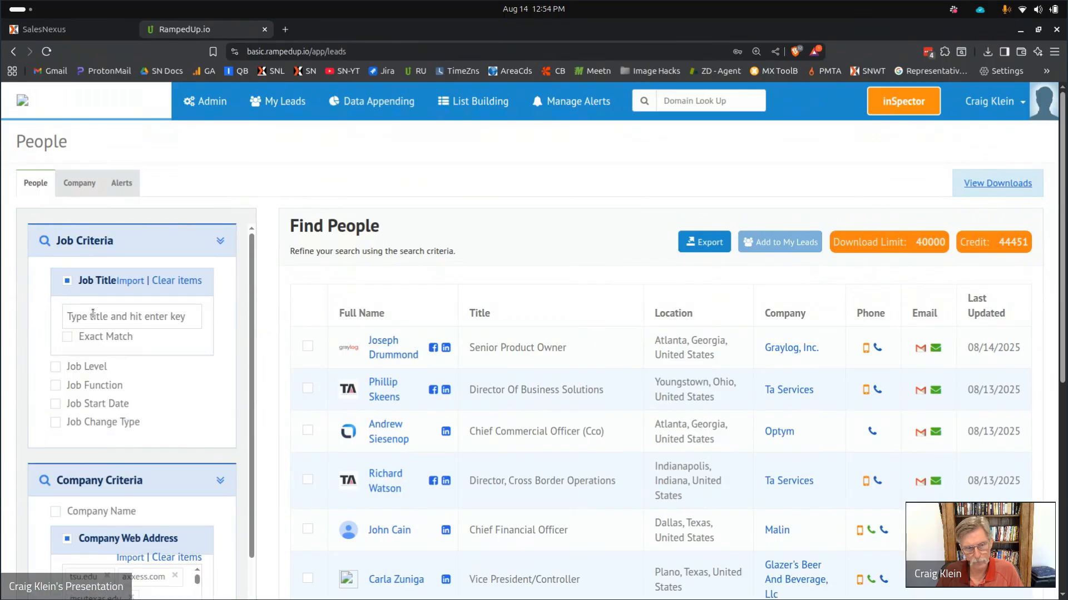
pyautogui.click(93, 316)
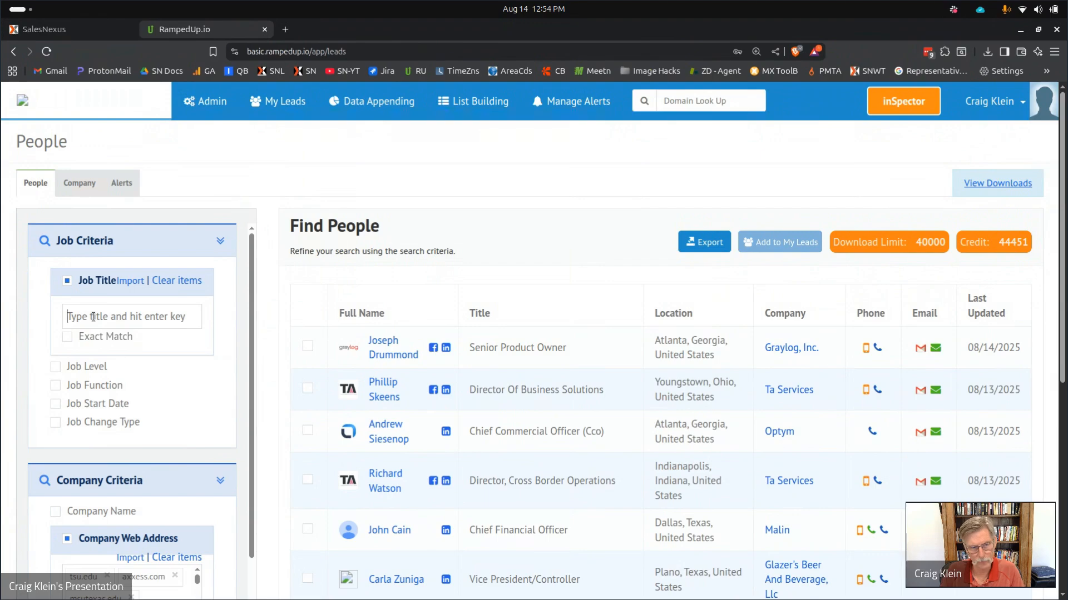
pyautogui.write('finan')
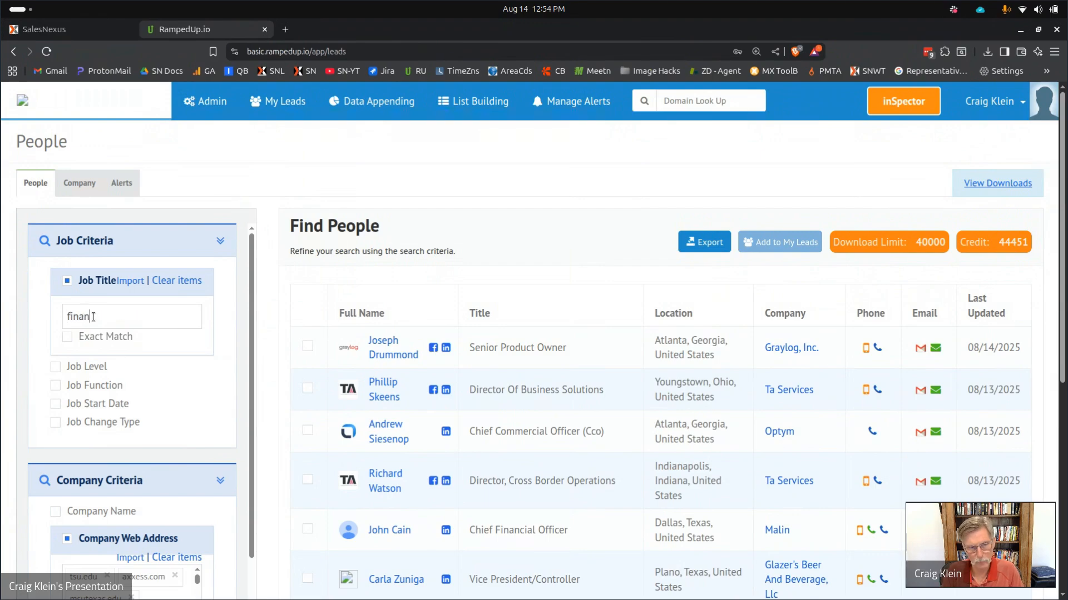
pyautogui.write('cial')
# Confirm 'financial' as the job title, pick Cxo and VP levels, and search for 513 contacts.
pyautogui.press('Return')
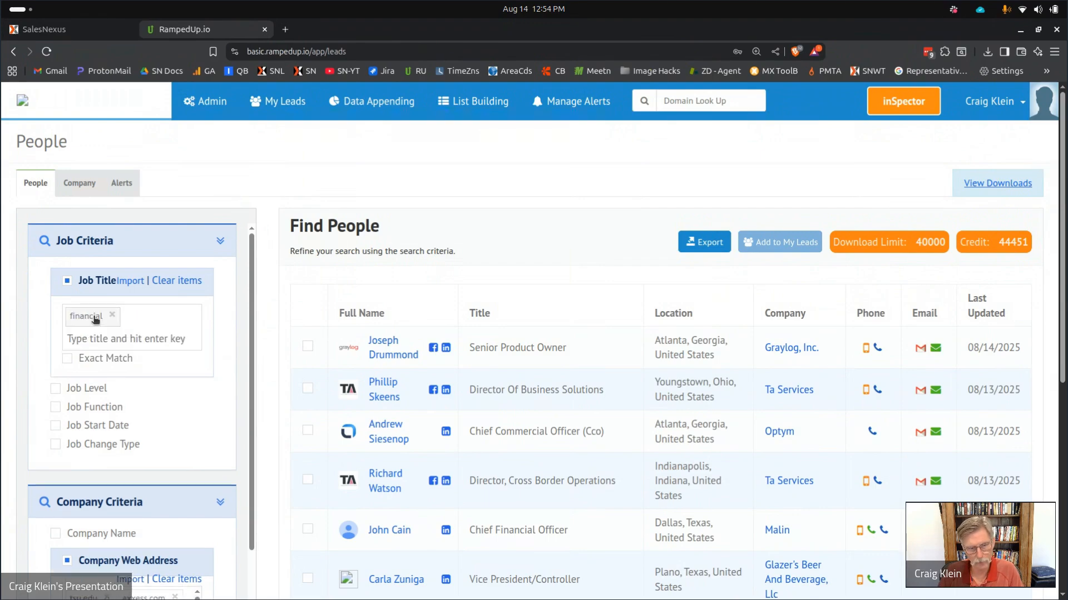
pyautogui.click(55, 389)
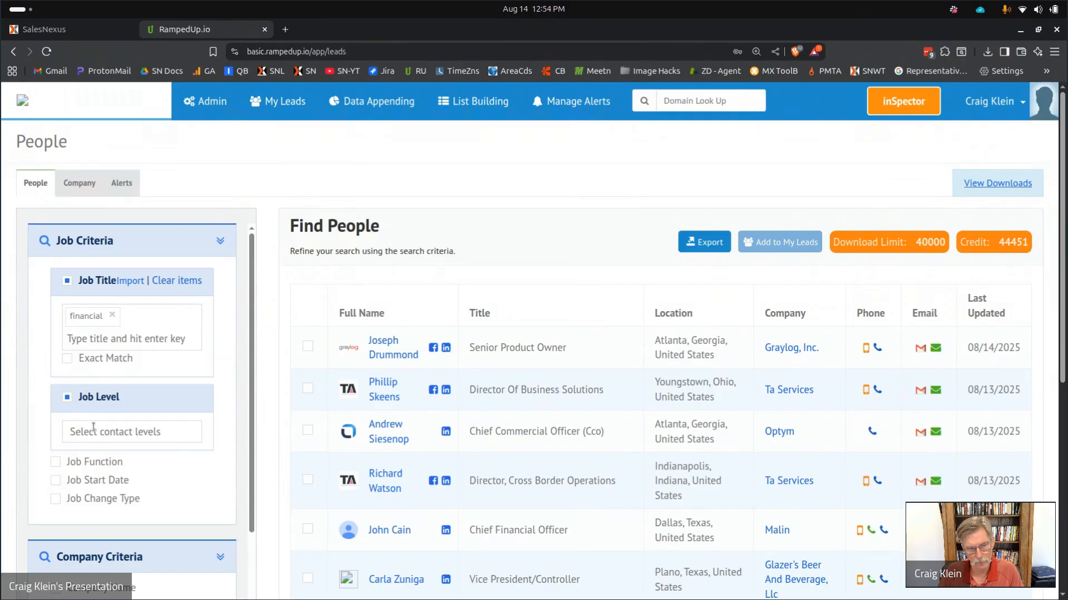
pyautogui.click(93, 427)
pyautogui.click(84, 512)
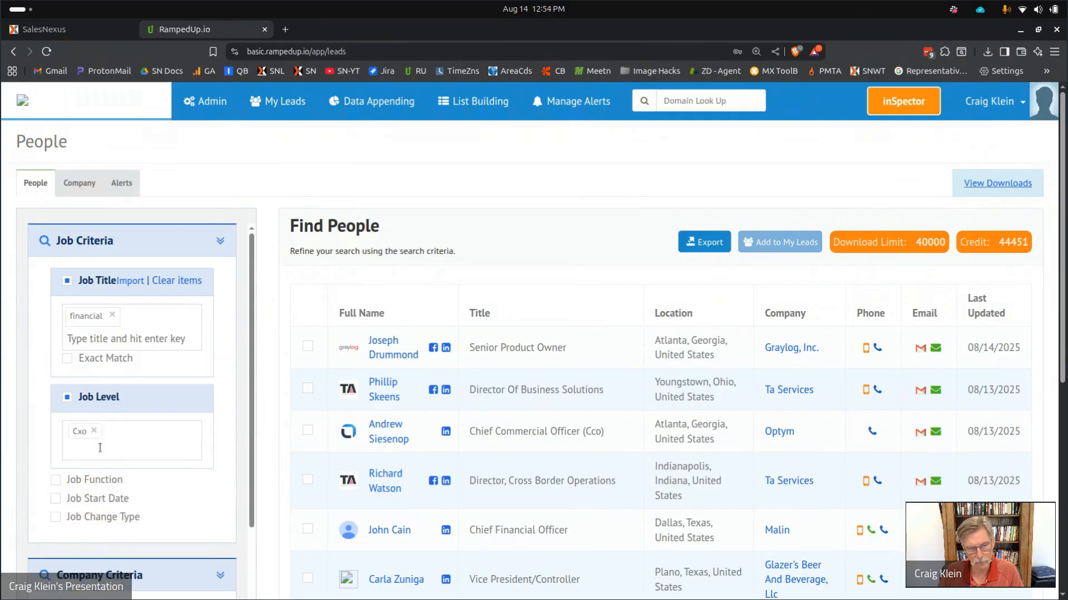
pyautogui.click(100, 448)
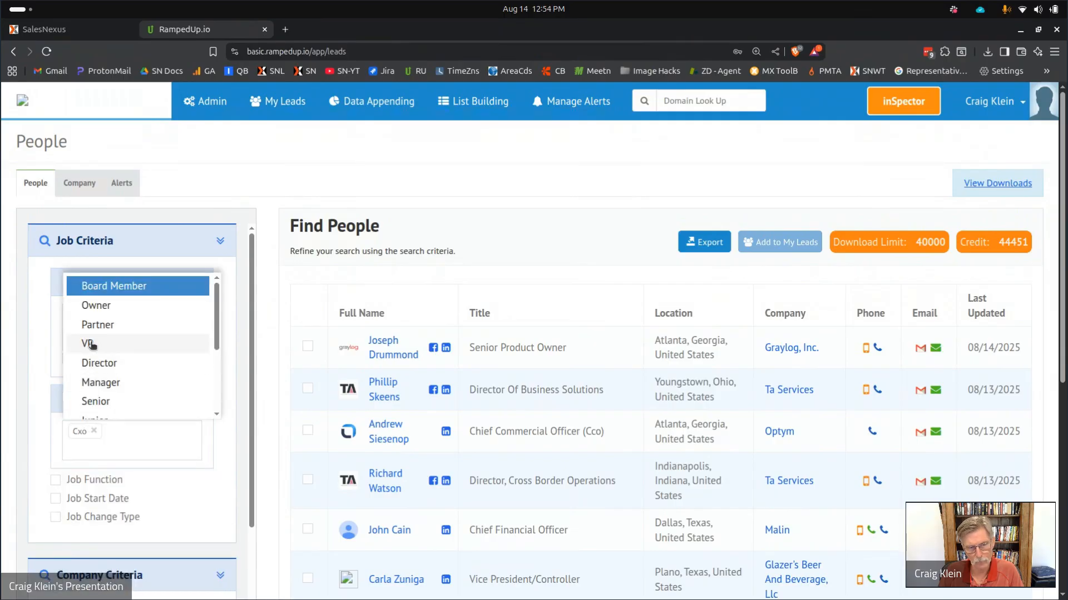
pyautogui.click(92, 344)
pyautogui.scroll(-10, 92, 345)
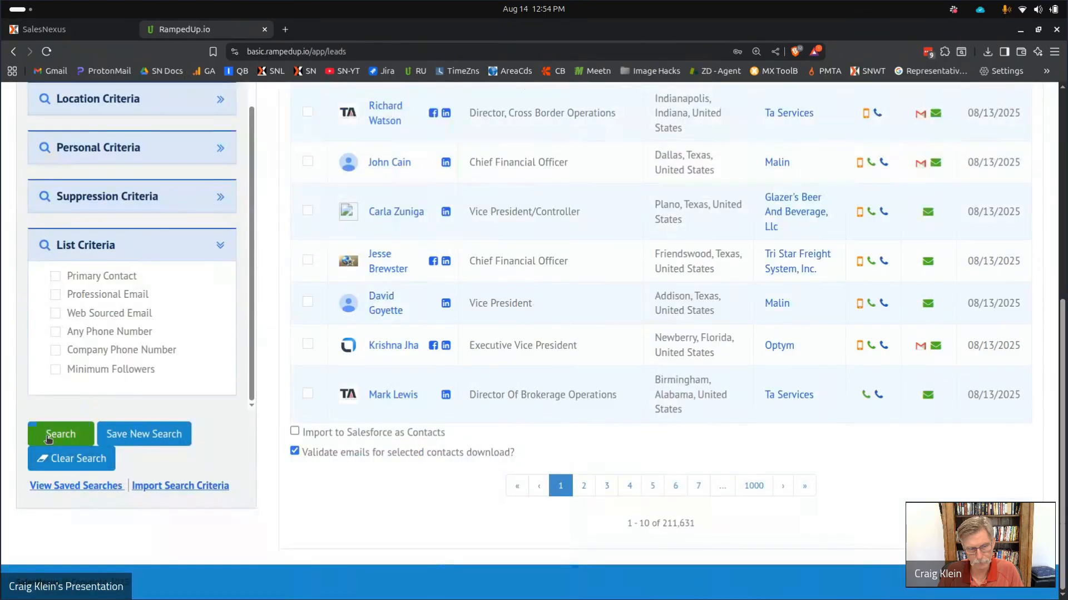
pyautogui.click(48, 437)
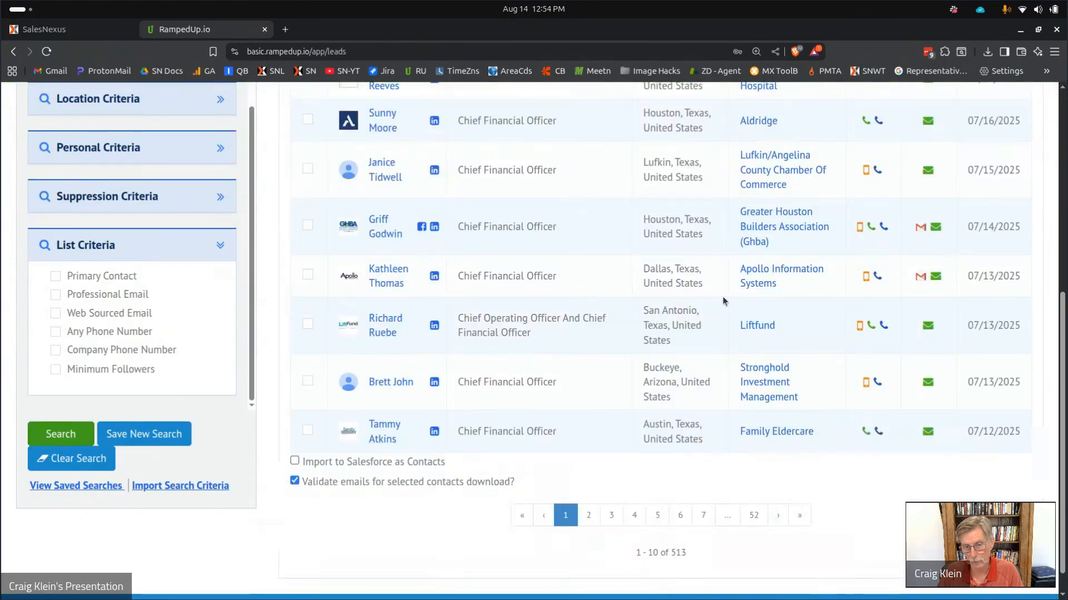
pyautogui.scroll(5, 722, 291)
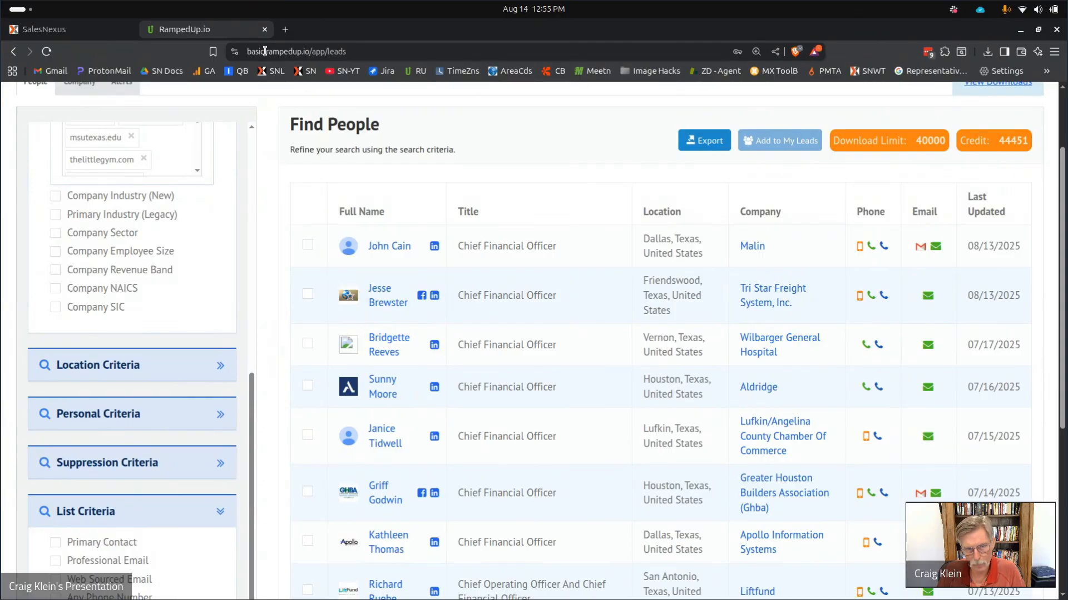
pyautogui.moveTo(459, 572)
pyautogui.click(423, 583)
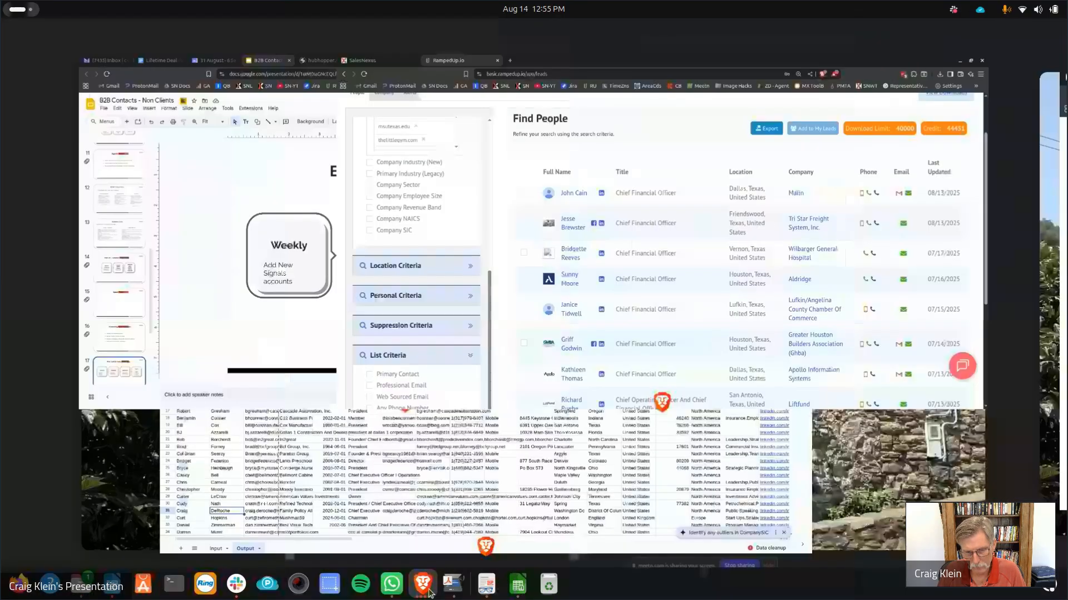
pyautogui.click(399, 219)
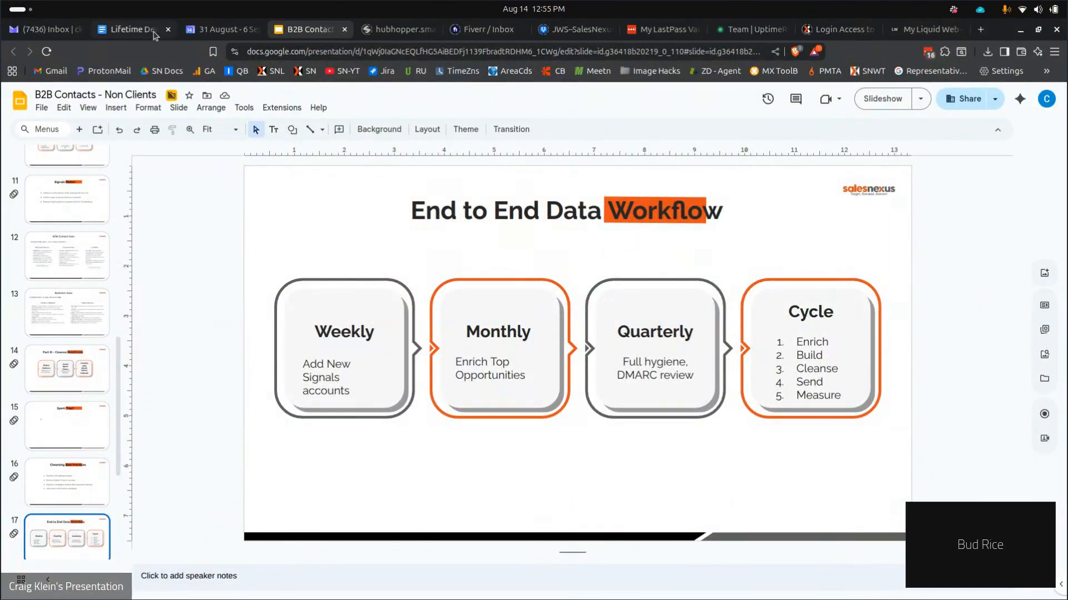
pyautogui.scroll(-3, 61, 421)
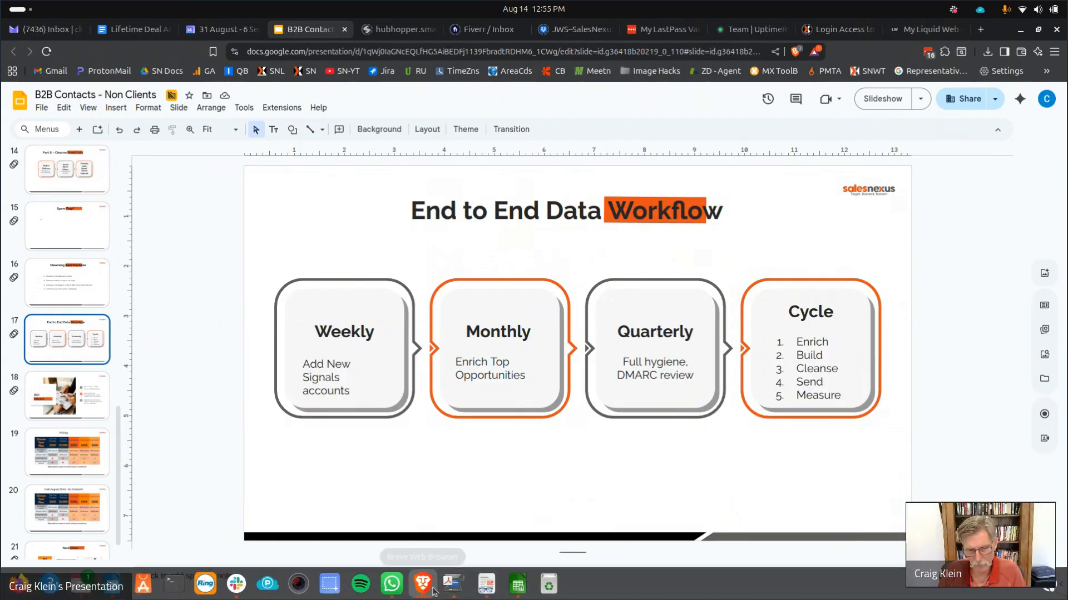
pyautogui.click(433, 589)
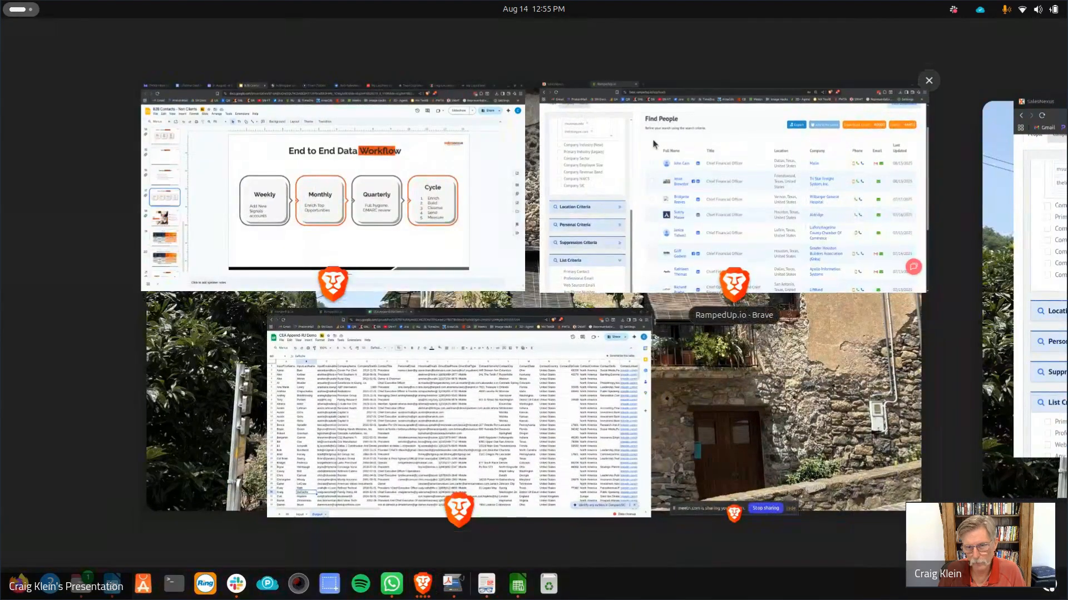
pyautogui.click(644, 154)
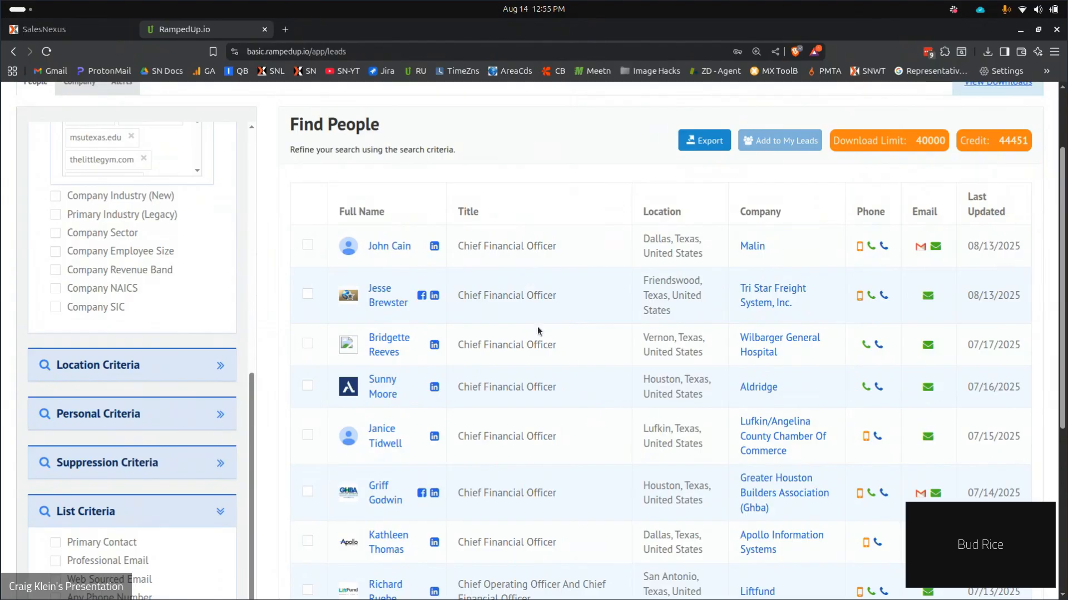
# Review the 513 financial-executive results, then switch to SalesNexus's Settings page.
pyautogui.scroll(-5, 537, 325)
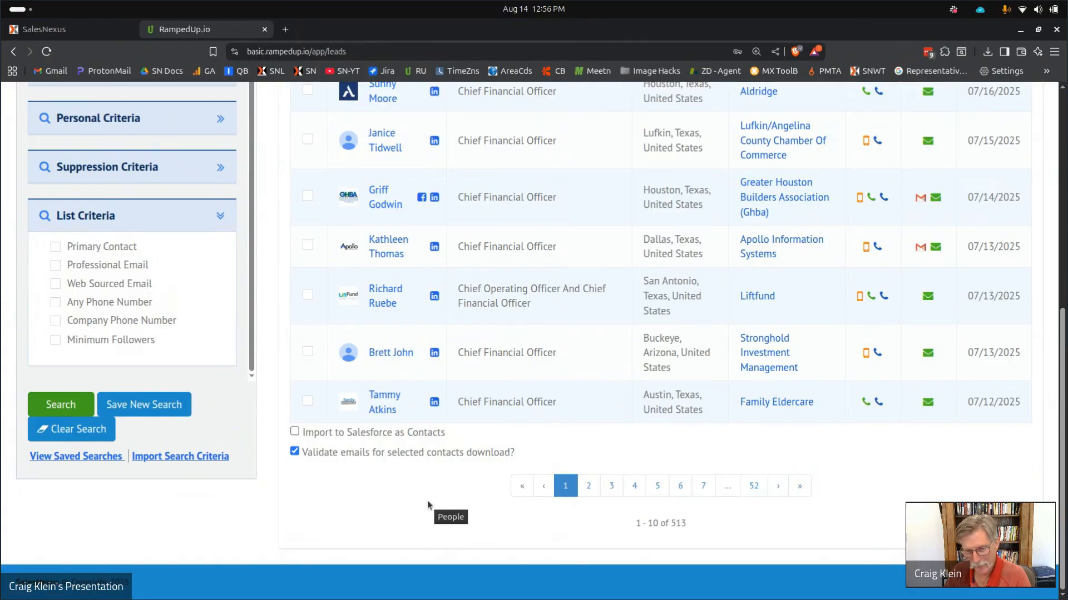
pyautogui.scroll(6, 427, 501)
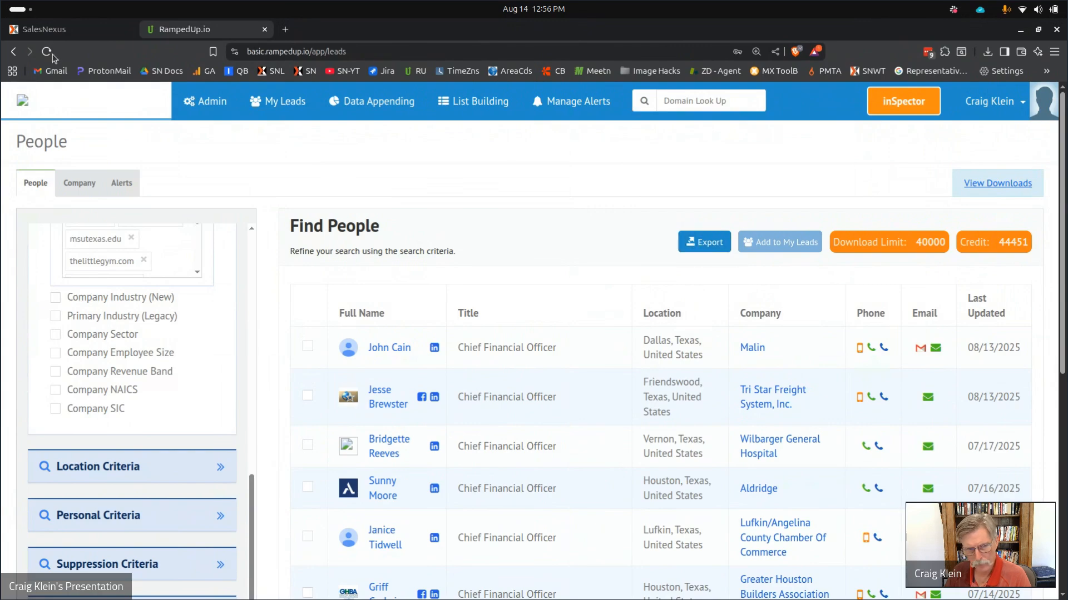
pyautogui.click(47, 33)
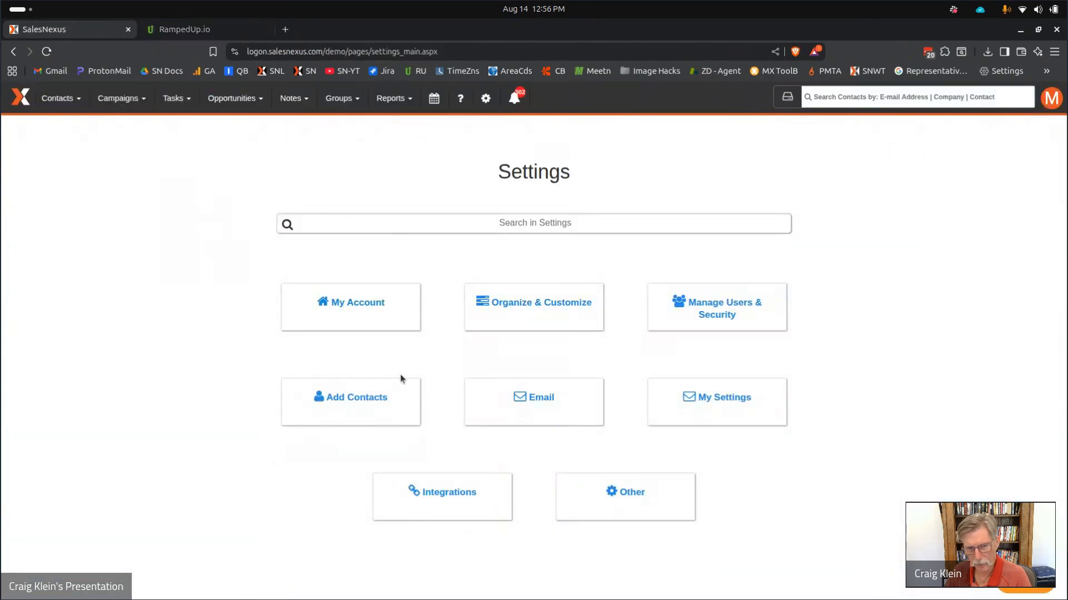
# Upload CEA Append-RU Demo.csv from pCloudDrive/downloads into the contact import wizard.
pyautogui.click(60, 103)
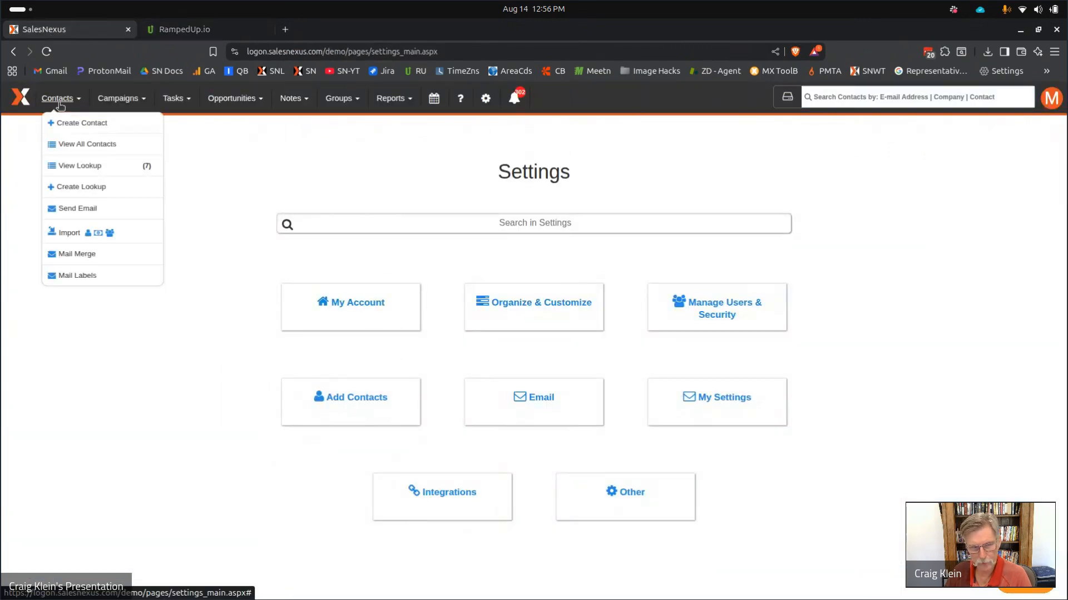
pyautogui.click(87, 233)
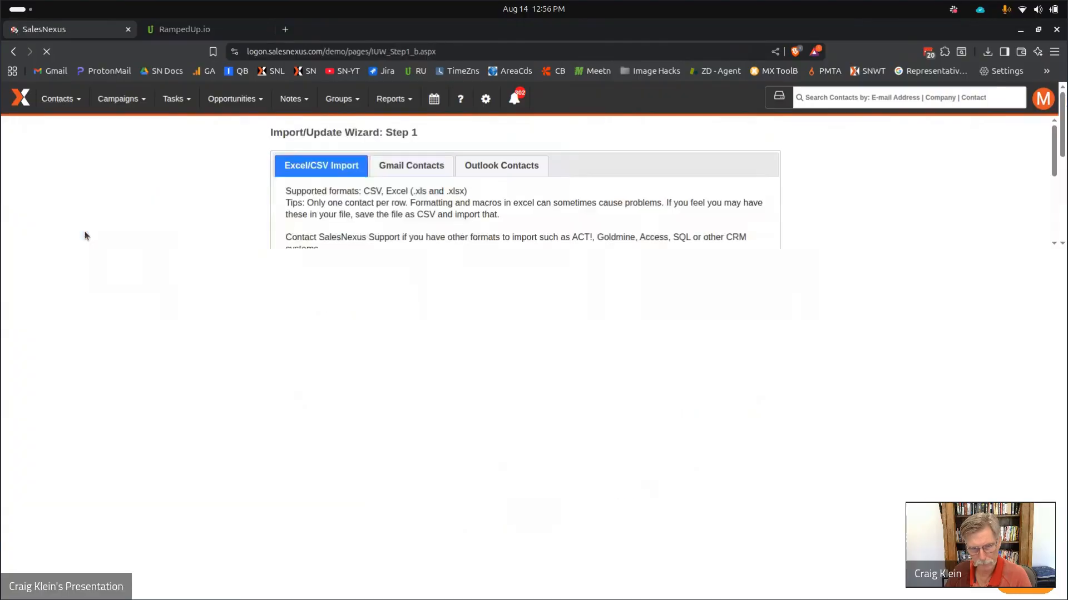
pyautogui.click(311, 343)
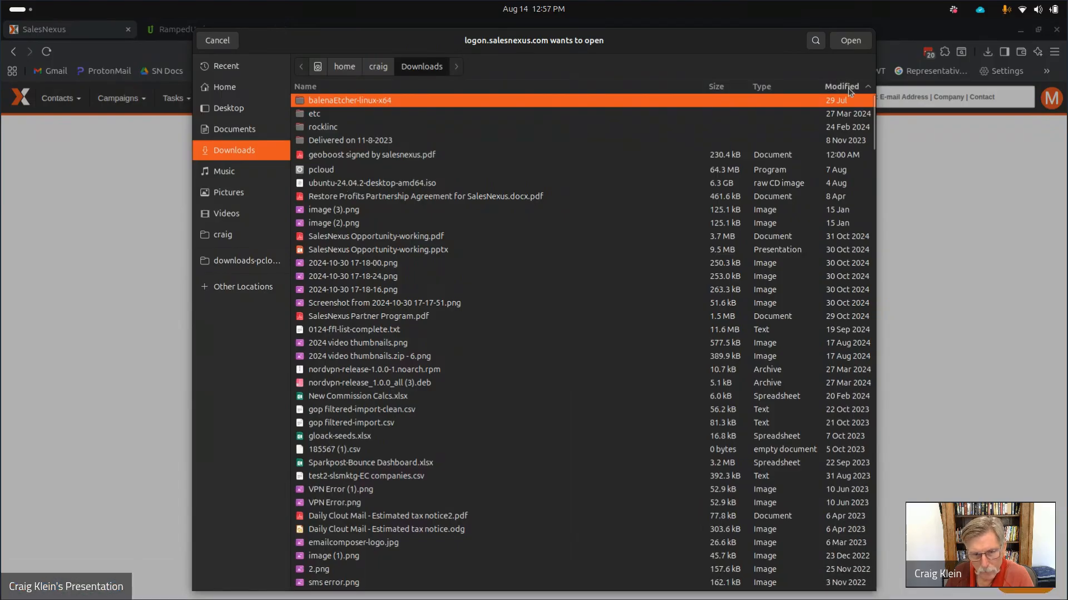
pyautogui.click(242, 261)
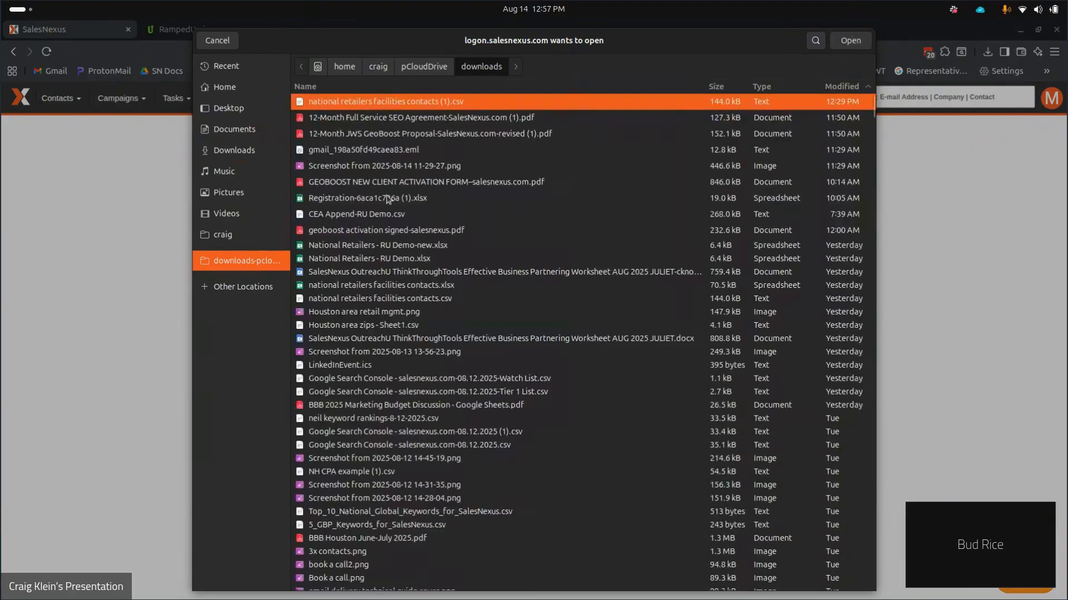
pyautogui.click(389, 215)
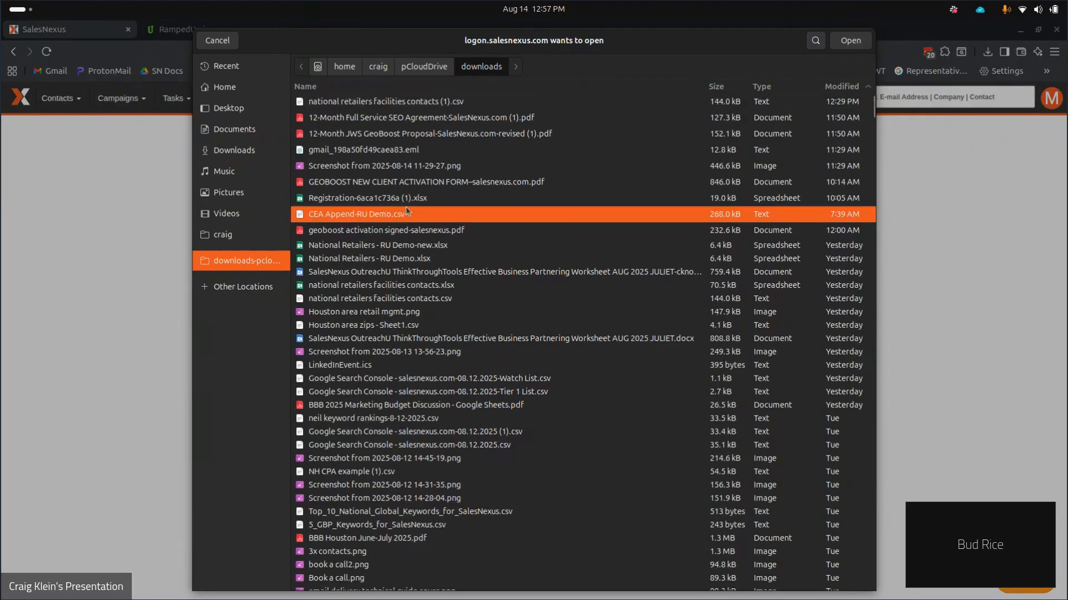
pyautogui.click(850, 45)
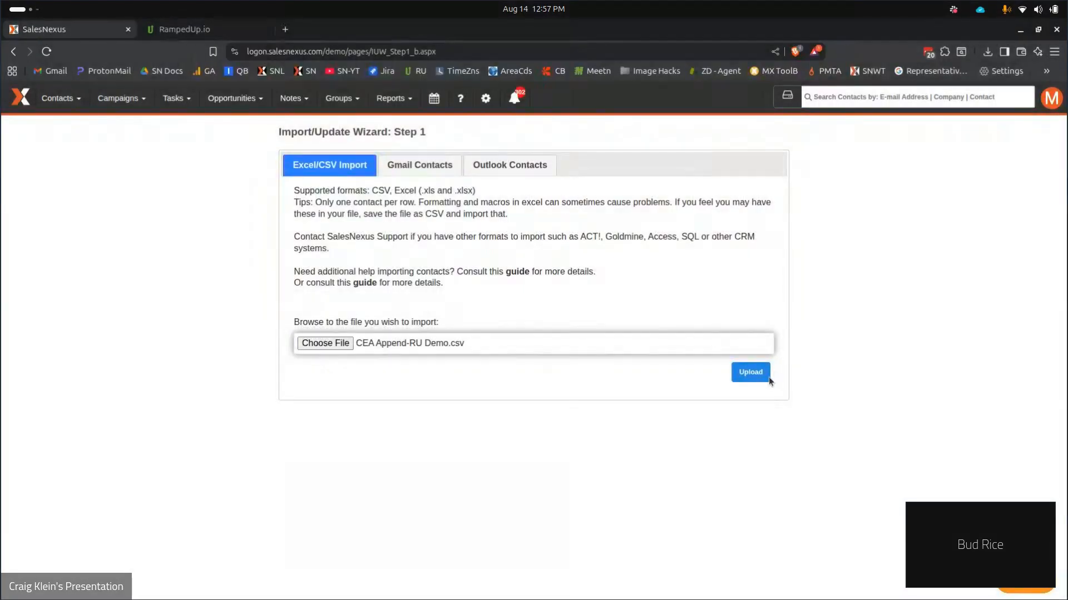
pyautogui.click(766, 378)
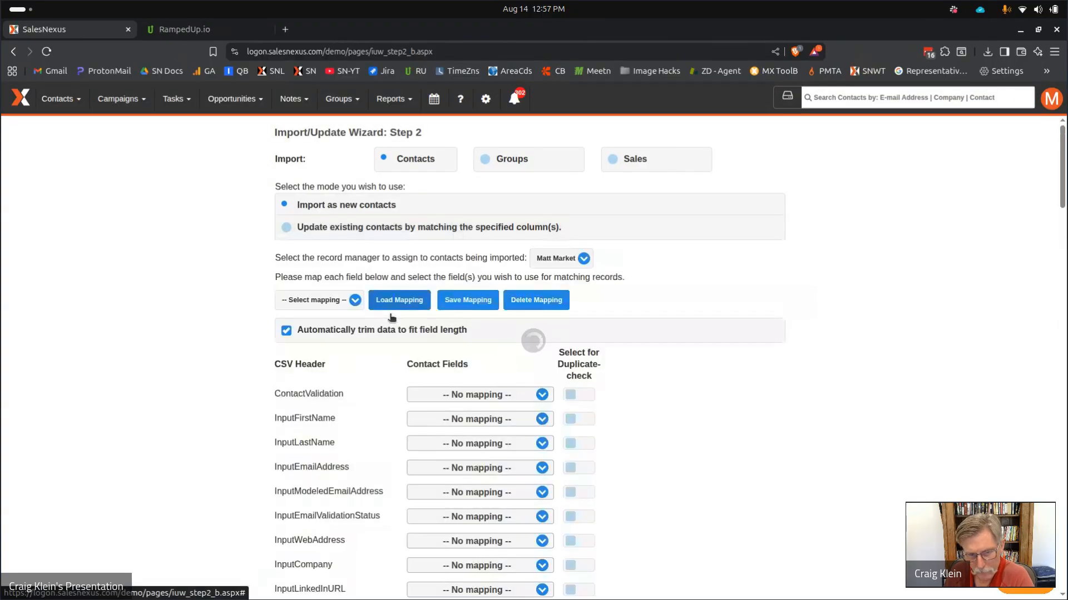
# Load the saved RampedUp-System field mapping onto the CSV import columns.
pyautogui.click(294, 301)
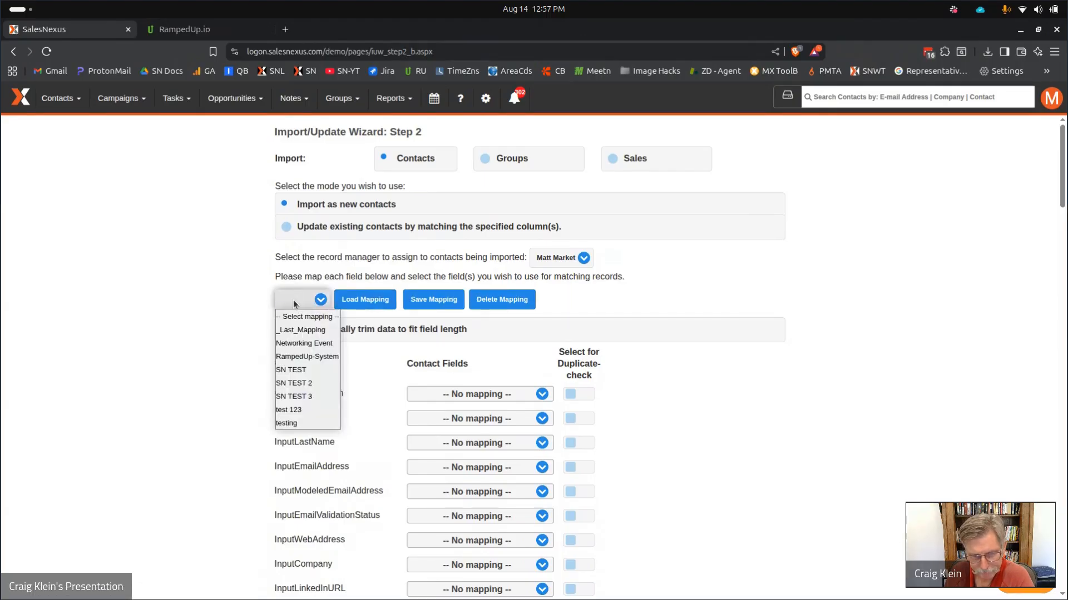
pyautogui.click(309, 358)
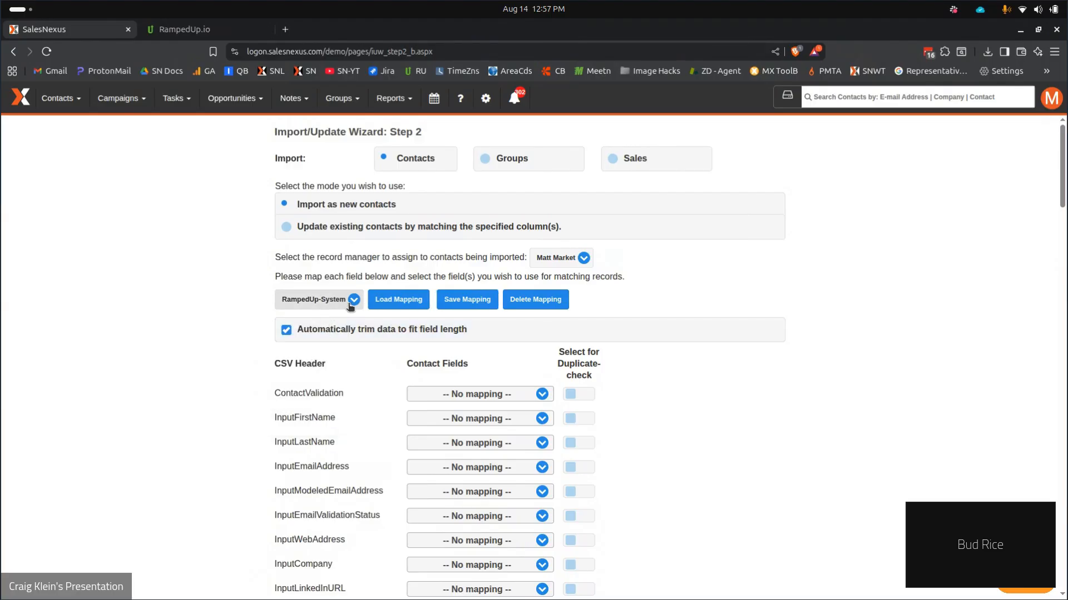
pyautogui.click(378, 302)
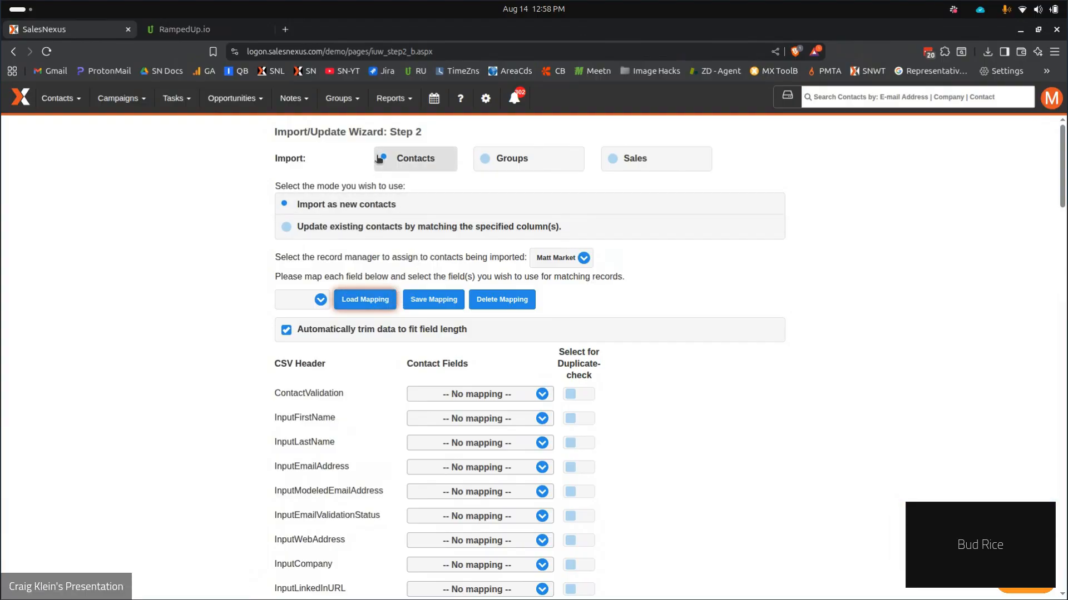
pyautogui.click(61, 99)
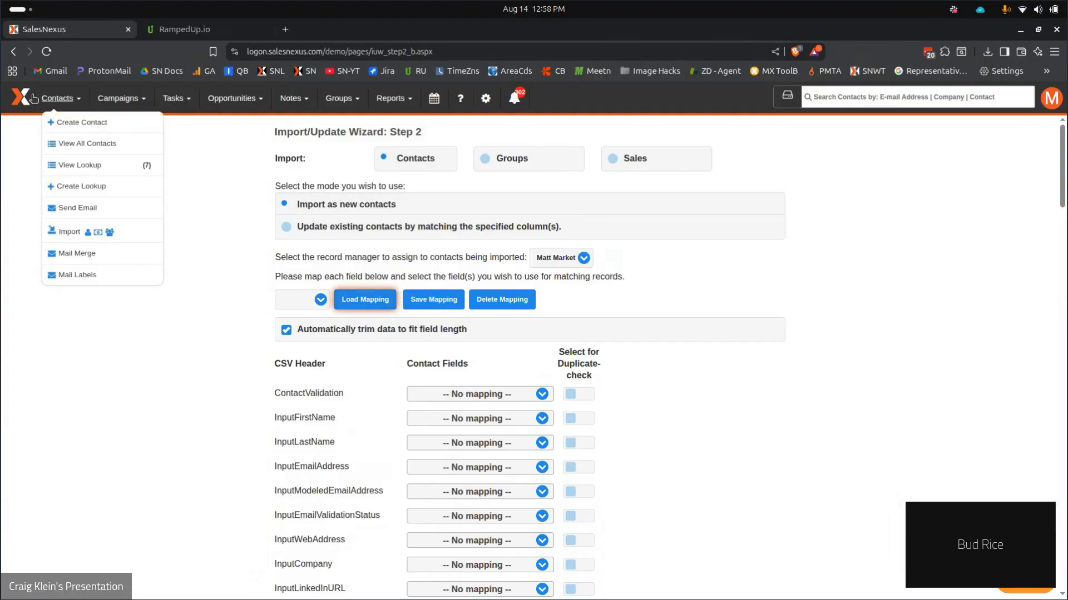
# List the seven lookup contacts and open the Gap Inc. Director of Distribution record.
pyautogui.click(75, 165)
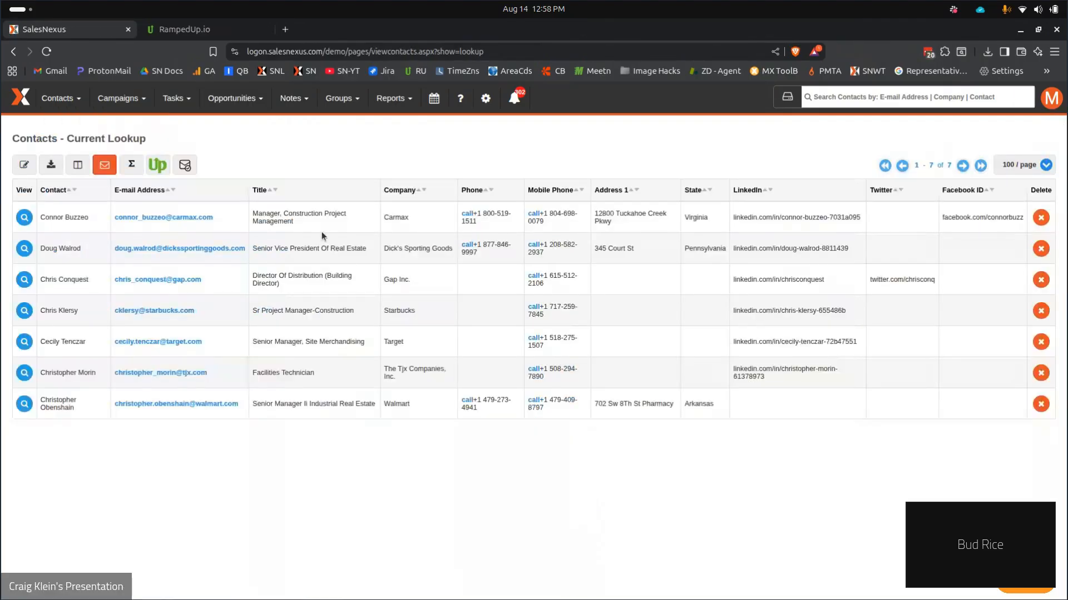
pyautogui.click(26, 279)
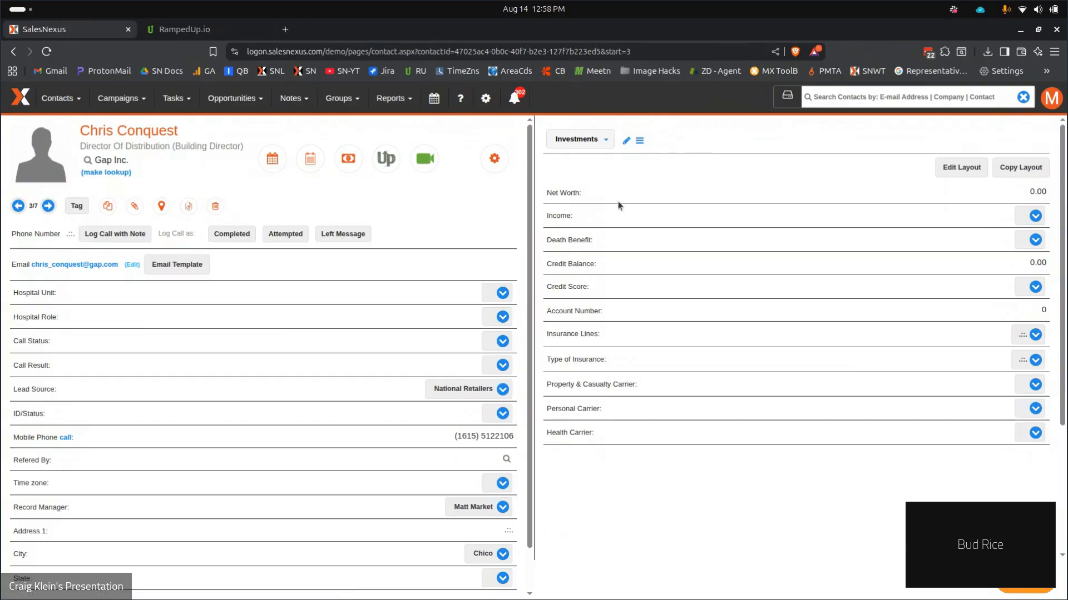
# Add the ruid field to the Gap Inc. record layout and save it.
pyautogui.click(965, 175)
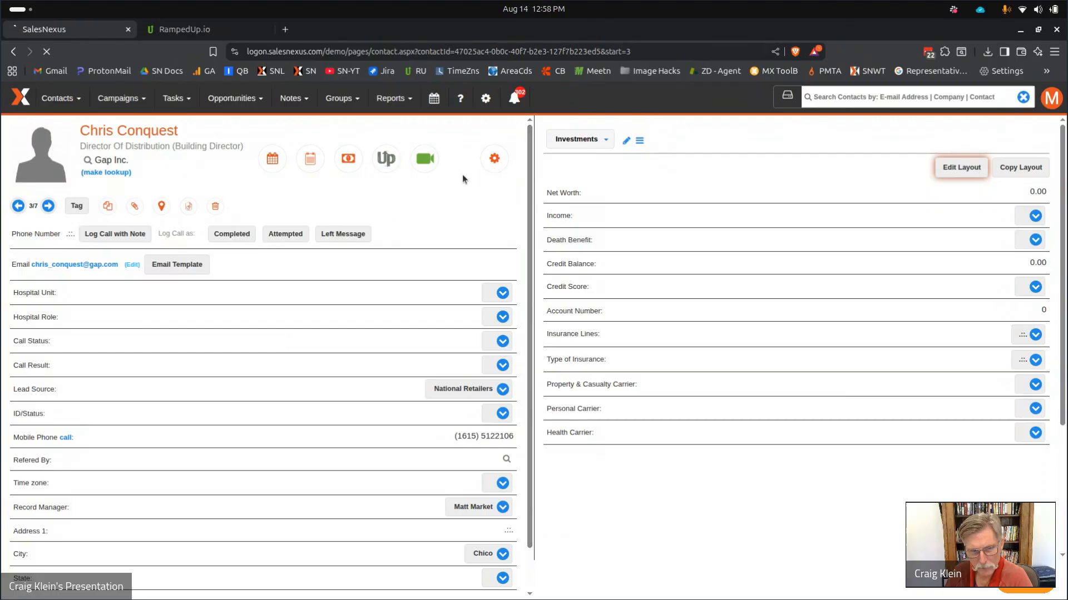
pyautogui.moveTo(467, 191); pyautogui.dragTo(482, 426)
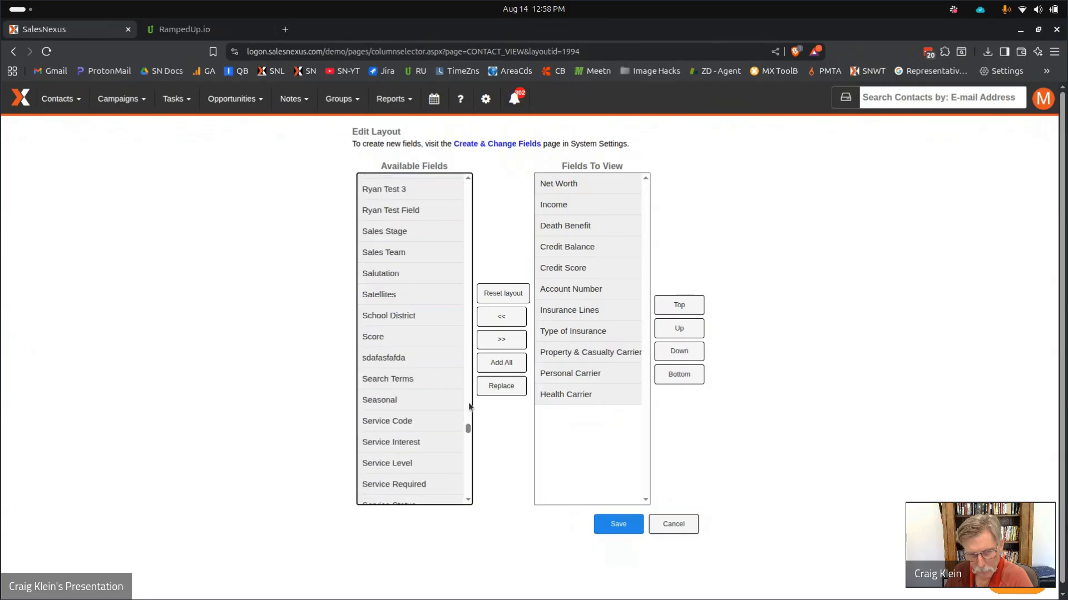
pyautogui.scroll(4, 418, 333)
pyautogui.scroll(3, 416, 332)
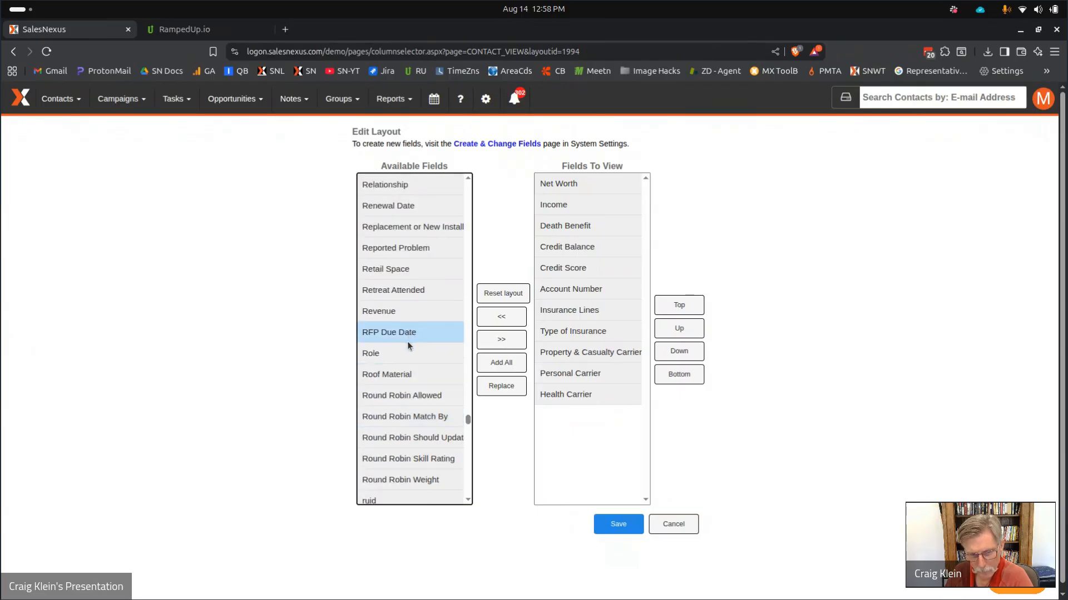
pyautogui.scroll(-2, 389, 428)
pyautogui.click(382, 434)
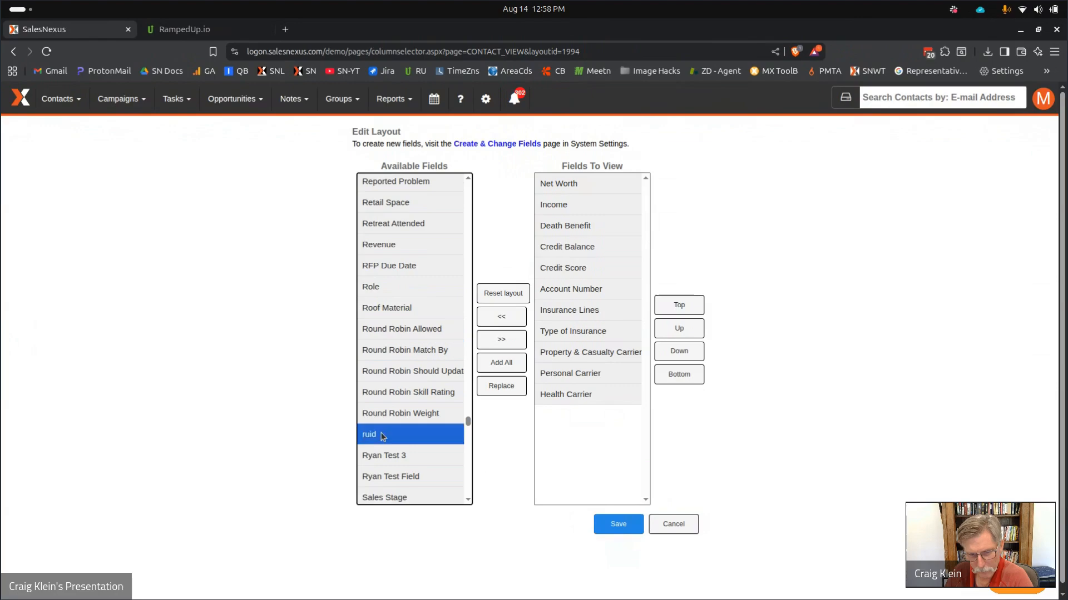
pyautogui.click(499, 341)
pyautogui.click(619, 525)
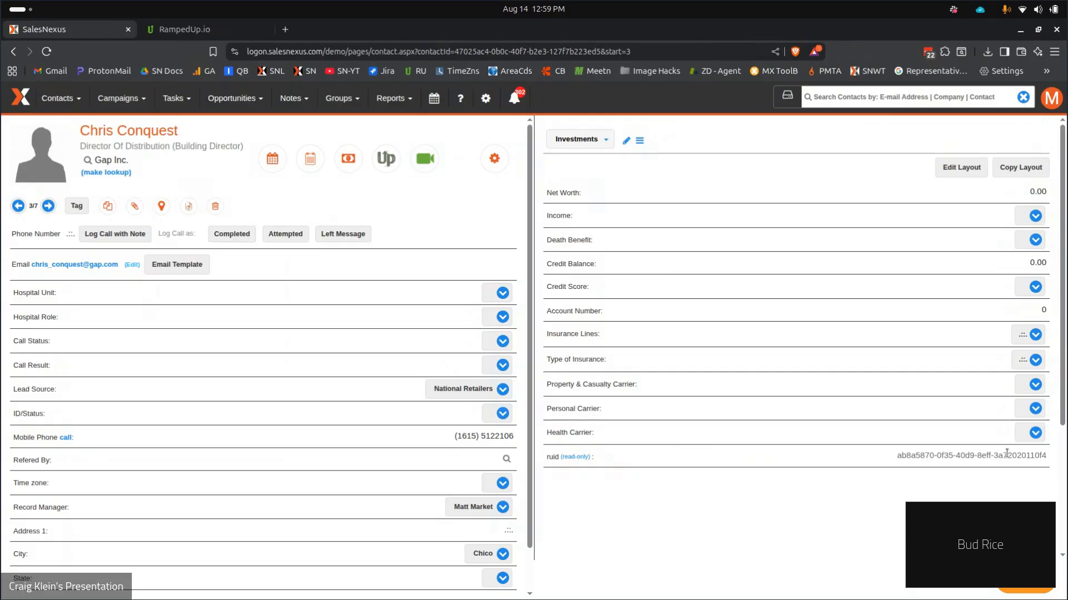
# Create and run a contact lookup for records whose ruid field is blank.
pyautogui.moveTo(75, 102)
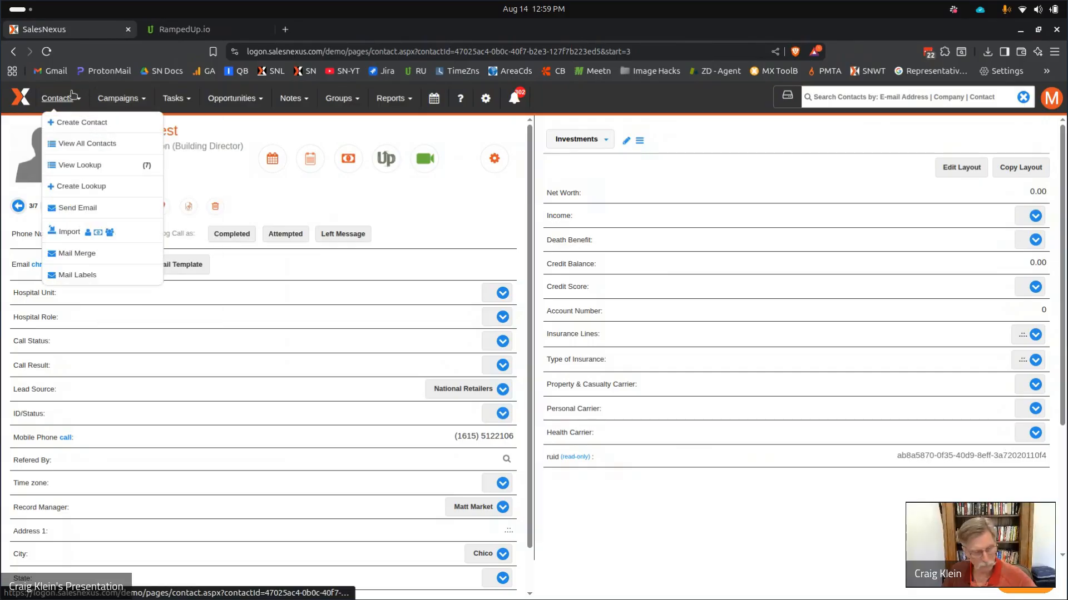
pyautogui.click(83, 188)
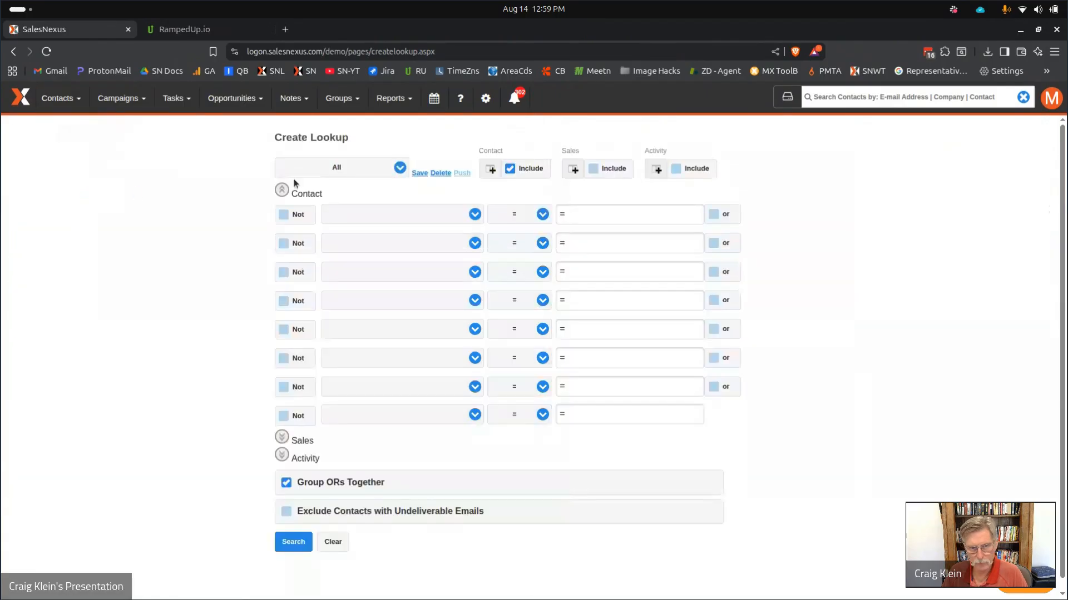
pyautogui.click(385, 222)
pyautogui.write('ruid')
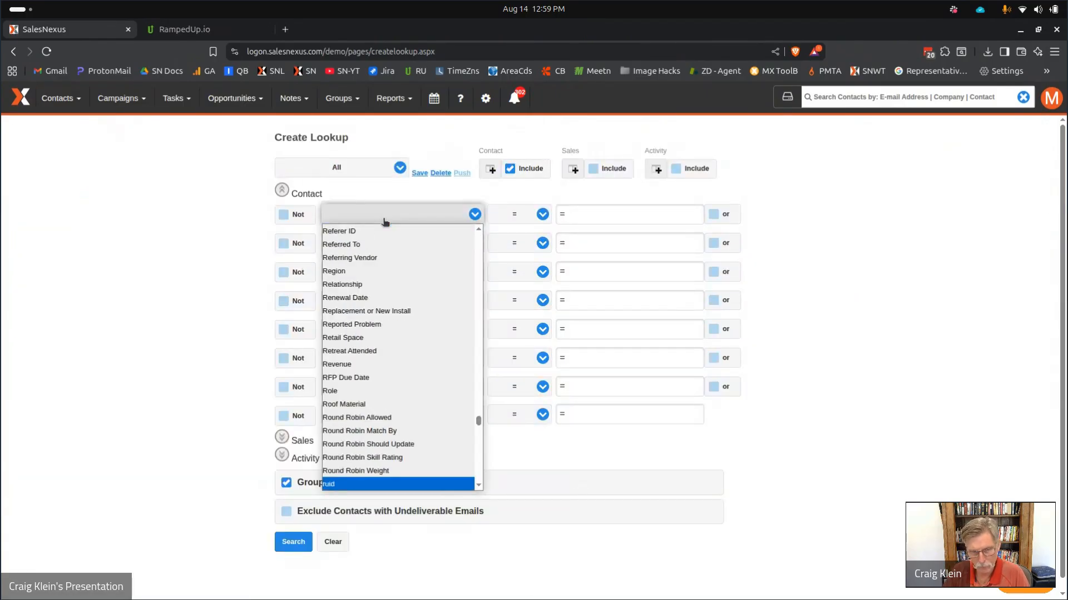
pyautogui.press('Return')
pyautogui.click(519, 214)
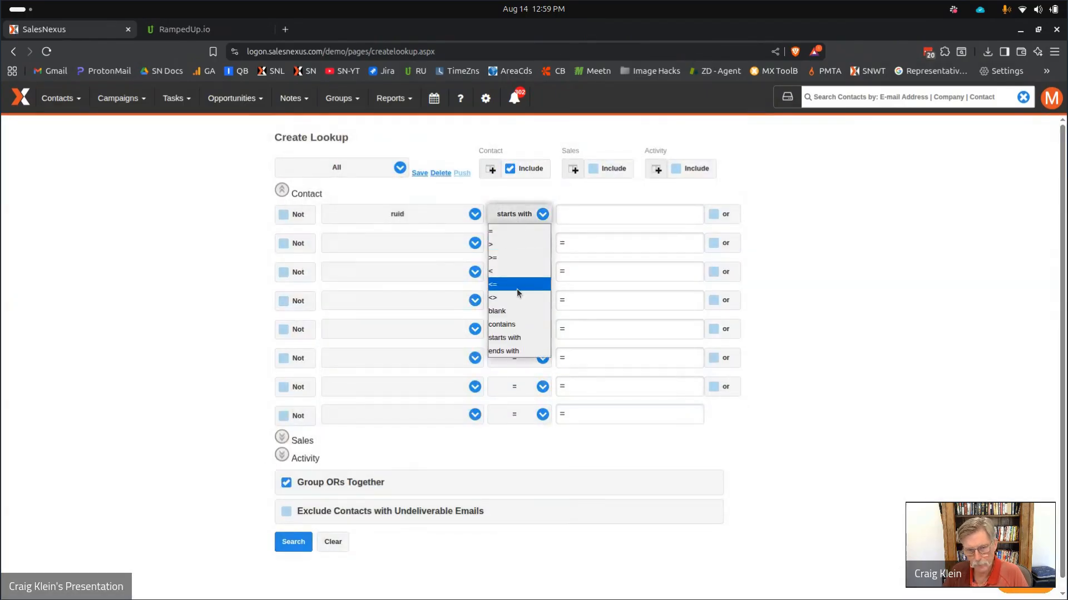
pyautogui.click(515, 310)
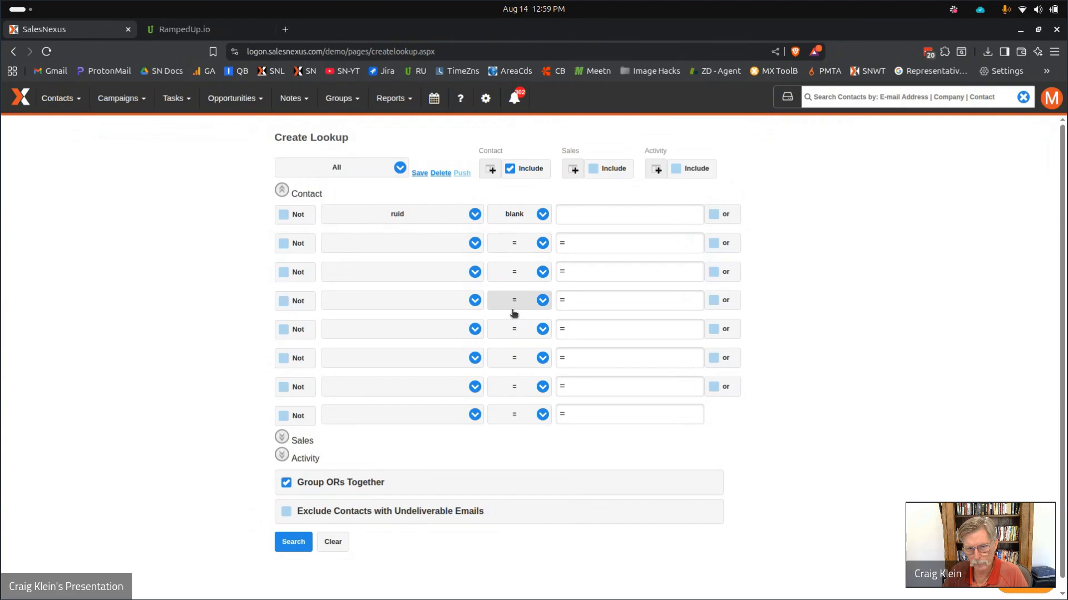
pyautogui.click(293, 542)
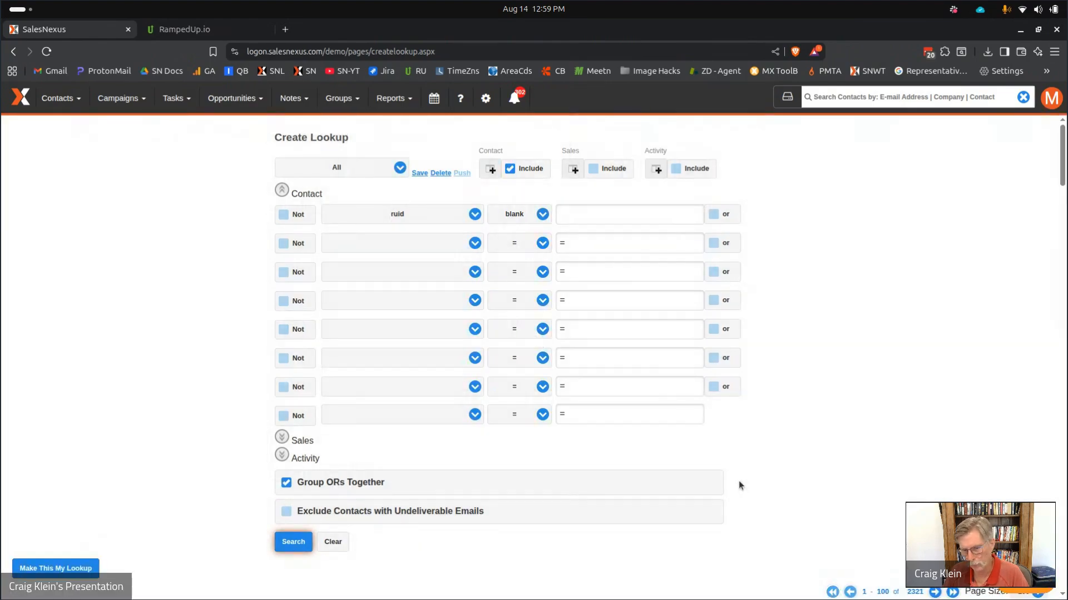
pyautogui.scroll(-3, 779, 467)
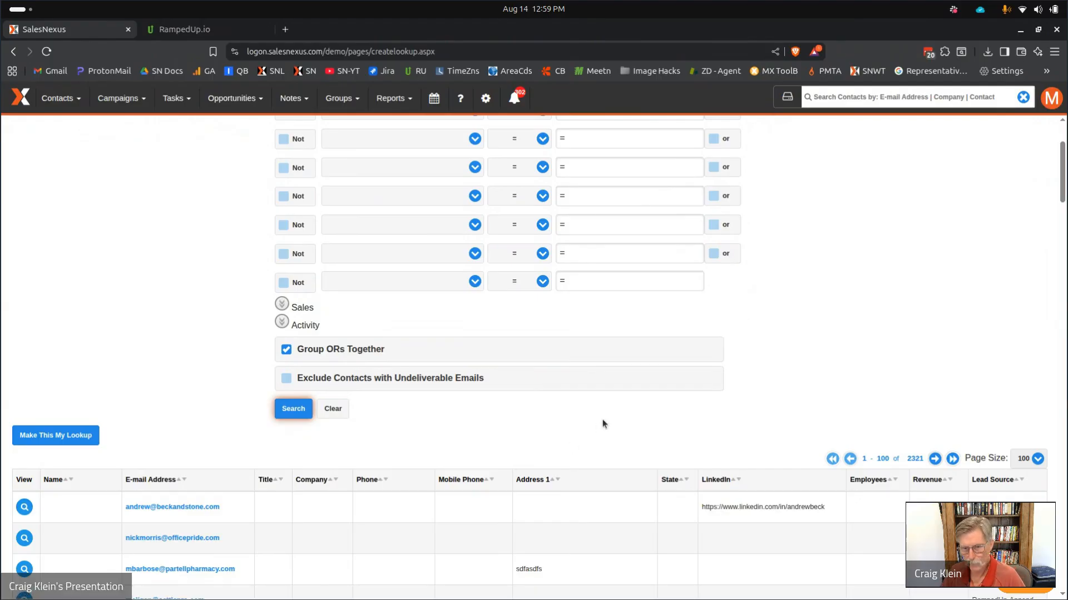
pyautogui.scroll(3, 602, 425)
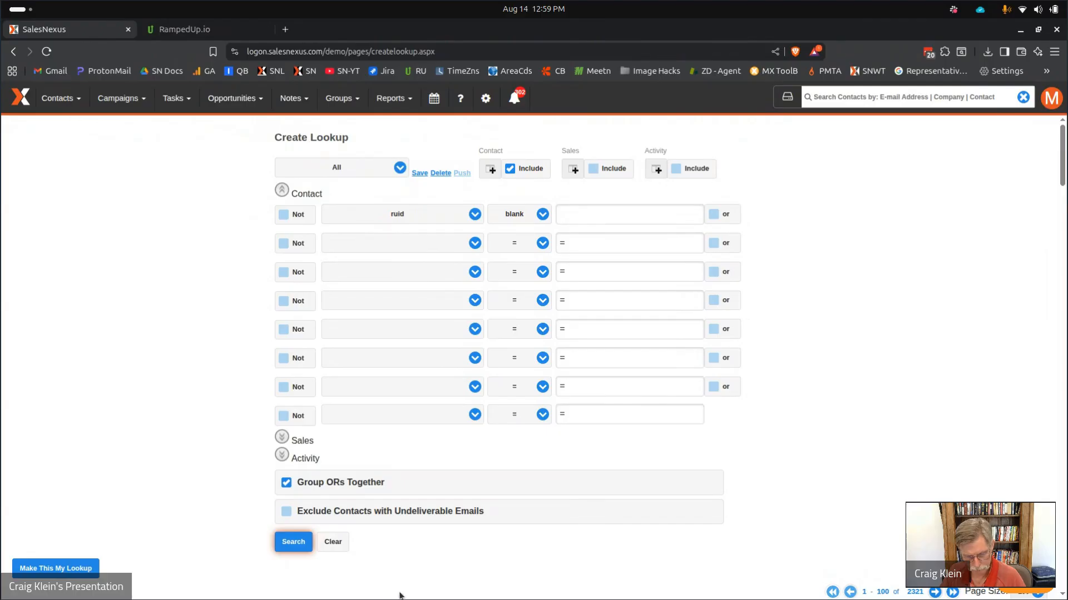
# Switch to the 'B2B Contacts - Non Clients' Slides deck and show the Pricing slide.
pyautogui.moveTo(389, 597)
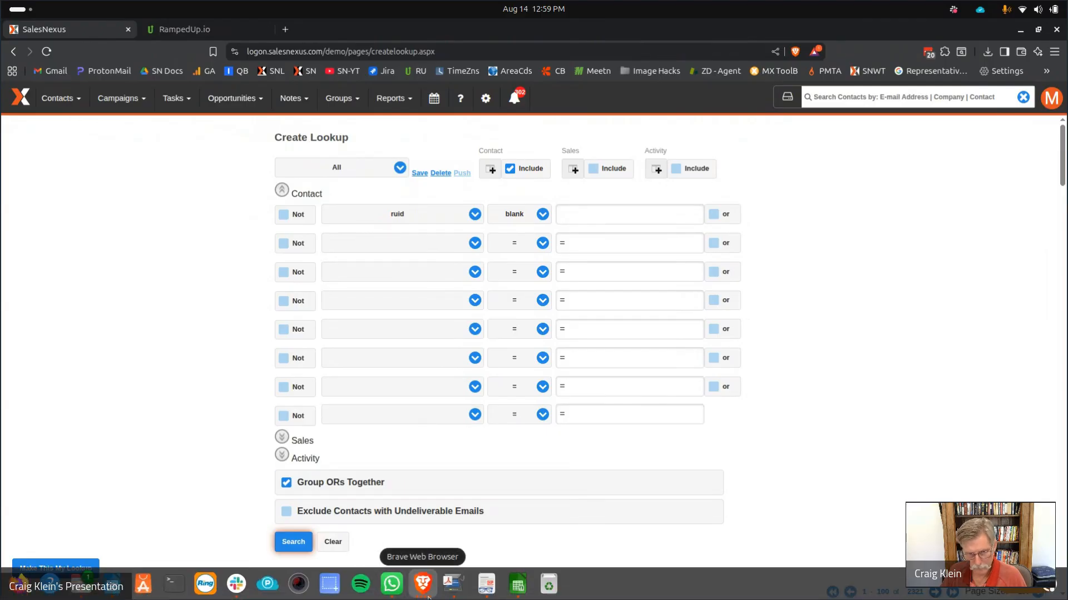
pyautogui.click(427, 597)
pyautogui.click(391, 220)
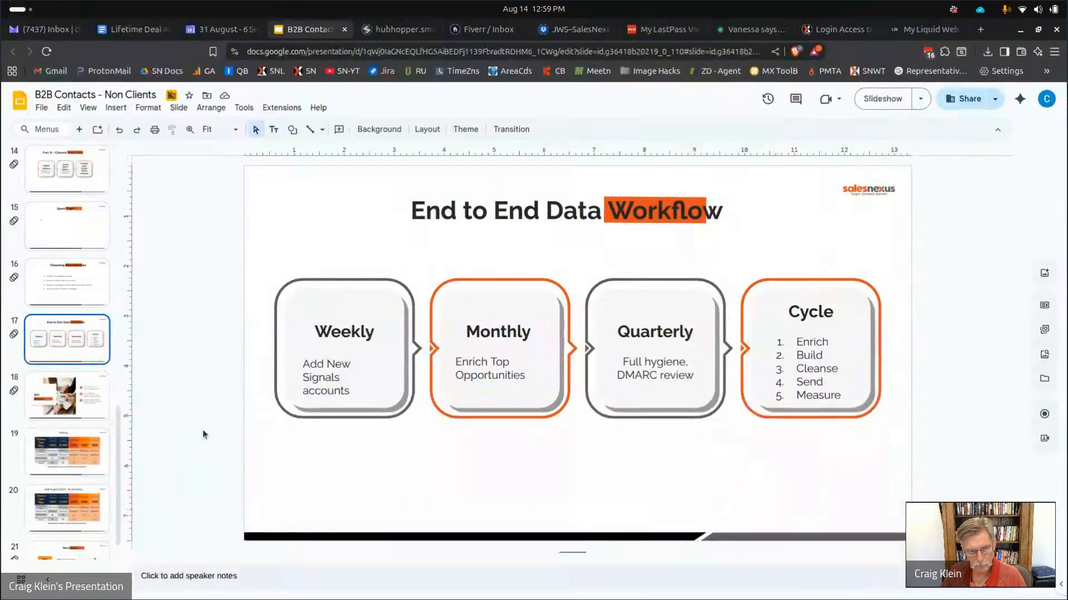
pyautogui.click(61, 396)
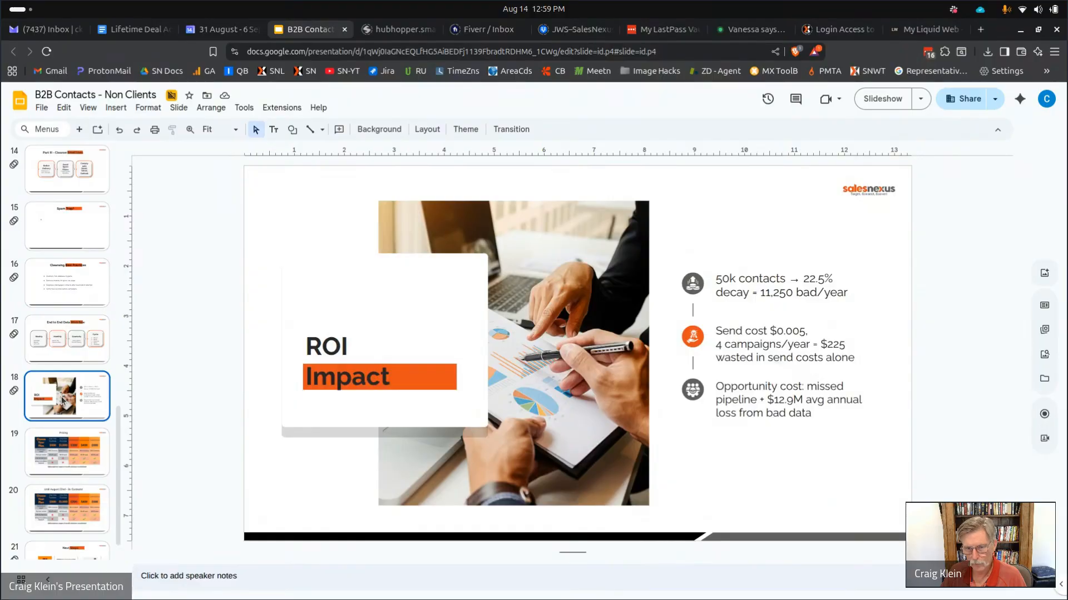
pyautogui.click(70, 451)
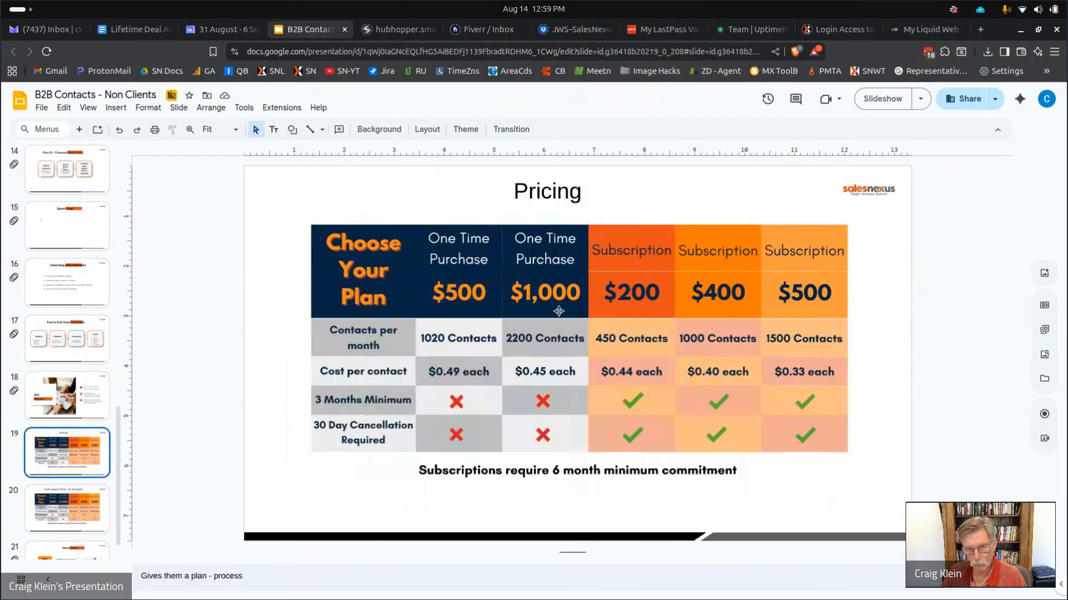